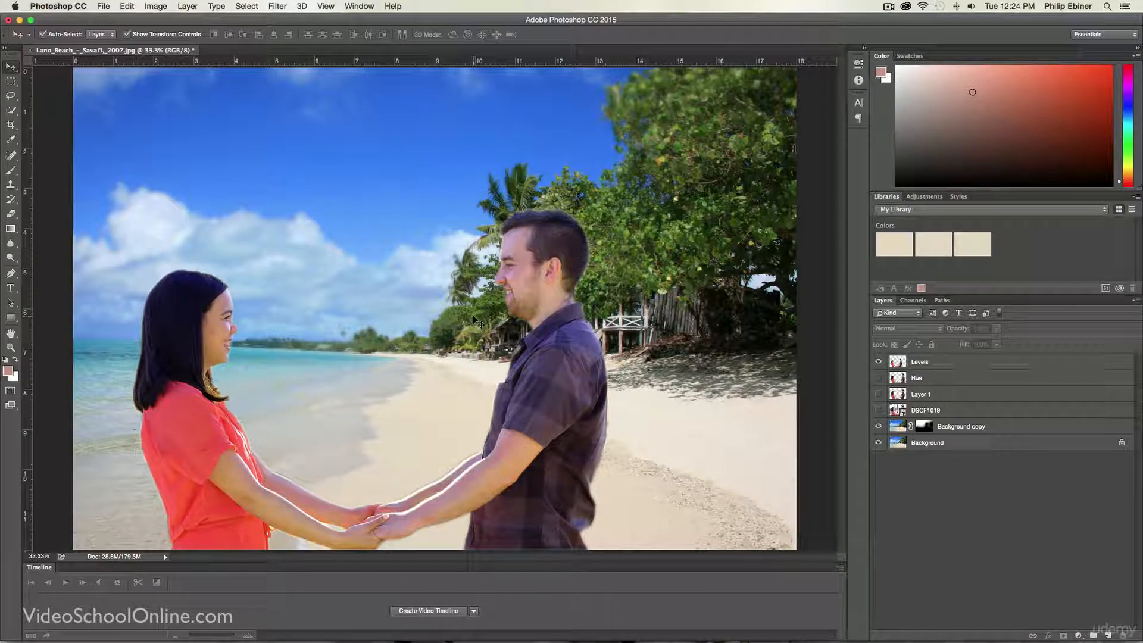
- Switch to Finder and preview the beach photo and DSCF1019.JPG in the Compositing Images folder at full size
key("super+Tab")
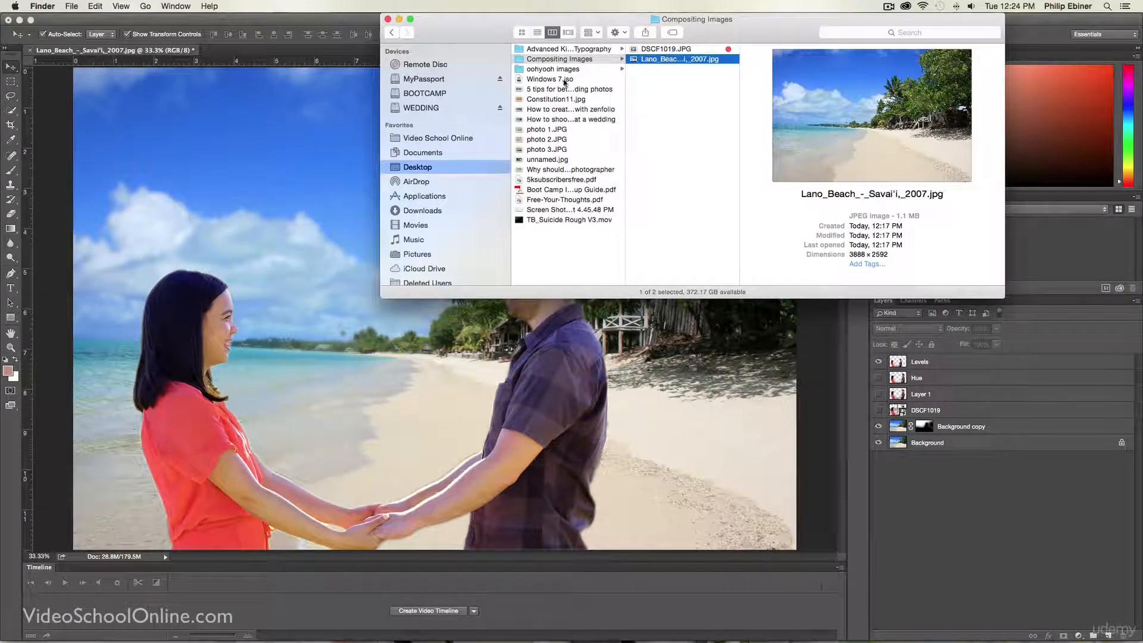
left_click_drag(723, 38, 671, 103)
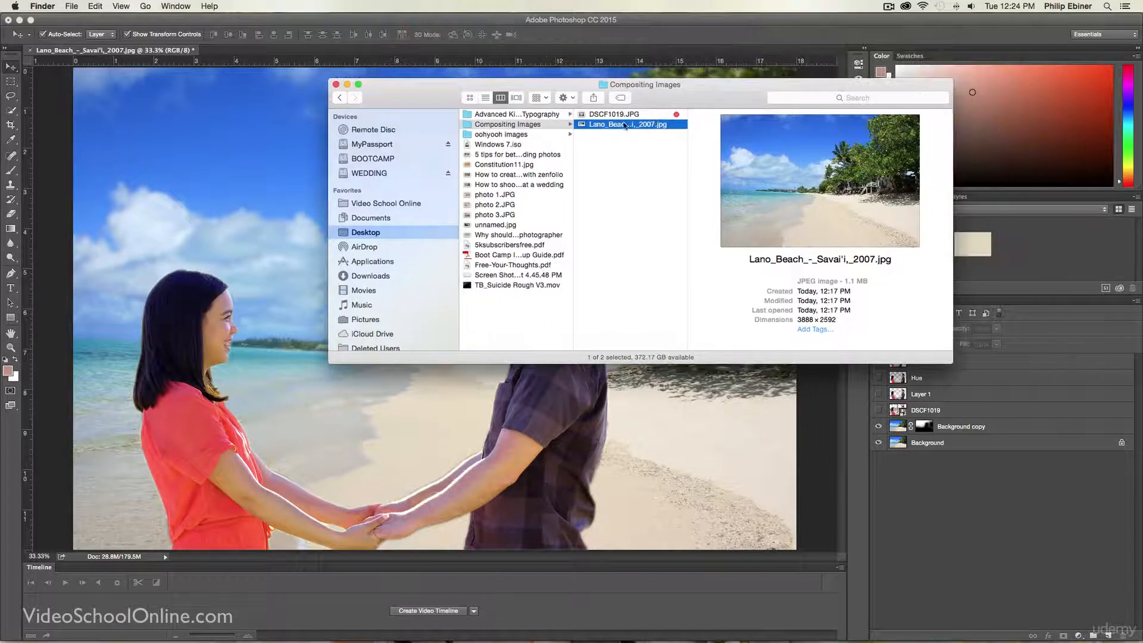
left_click(619, 113)
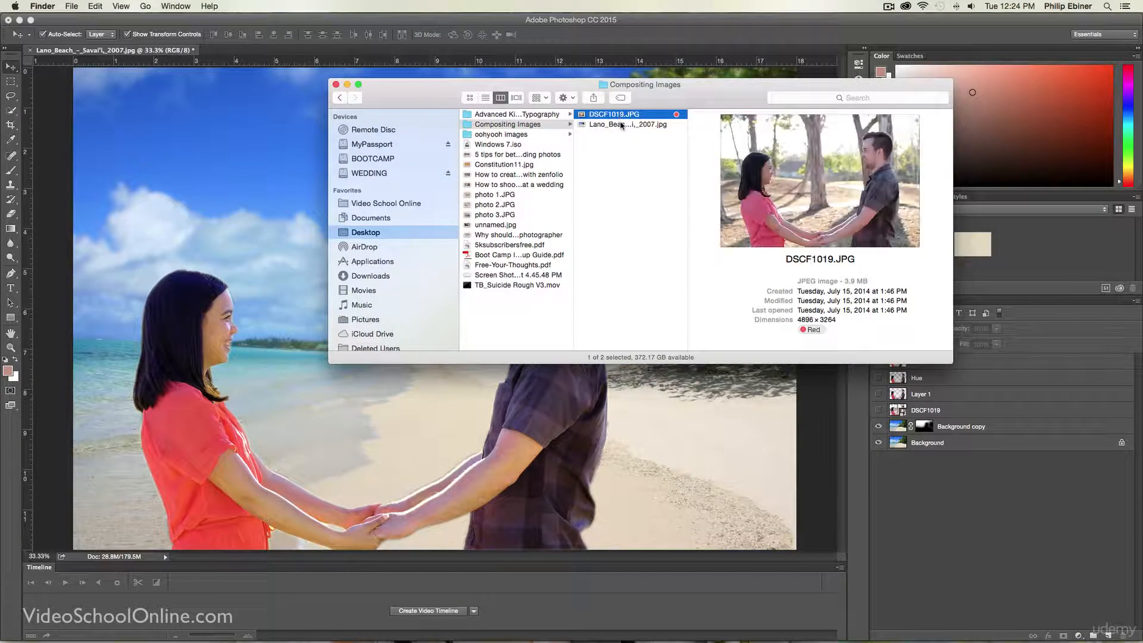
left_click(620, 125)
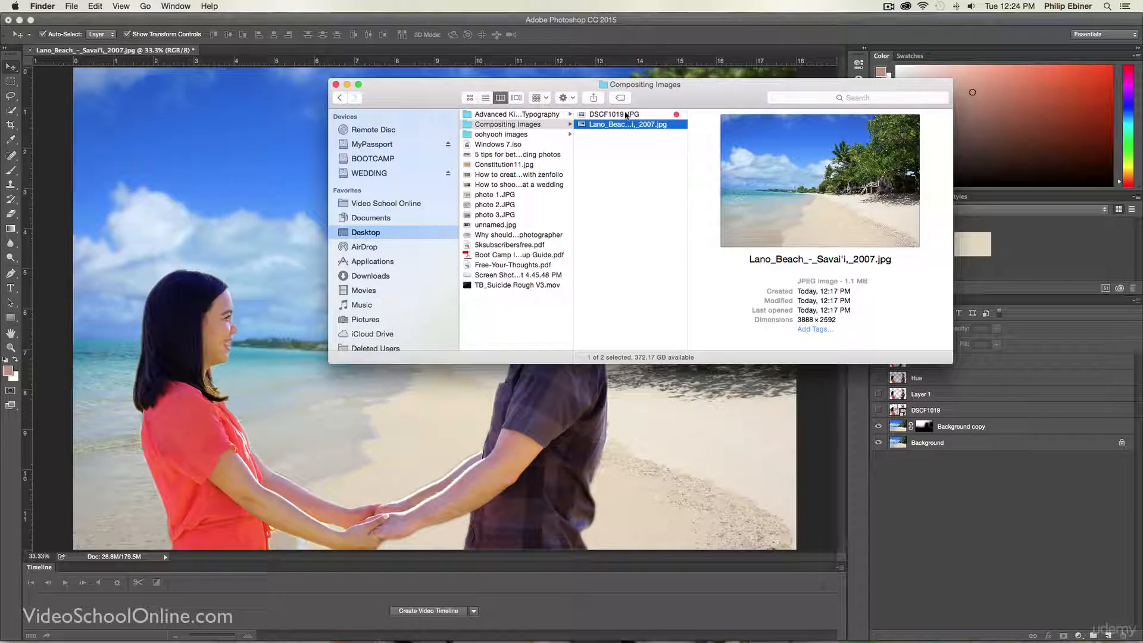
key("space")
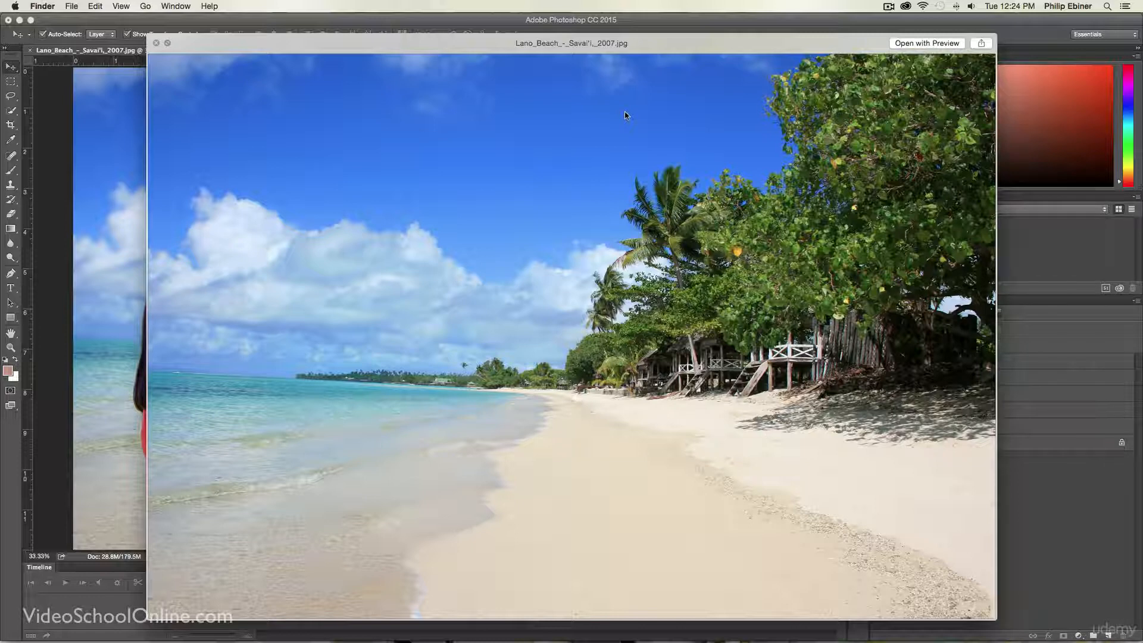
key("Up")
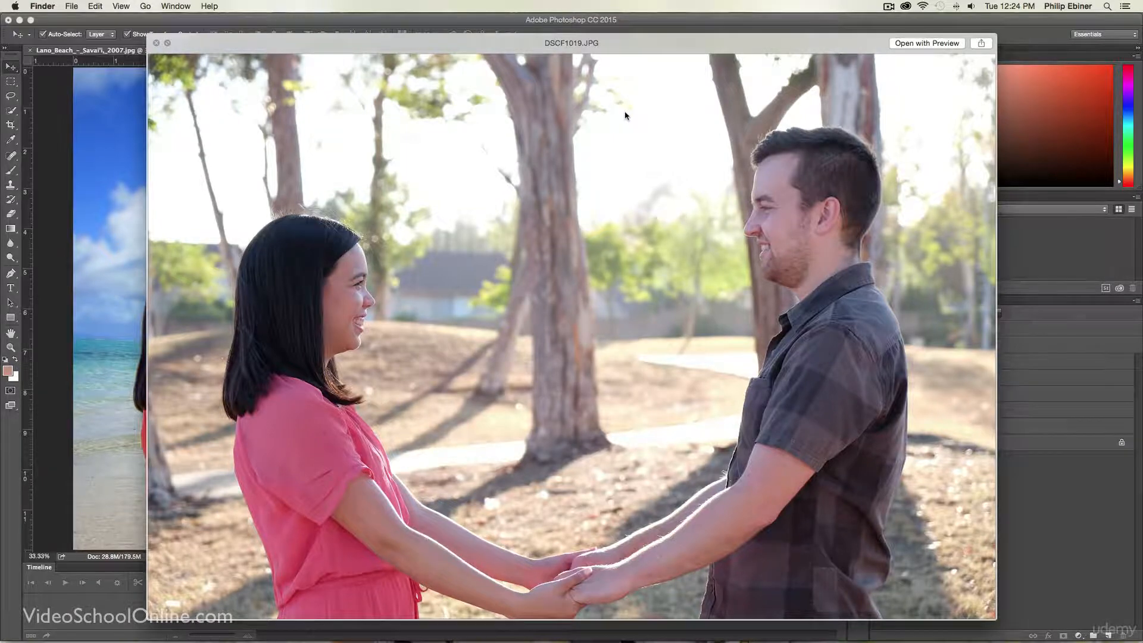
key("Down")
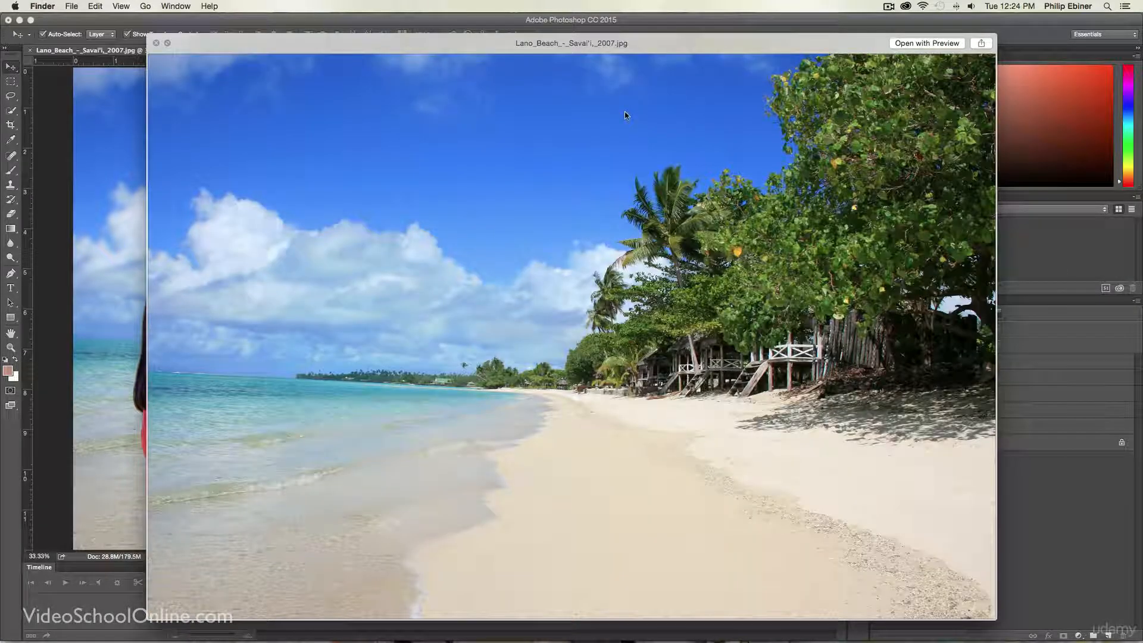
key("Up")
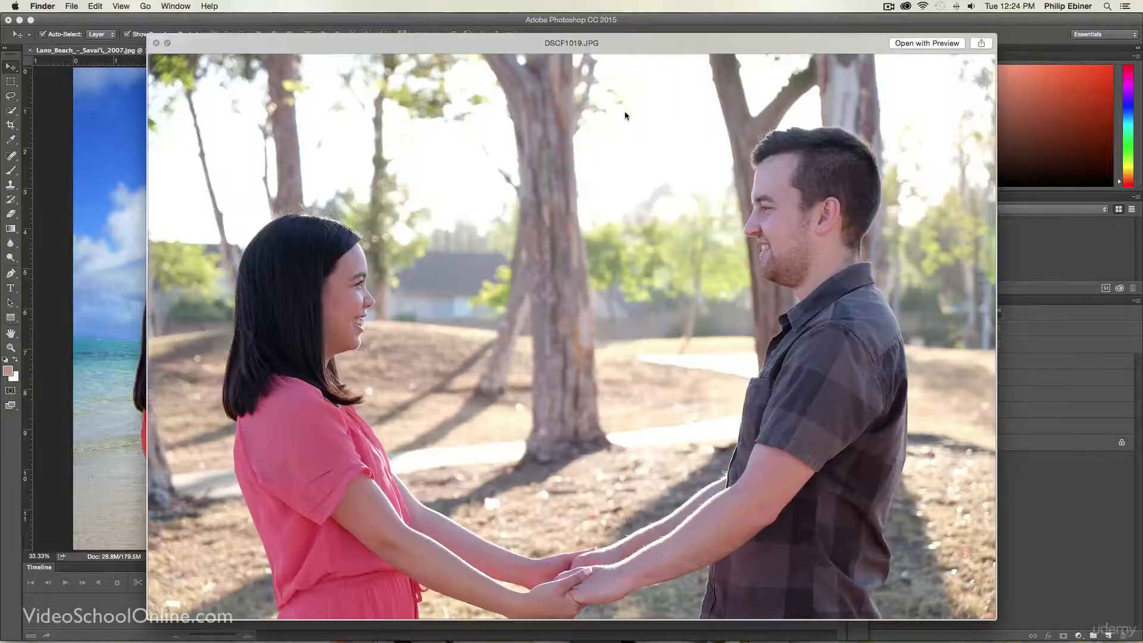
key("Down")
key("space")
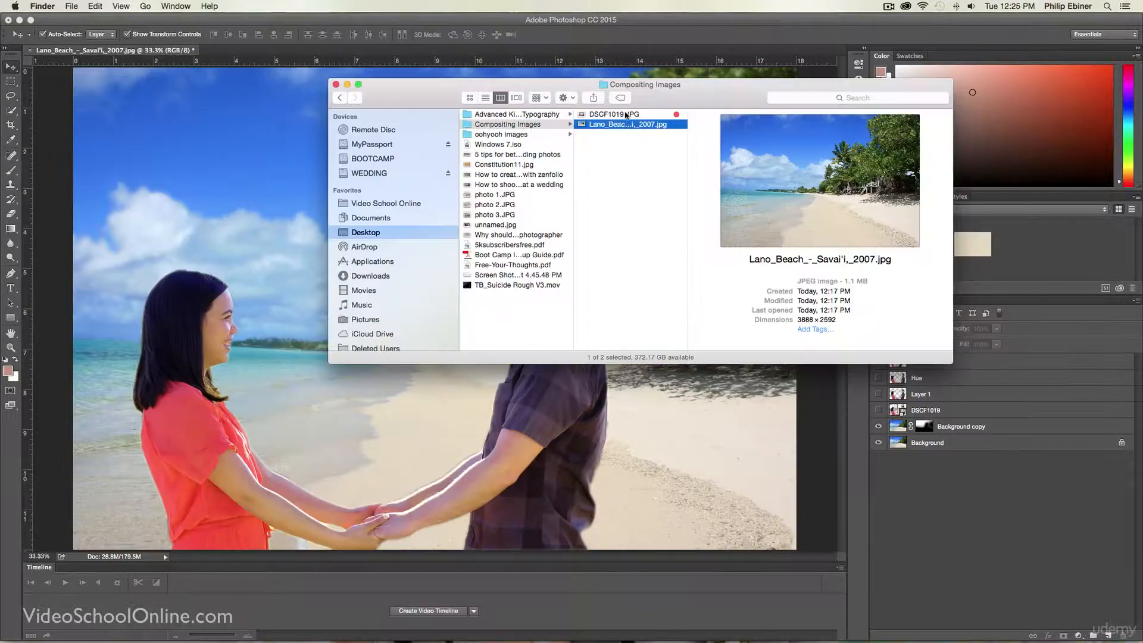
- Open the copy of the Lano Beach photo in Adobe Photoshop CC 2015
right_click(590, 129)
mouse_move(640, 142)
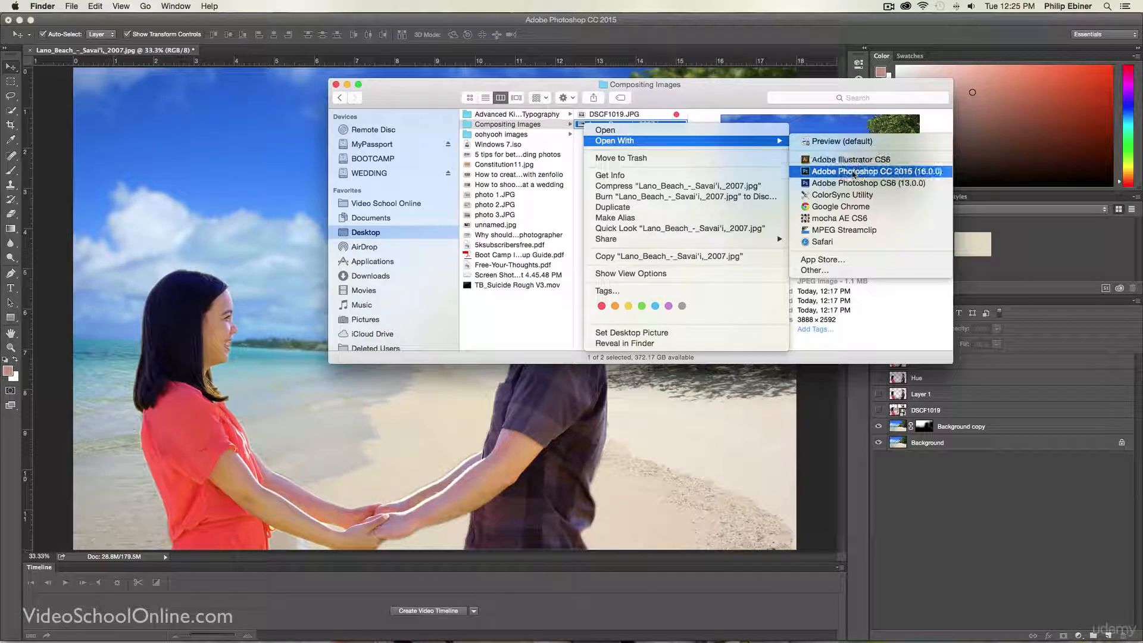
left_click(854, 172)
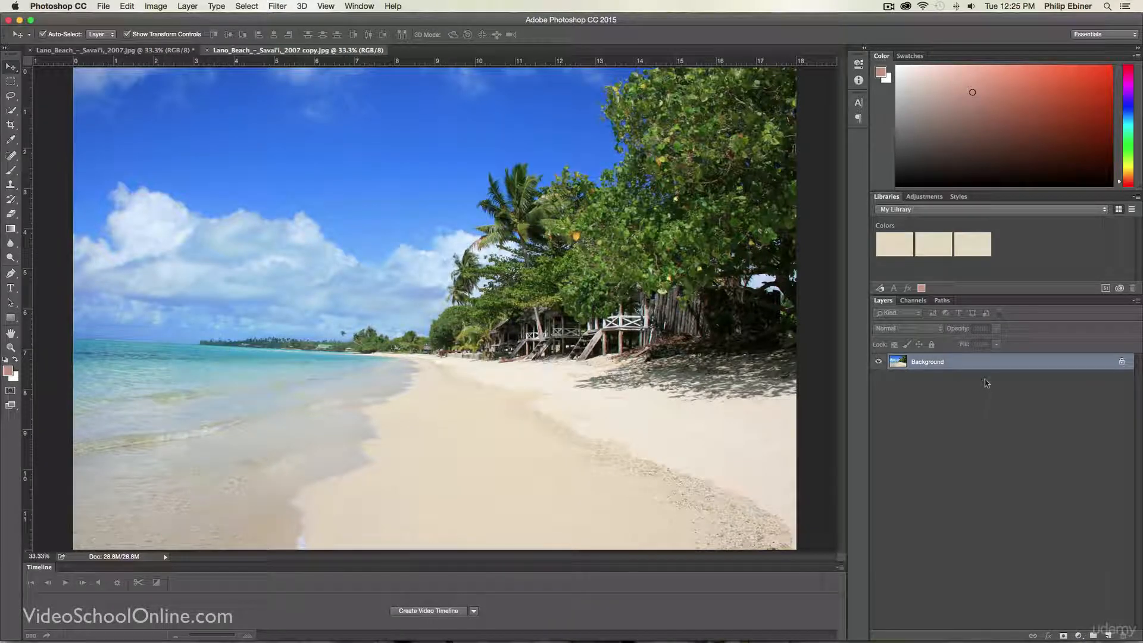
- Place DSCF1019.JPG from the Compositing Images folder in Finder into the beach photo document as a new layer
key("super+Tab")
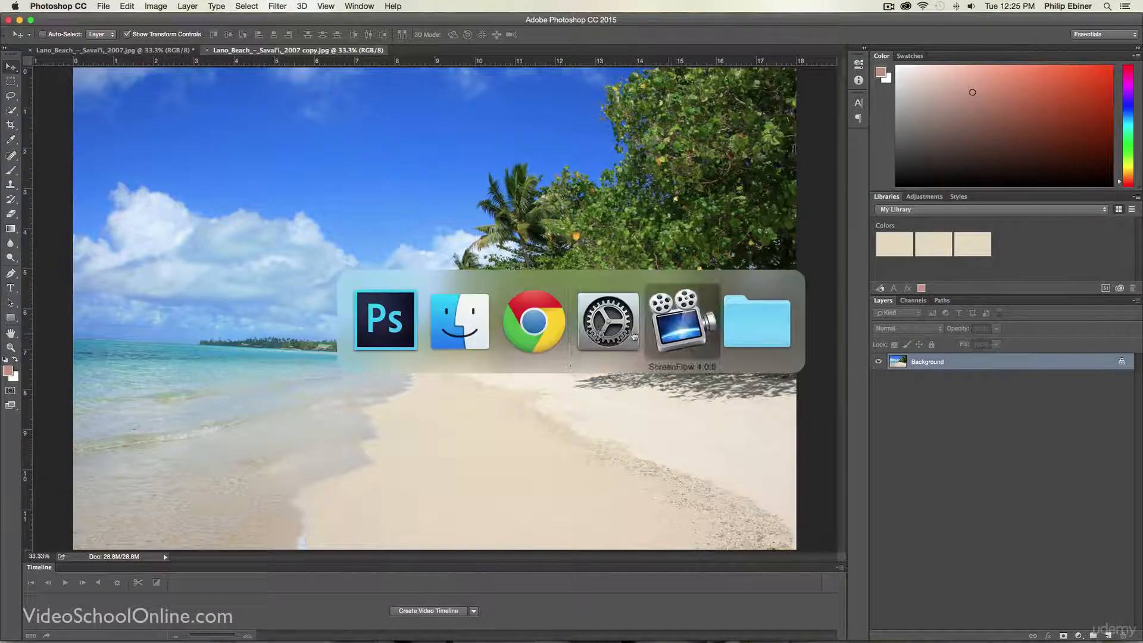
left_click(479, 330)
left_click(655, 116)
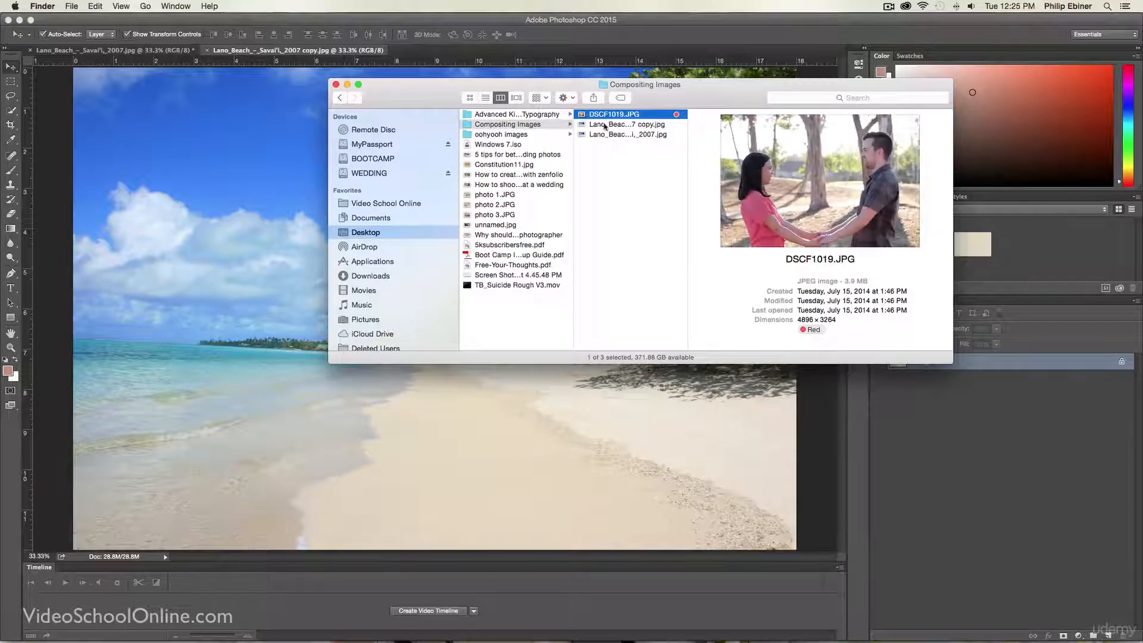
left_click_drag(631, 115, 245, 266)
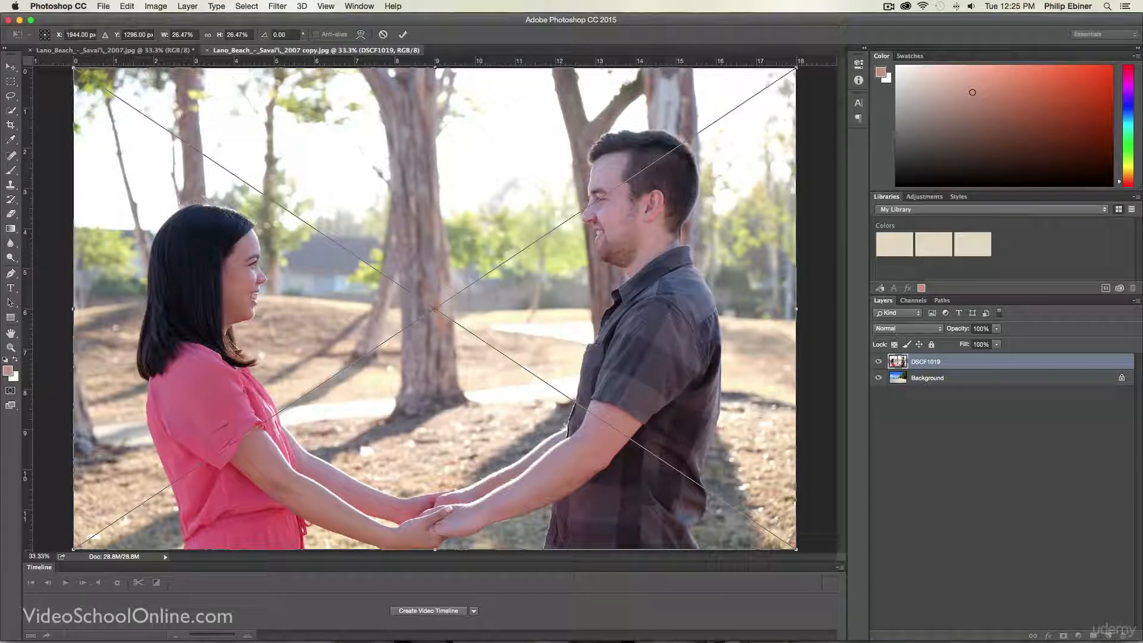
- Cycle the DSCF1019 layer through the blending modes from Dissolve to Linear Light
left_click(932, 331)
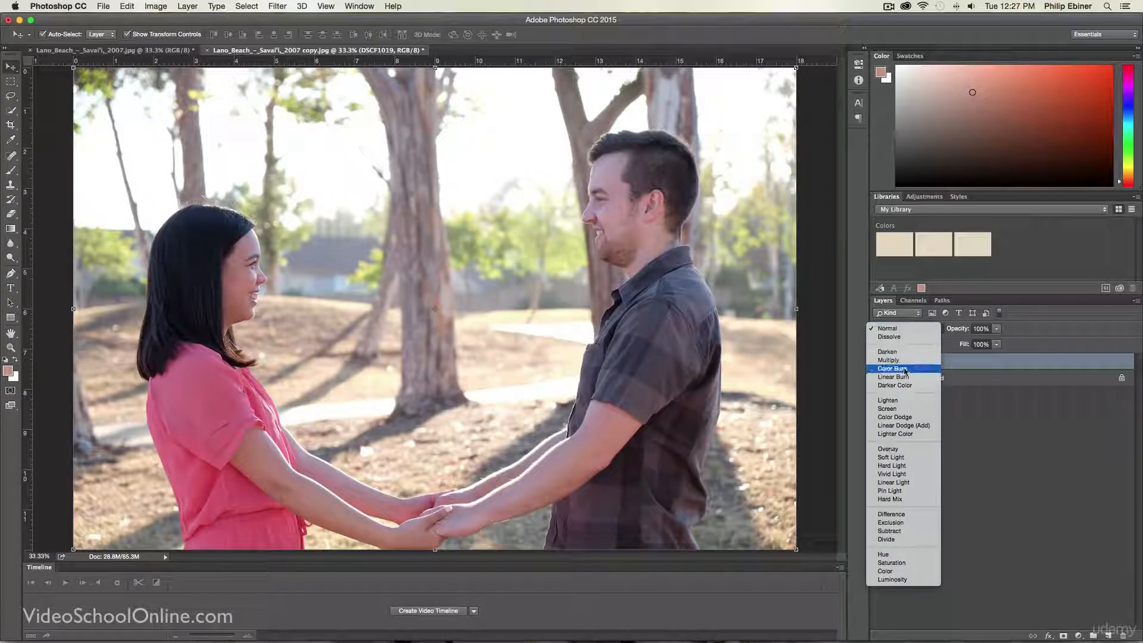
left_click(971, 365)
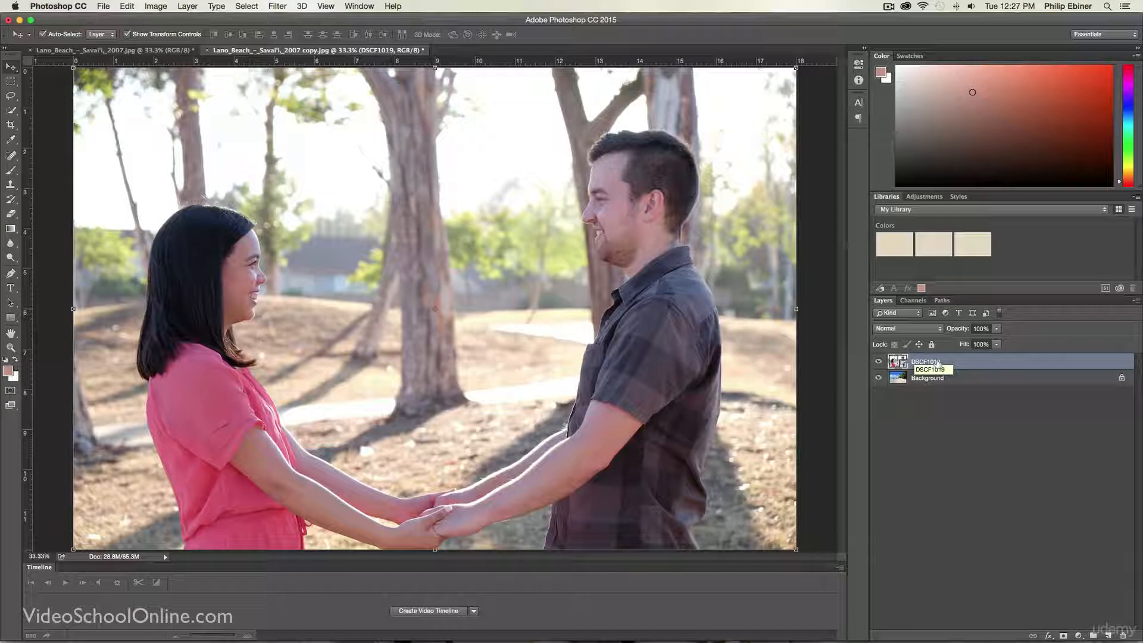
key("shift+plus")
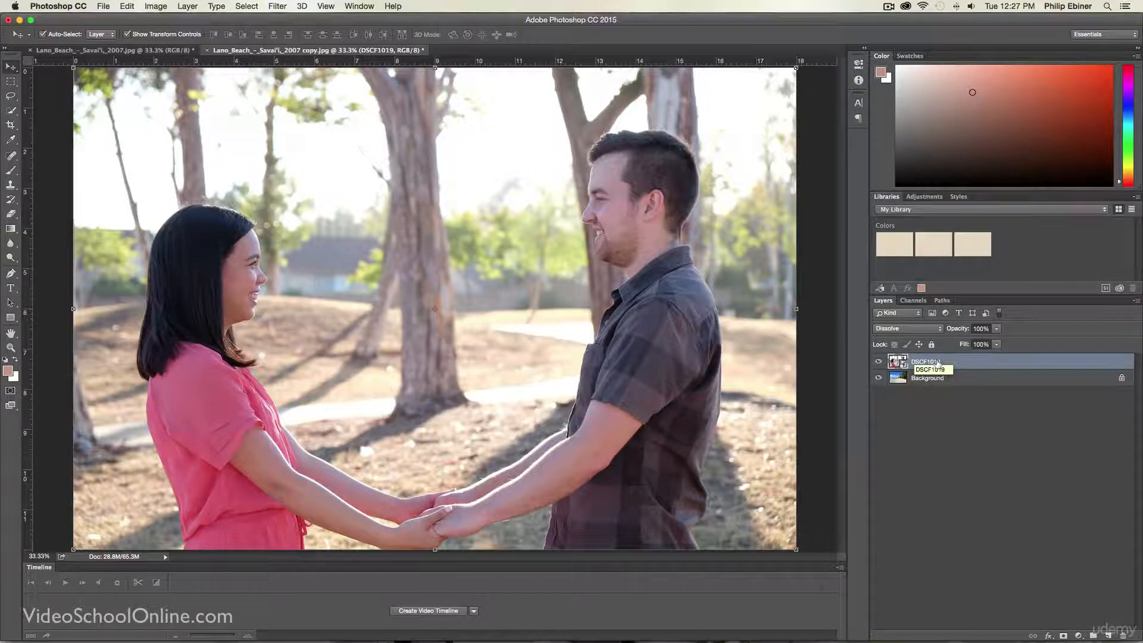
key("shift+plus")
key("shift+plus")
key("shift+plus")
key("shift+plus")
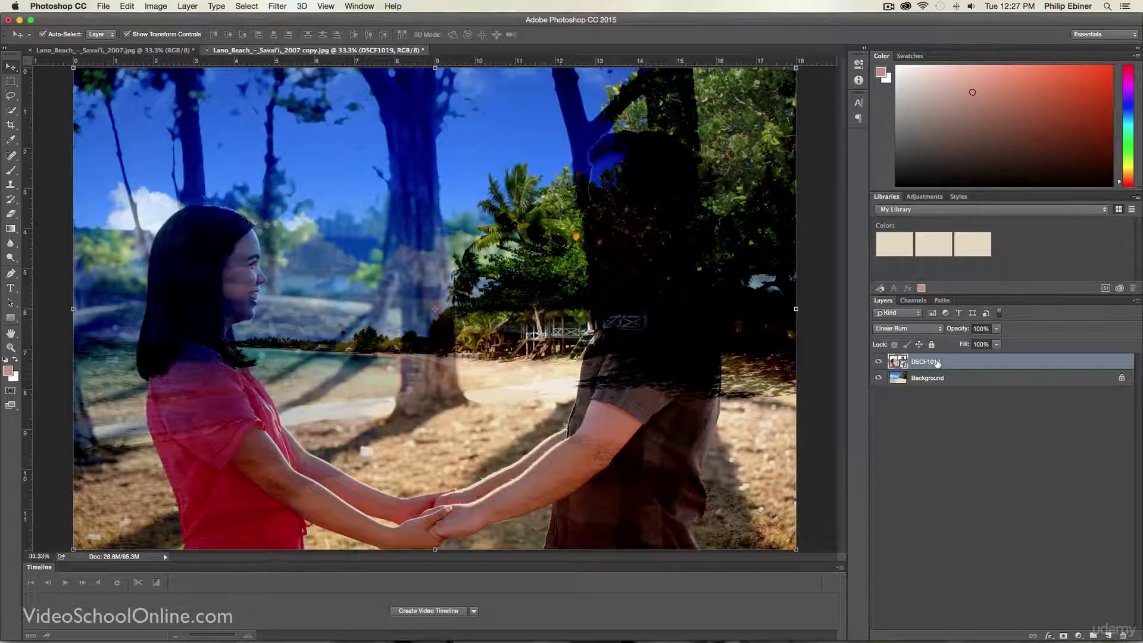
key("shift+plus")
key("shift+plus")
key("shift+plus")
key("shift+plus")
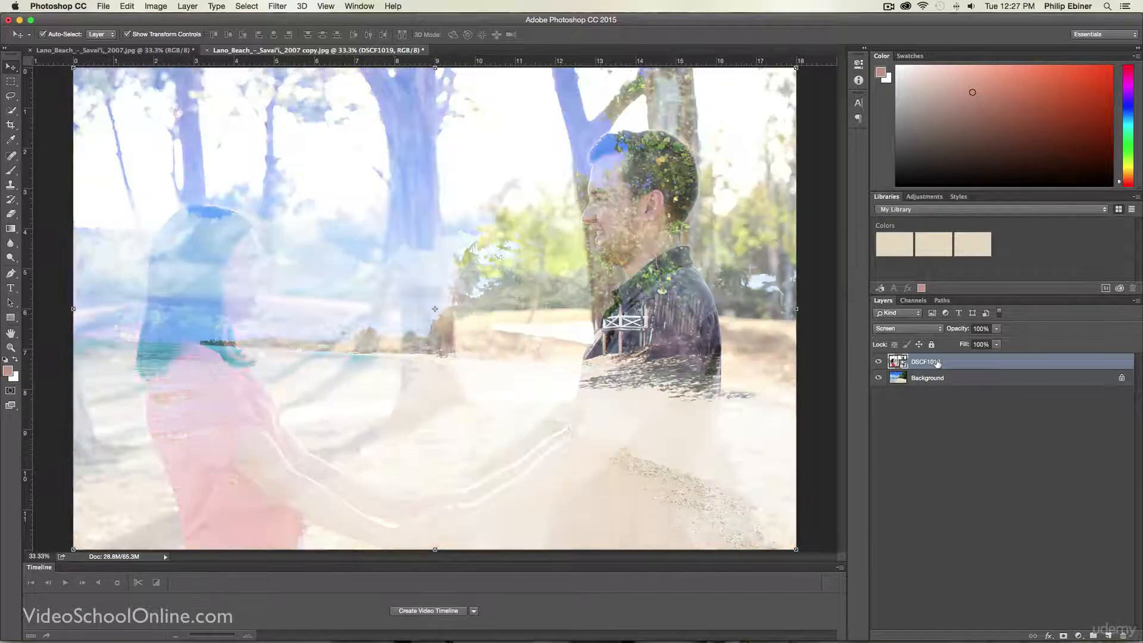
key("shift+minus")
key("shift+plus")
key("shift+plus")
key("shift+plus")
key("shift+plus")
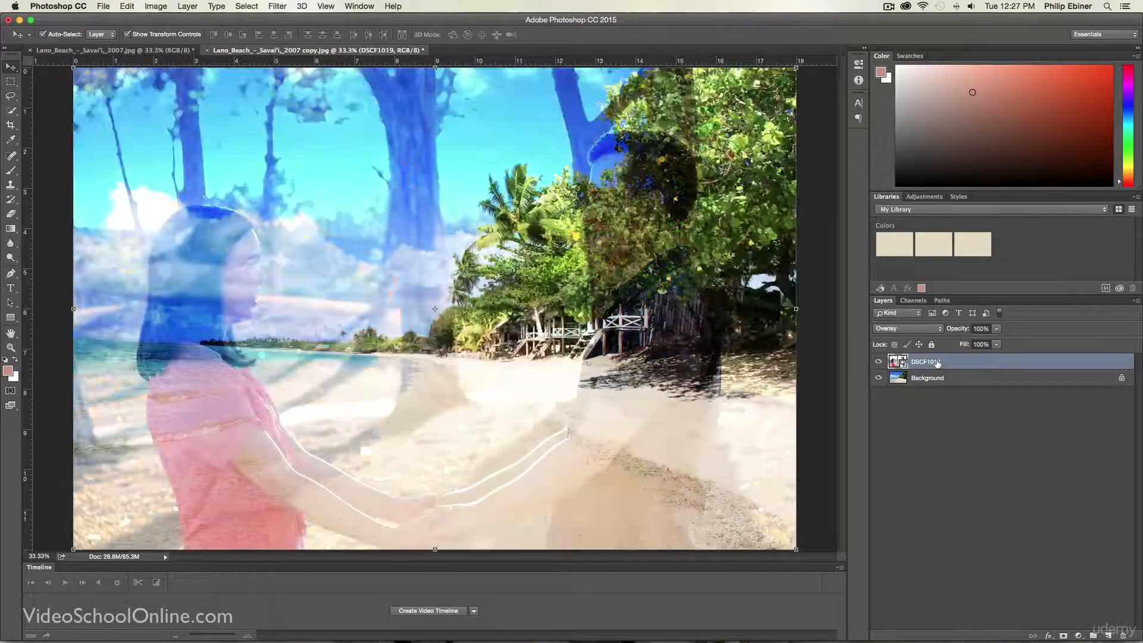
key("shift+plus")
key("shift+plus")
key("shift+plus")
key("shift+plus")
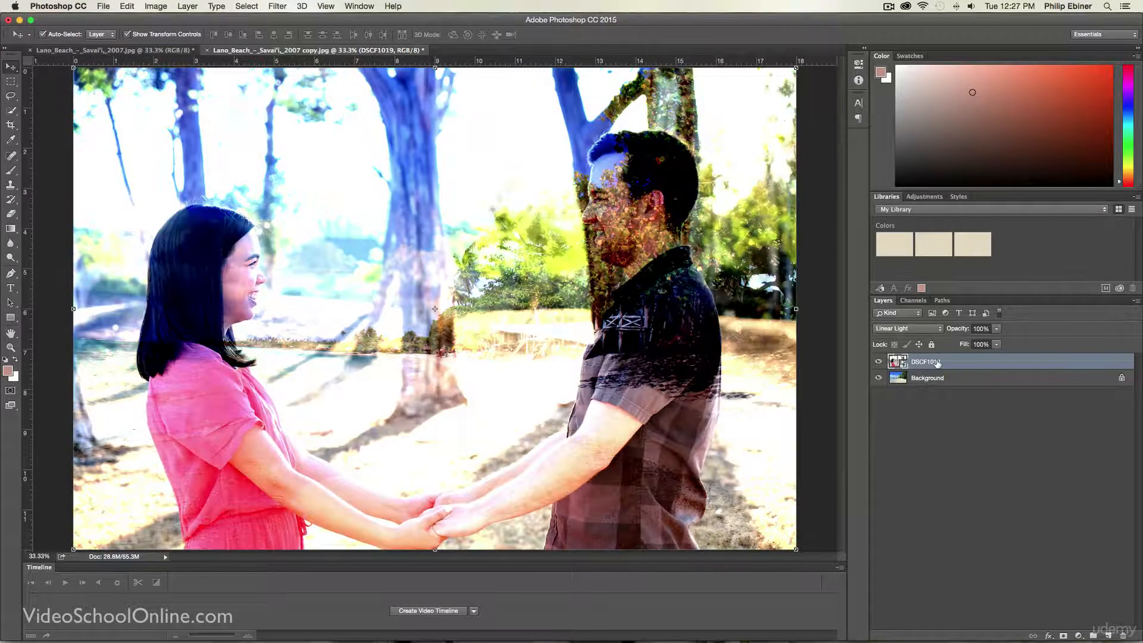
left_click_drag(956, 330, 1037, 359)
- Try an S-shaped Curves adjustment on the DSCF1019 layer, brightening the highlights and darkening the shadows
left_click(155, 6)
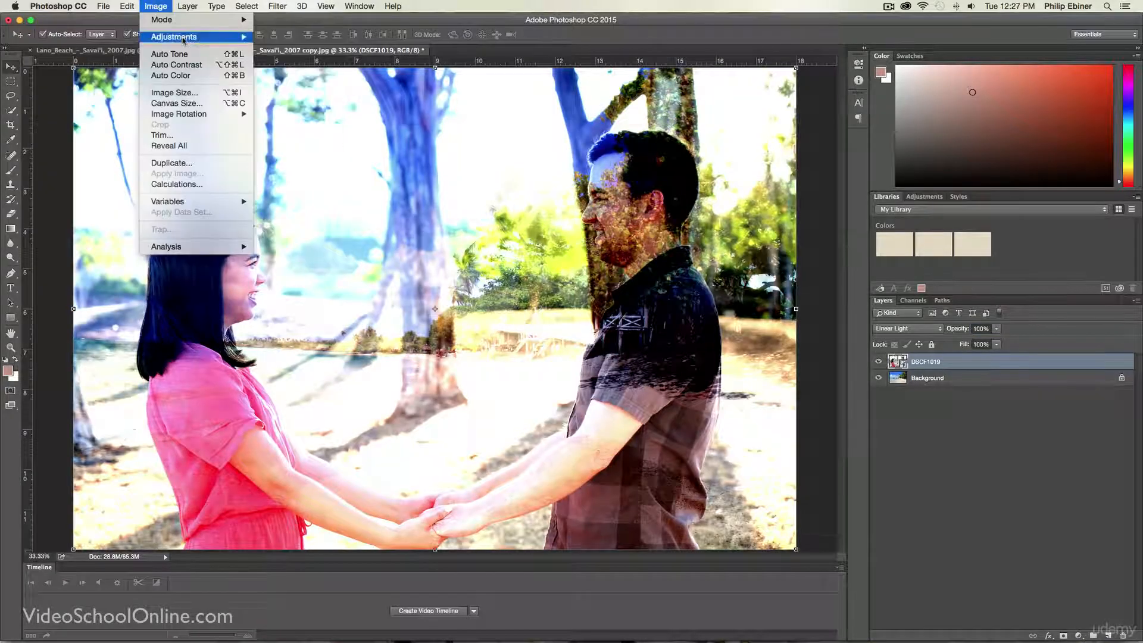
mouse_move(190, 37)
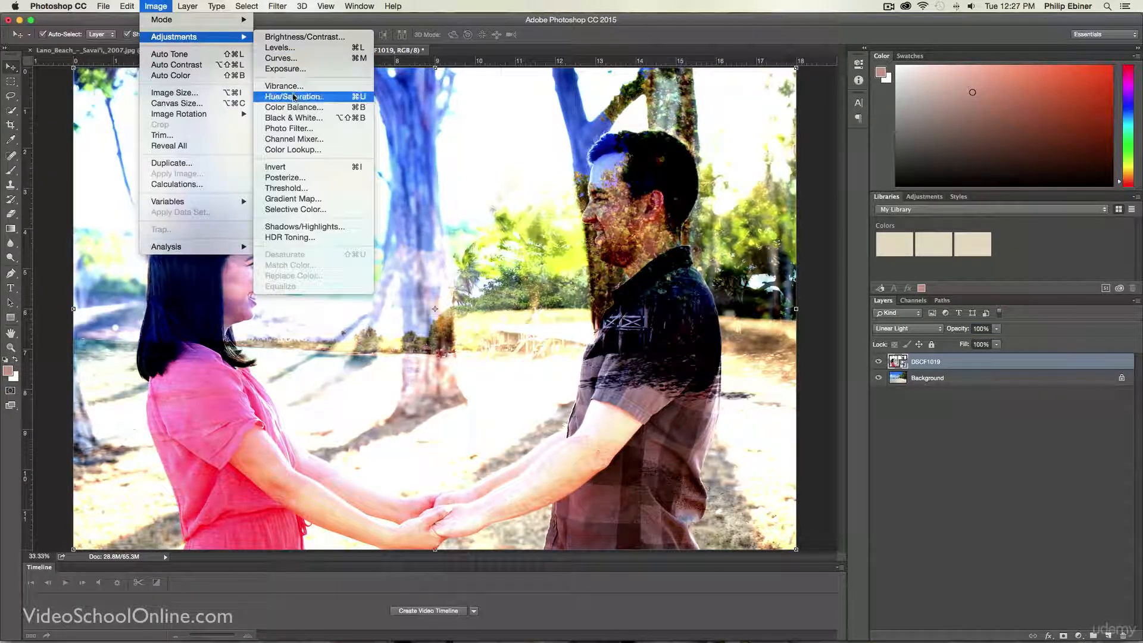
left_click(281, 58)
left_click_drag(553, 189, 849, 304)
left_click_drag(833, 390, 815, 377)
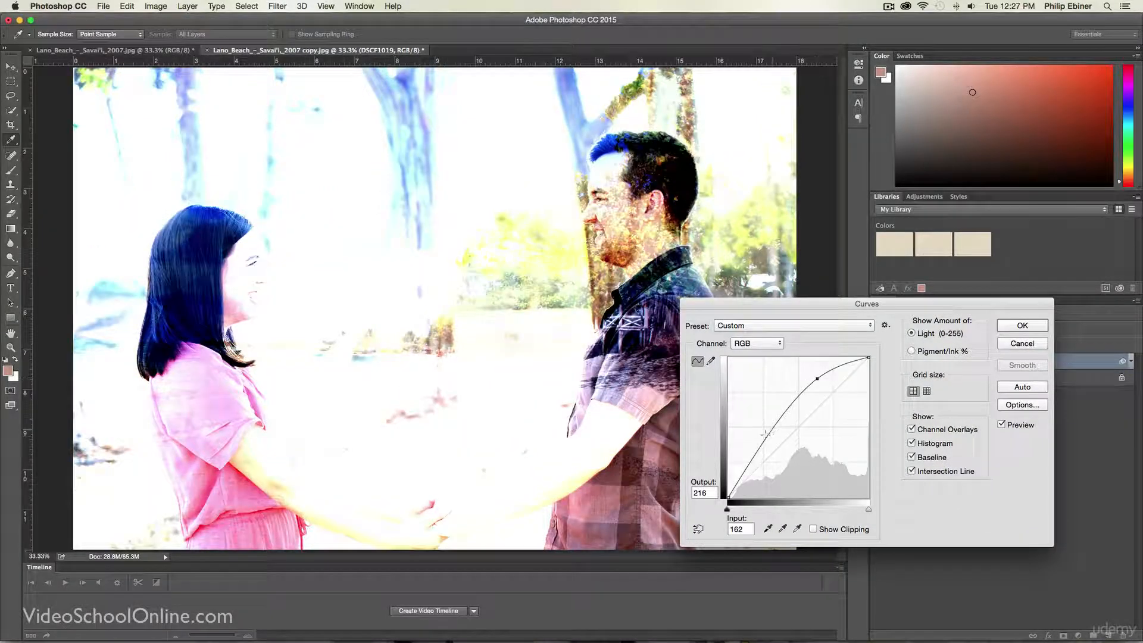
left_click_drag(773, 431, 787, 457)
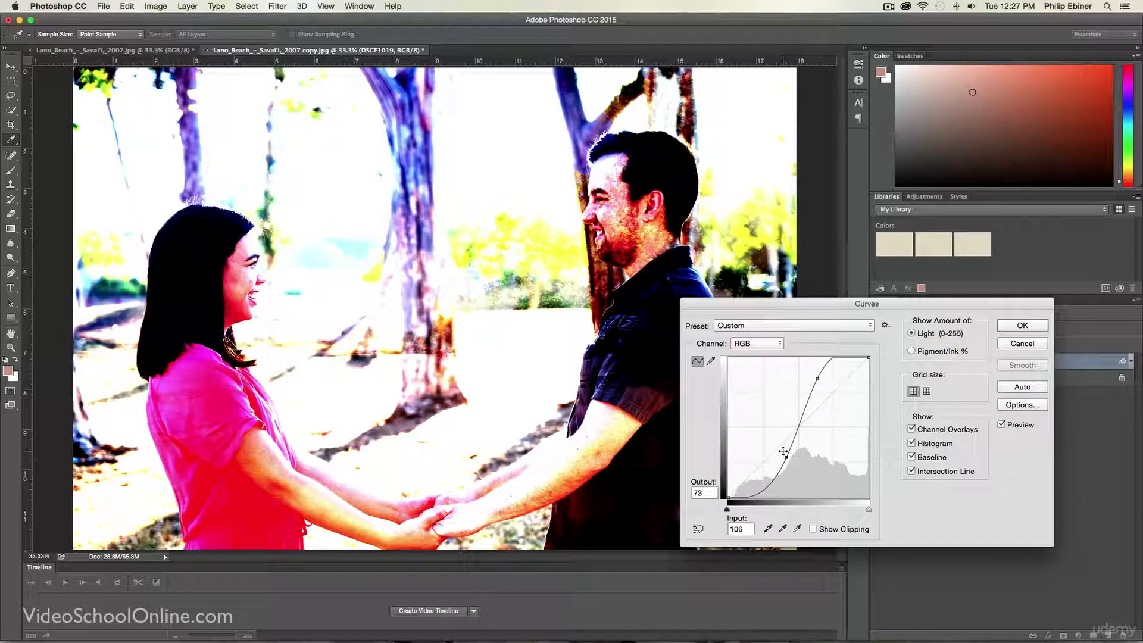
left_click(1024, 344)
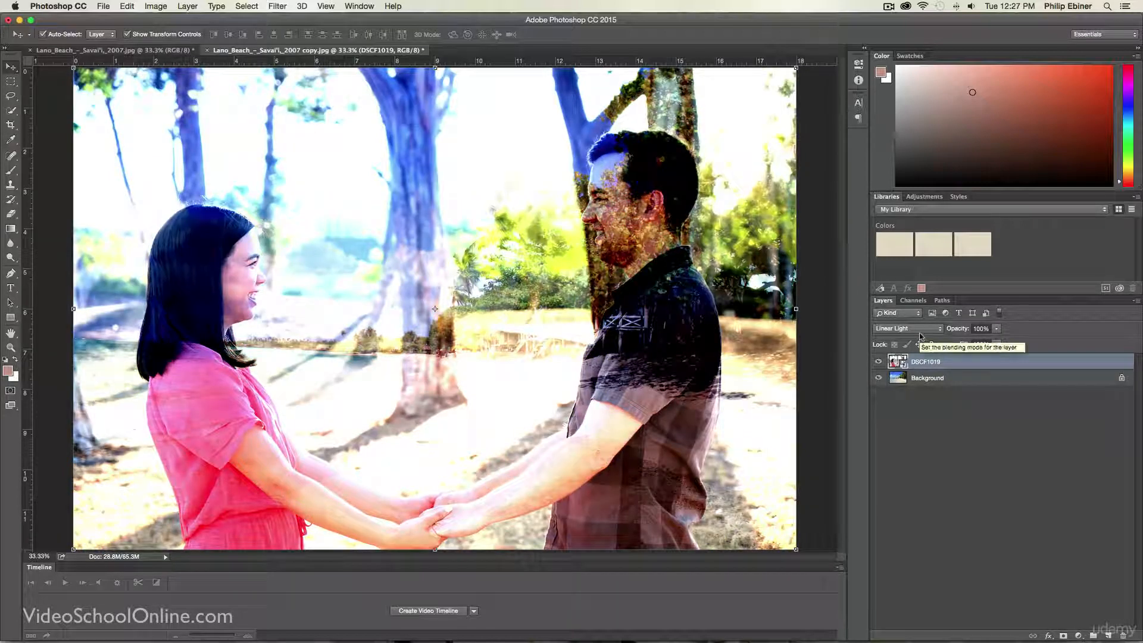
- Set the DSCF1019 layer's blending mode back to Normal
left_click(918, 331)
left_click(888, 176)
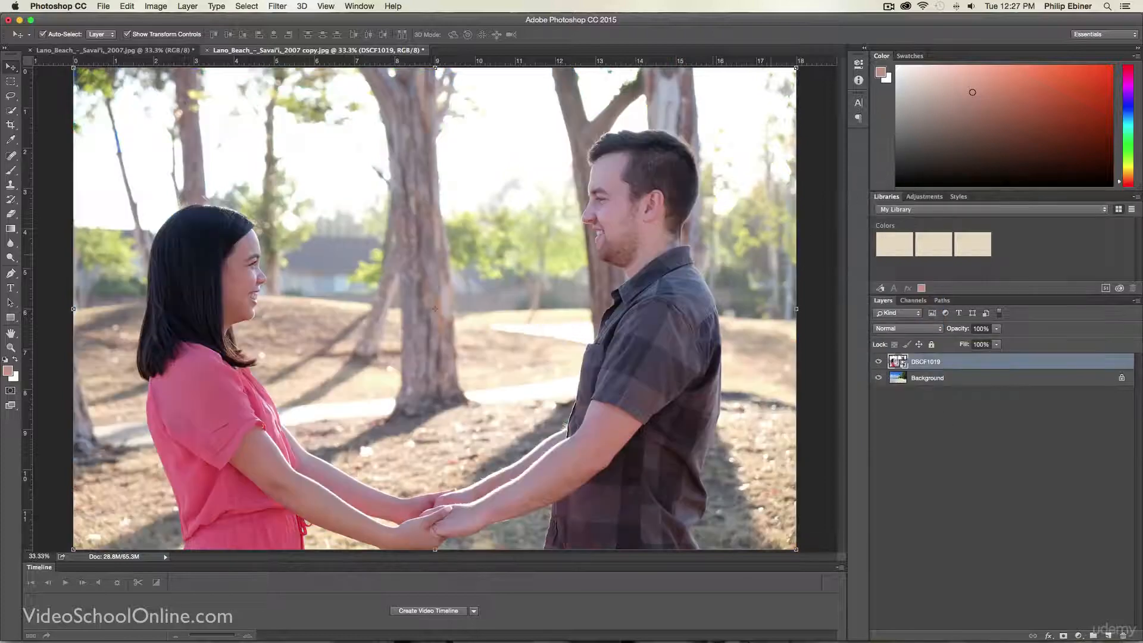
- Review the finished composite in the other open document and return to the beach photo copy
left_click(135, 50)
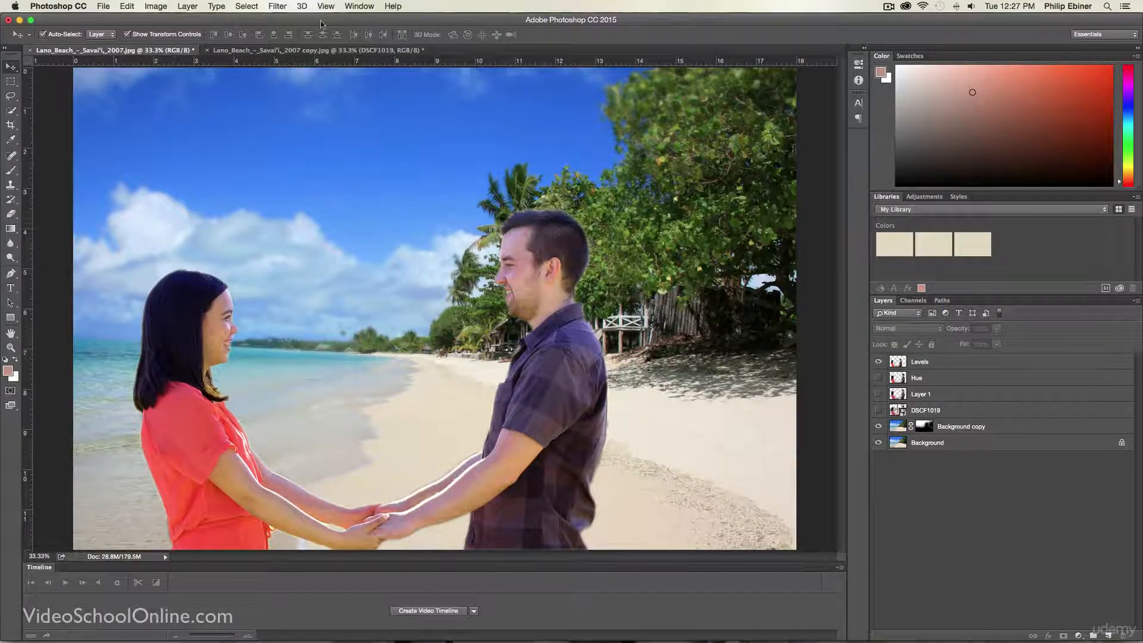
left_click(305, 50)
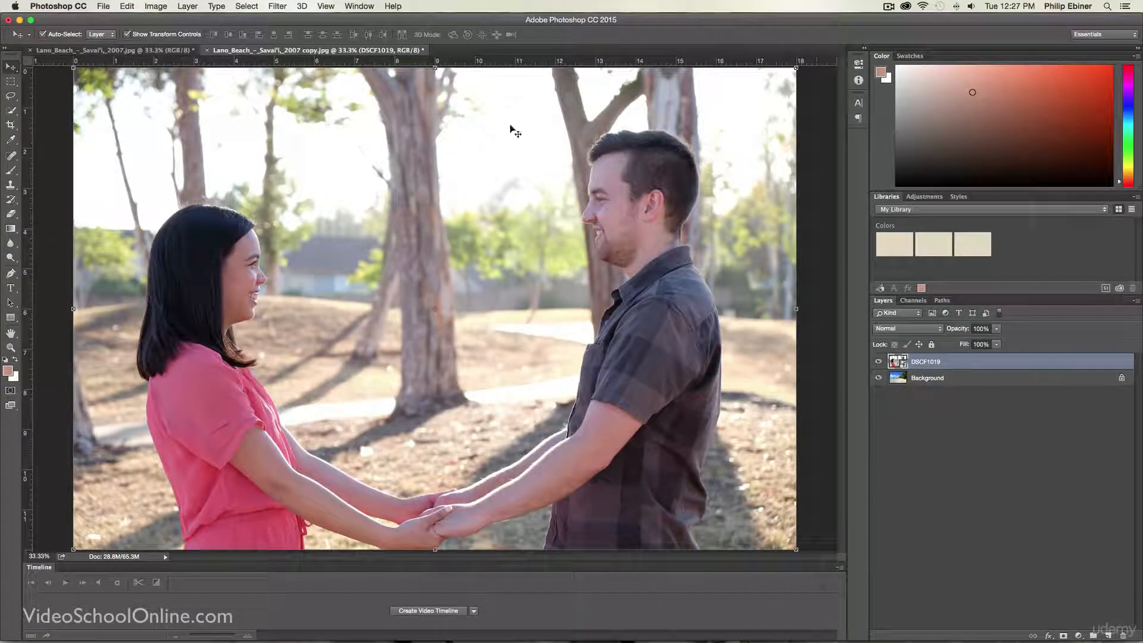
- Select both people on the DSCF1019 layer using the Quick Selection tool in add mode with a 30 px brush
left_click(12, 111)
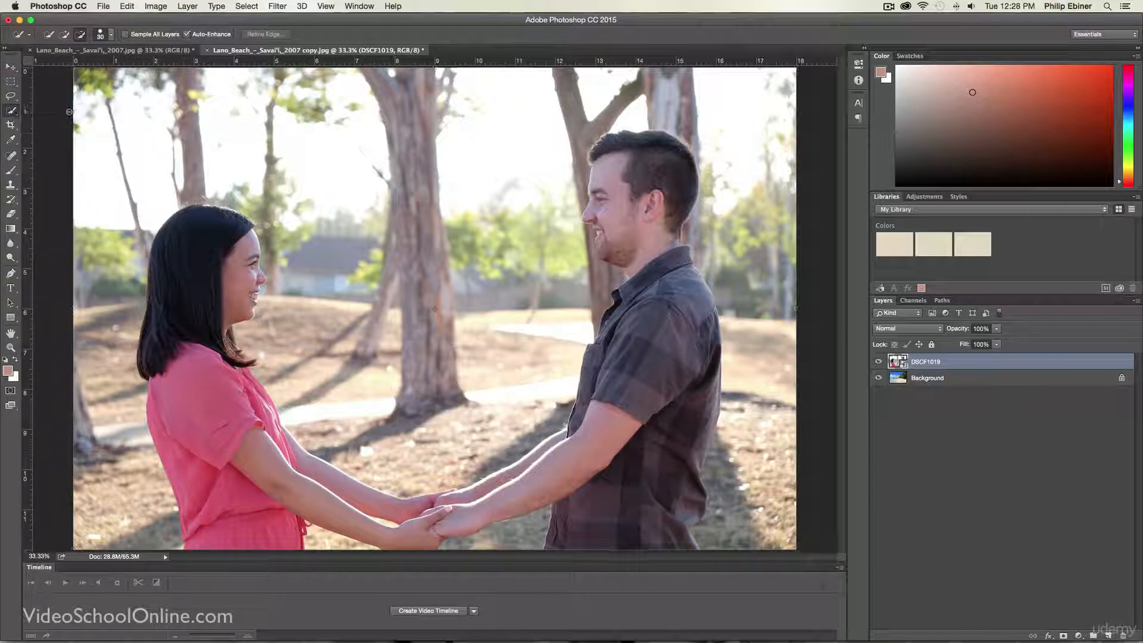
left_click(66, 34)
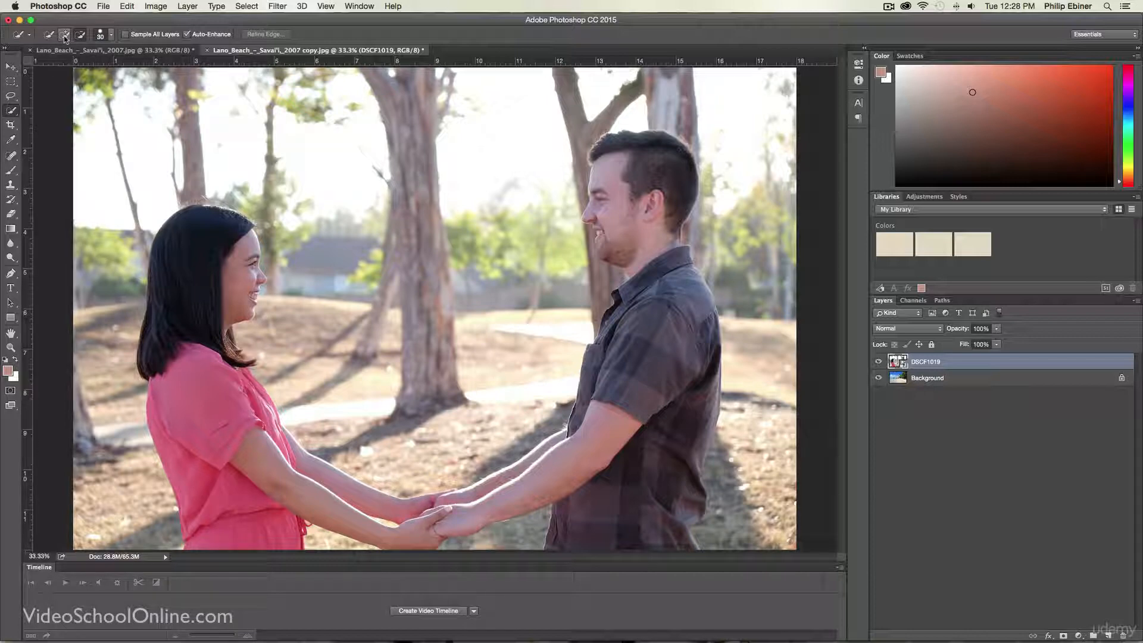
left_click(112, 36)
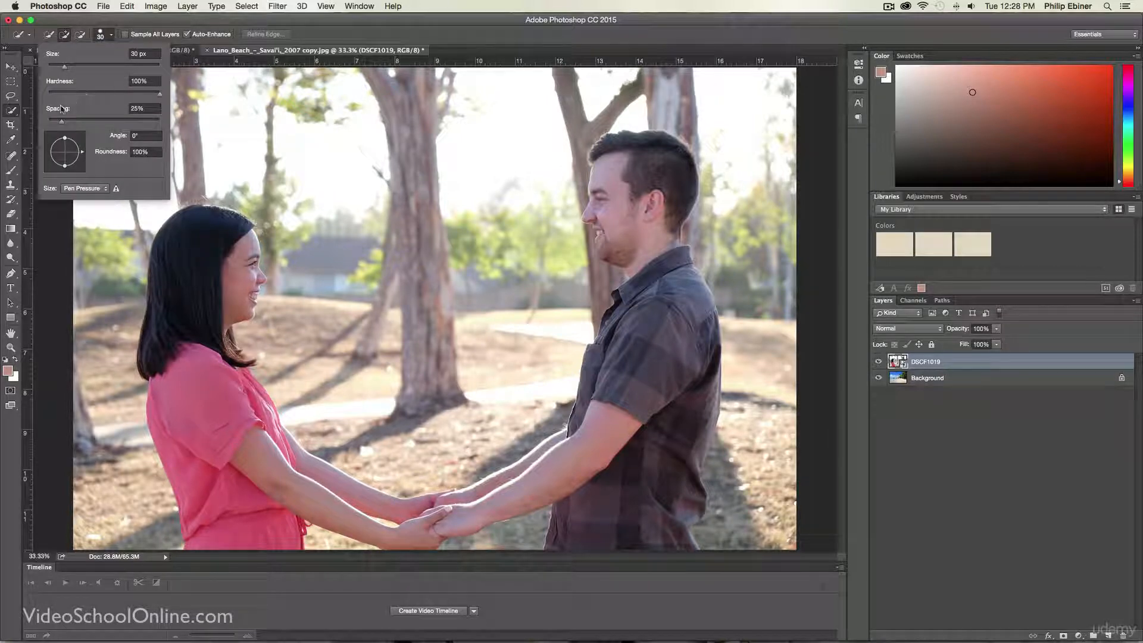
left_click(223, 245)
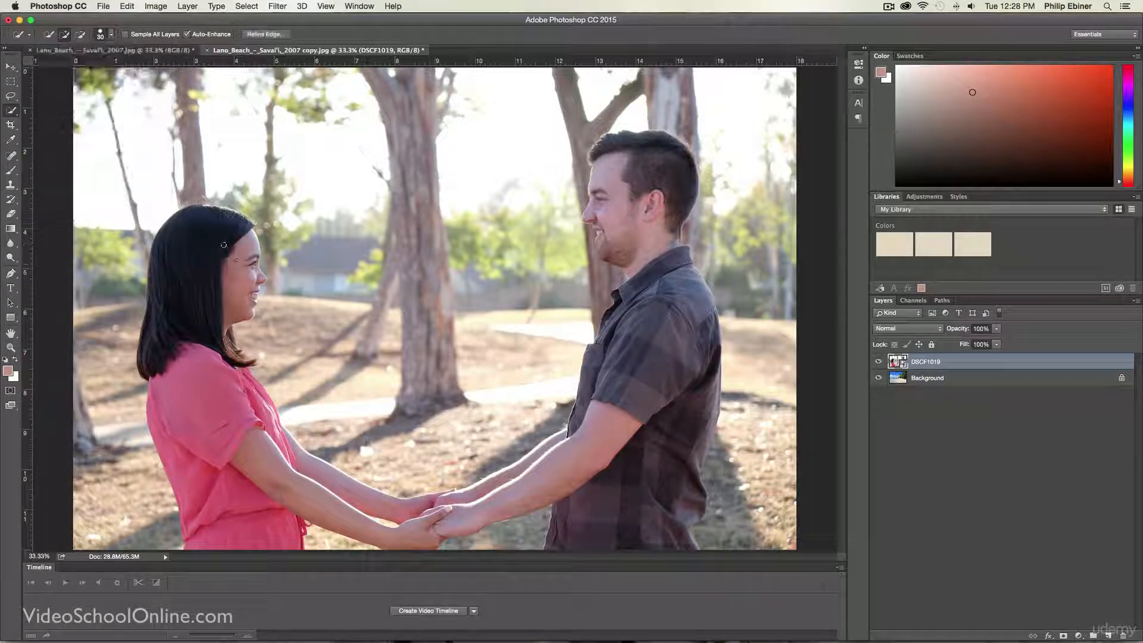
left_click_drag(225, 243, 249, 276)
mouse_move(199, 378)
left_mouse_down()
mouse_move(222, 471)
mouse_move(253, 530)
left_mouse_up()
left_click(252, 457)
left_click_drag(257, 394, 318, 475)
mouse_move(461, 520)
left_mouse_down()
mouse_move(611, 450)
mouse_move(625, 500)
mouse_move(666, 458)
mouse_move(673, 372)
mouse_move(652, 204)
left_mouse_up()
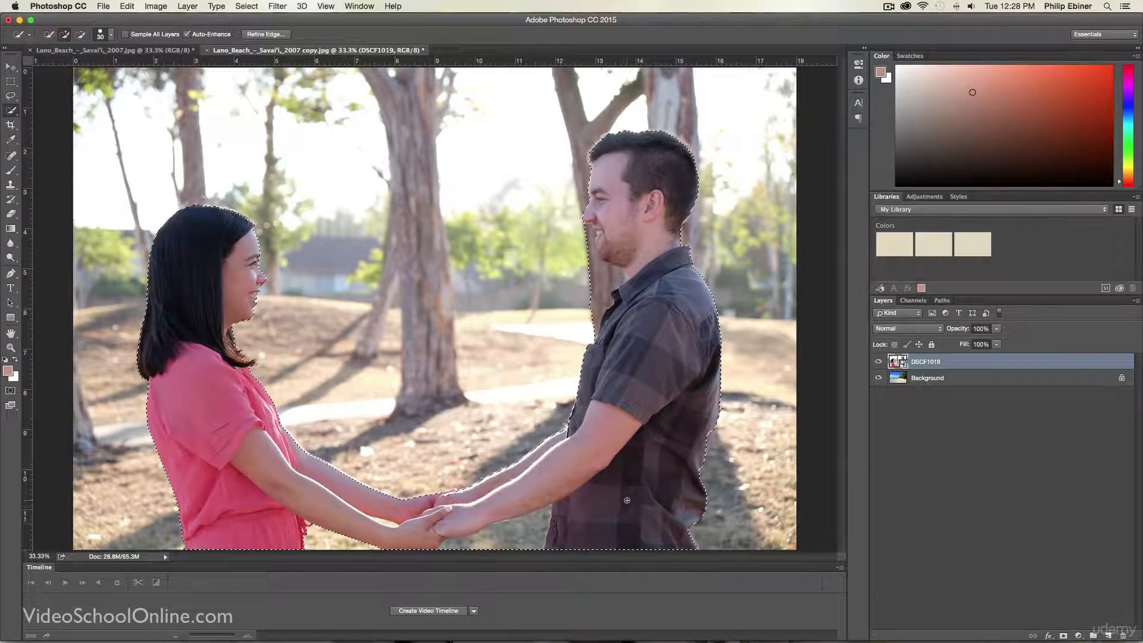
- Subtract the tree area in front of the man's neck and chest from the selection with the Quick Selection tool
left_click(79, 35)
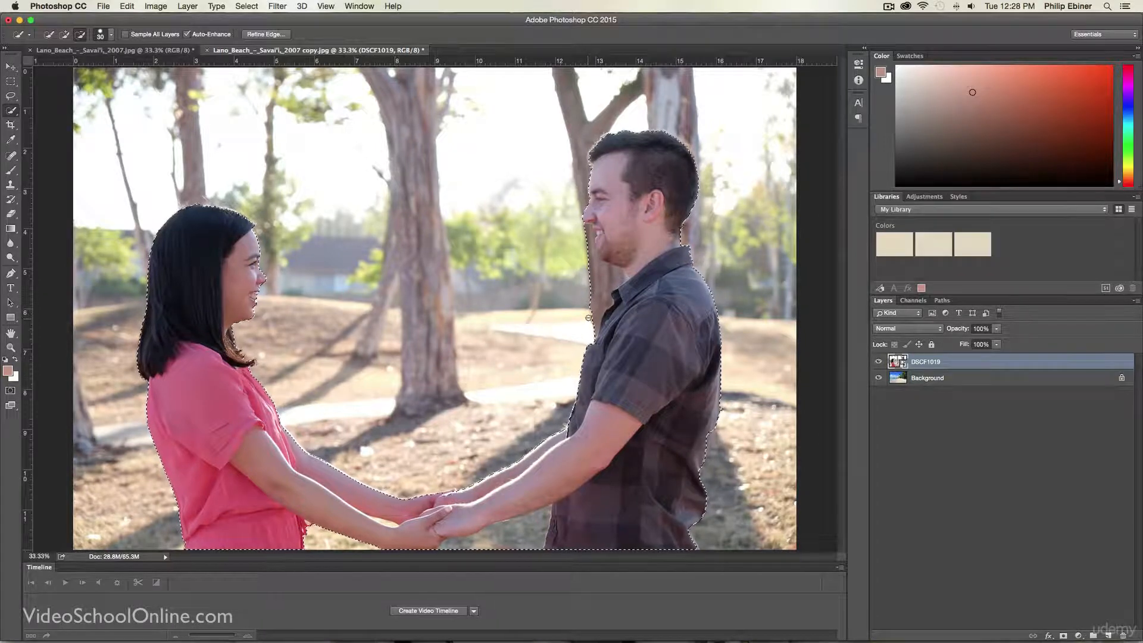
left_click_drag(602, 309, 606, 281)
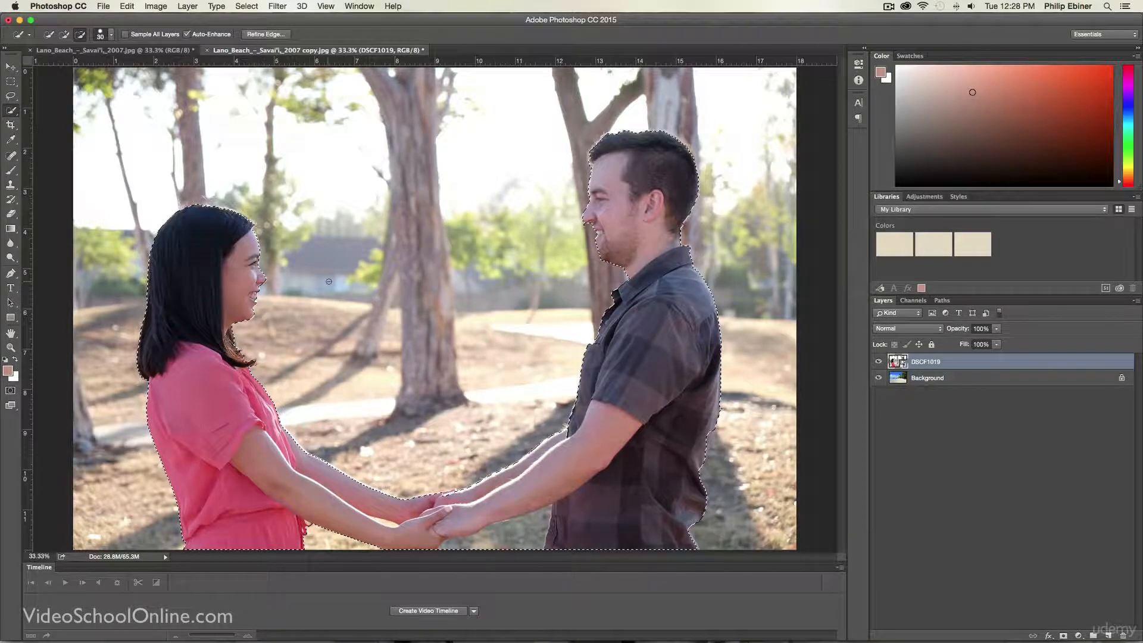
- Subtract the background gap between the woman's forearms near the joined hands from the selection, using a 20 px Quick Selection brush
key("z")
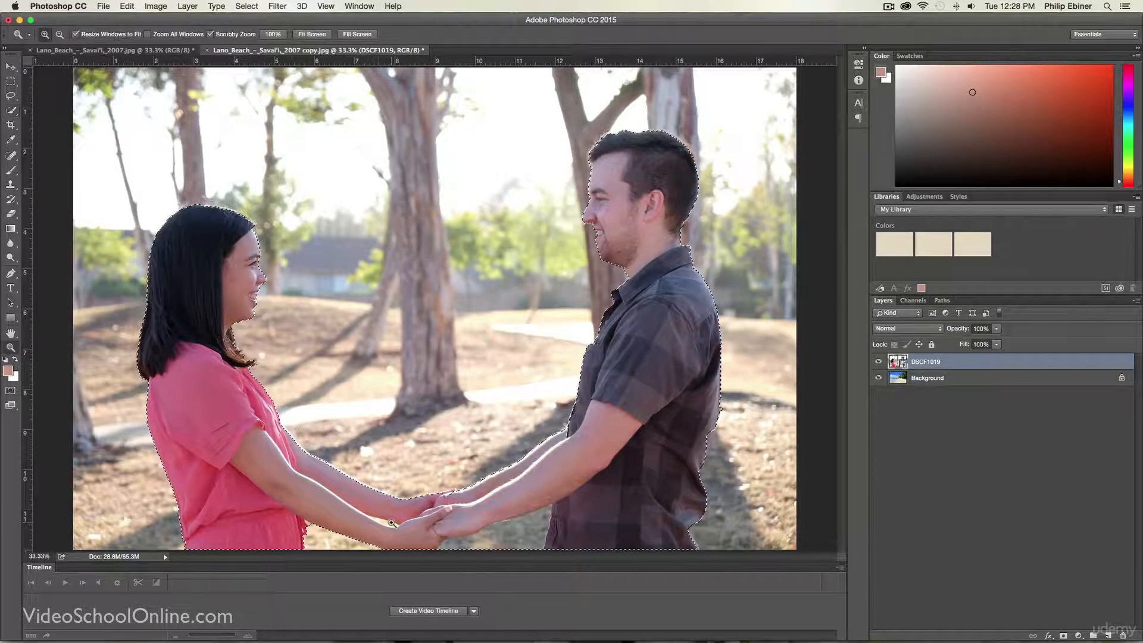
left_click(378, 527)
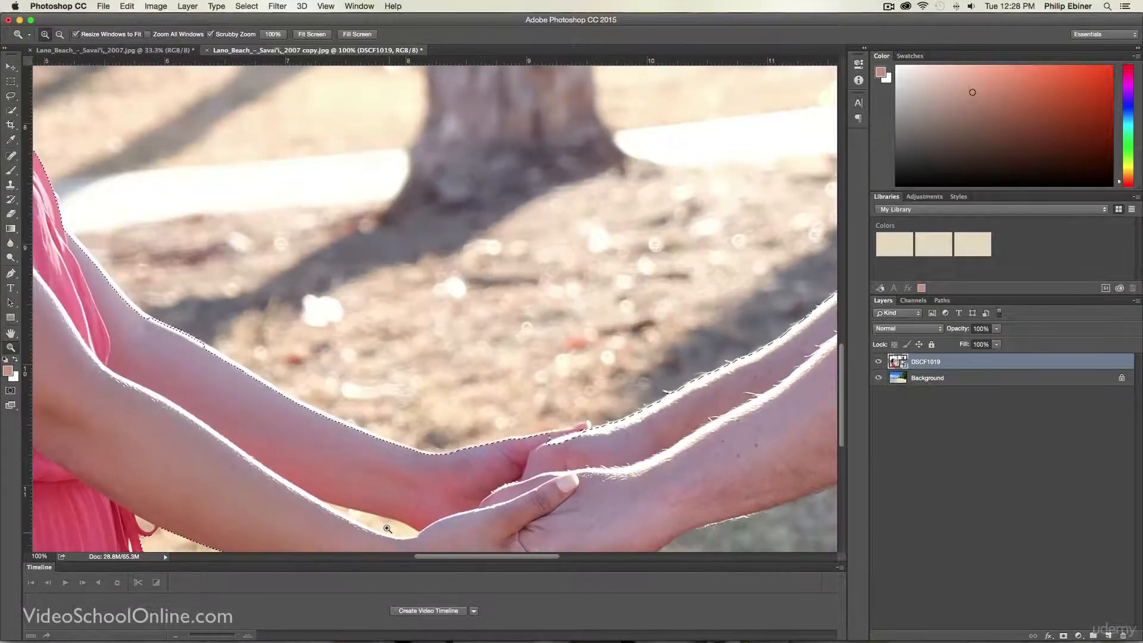
left_click(11, 95)
left_click(13, 112)
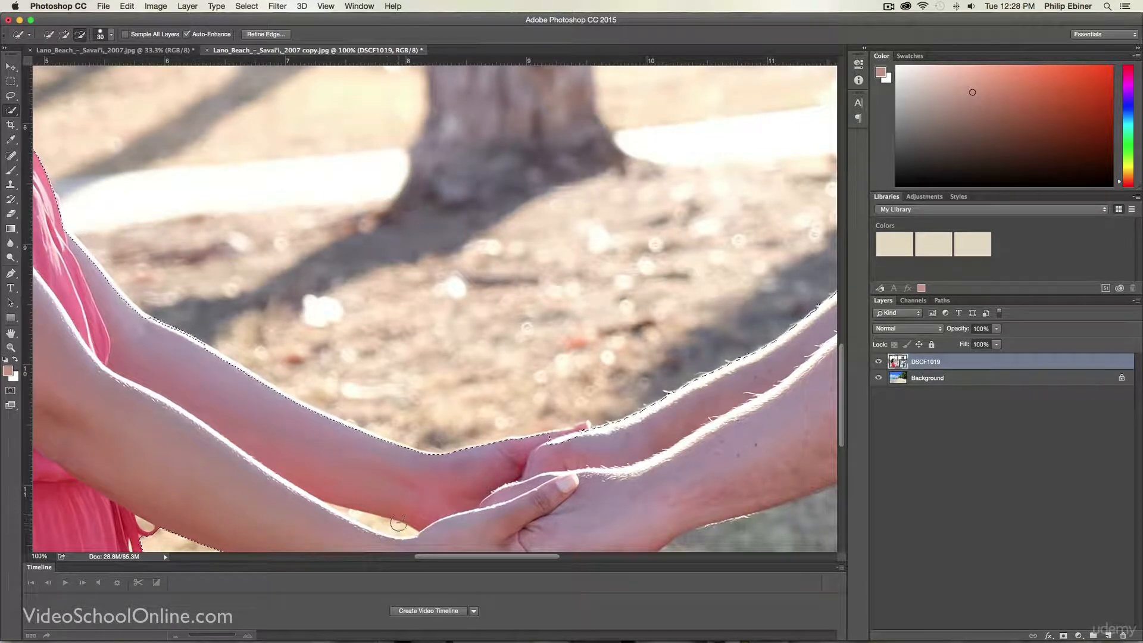
left_click_drag(396, 521, 393, 525)
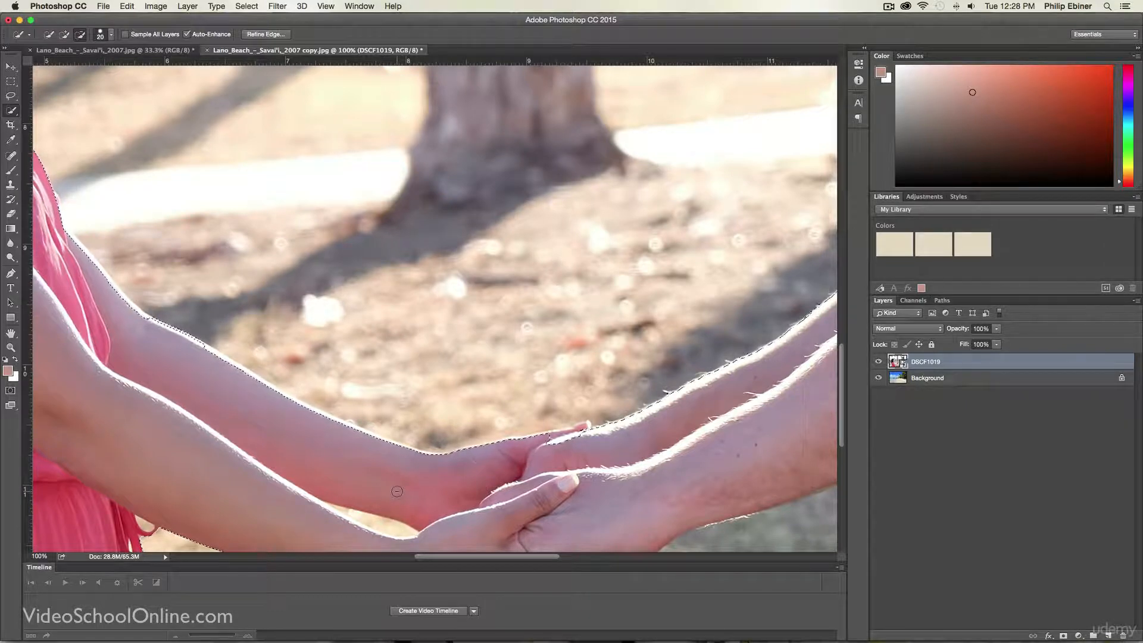
key("[")
left_click_drag(388, 530, 343, 510)
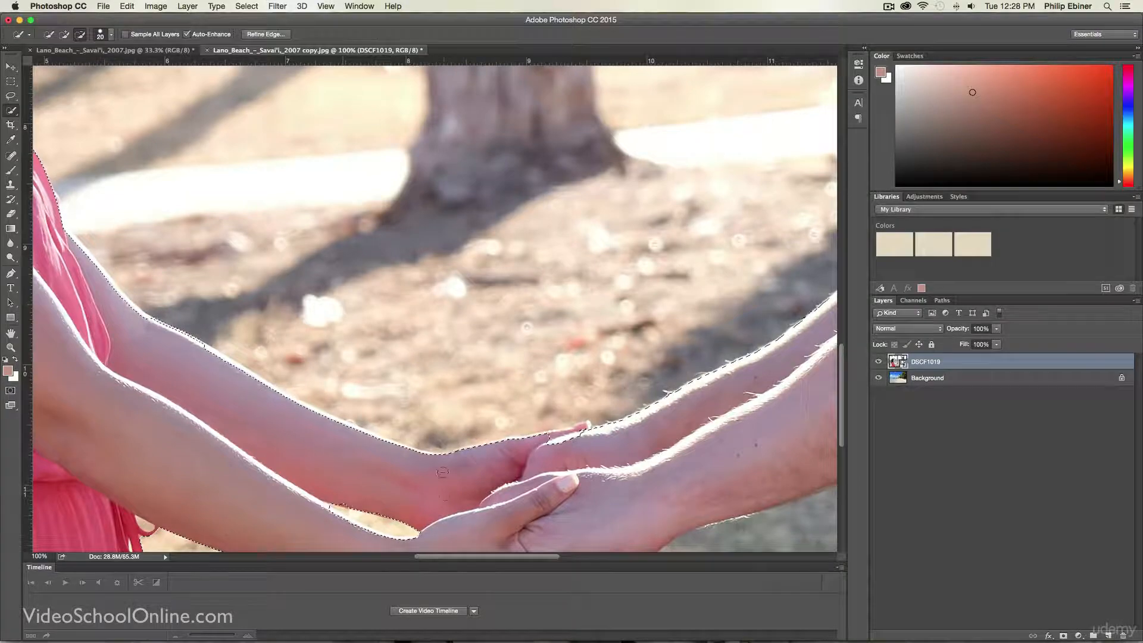
key("z")
left_click(491, 467, "alt")
left_click(491, 467, "alt")
left_click(491, 467, "alt")
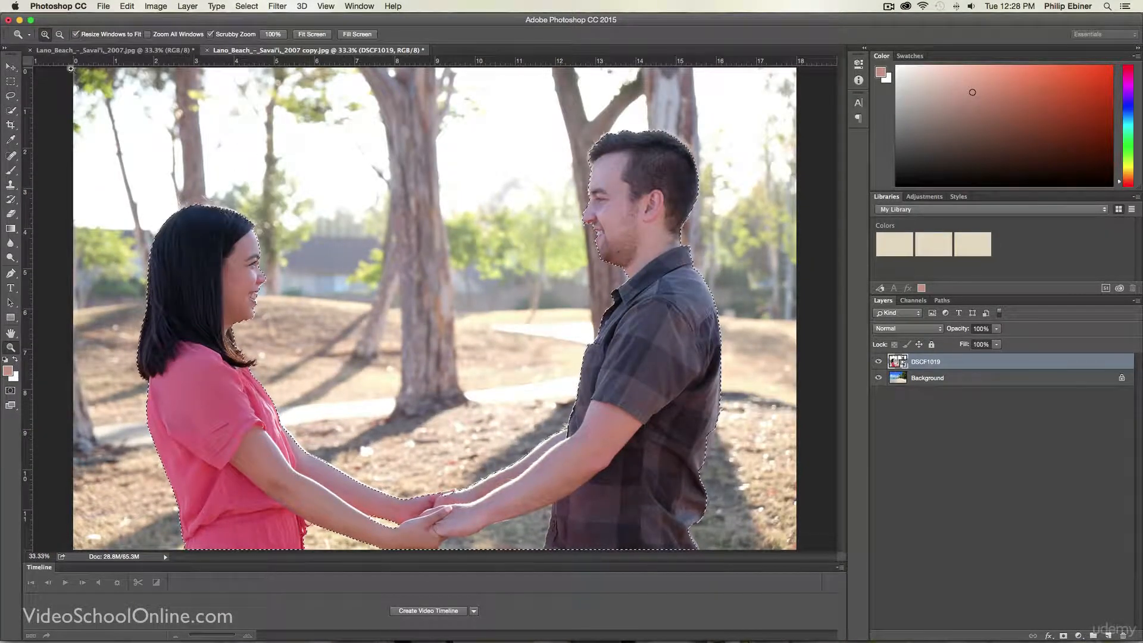
left_click(11, 110)
left_click(65, 35)
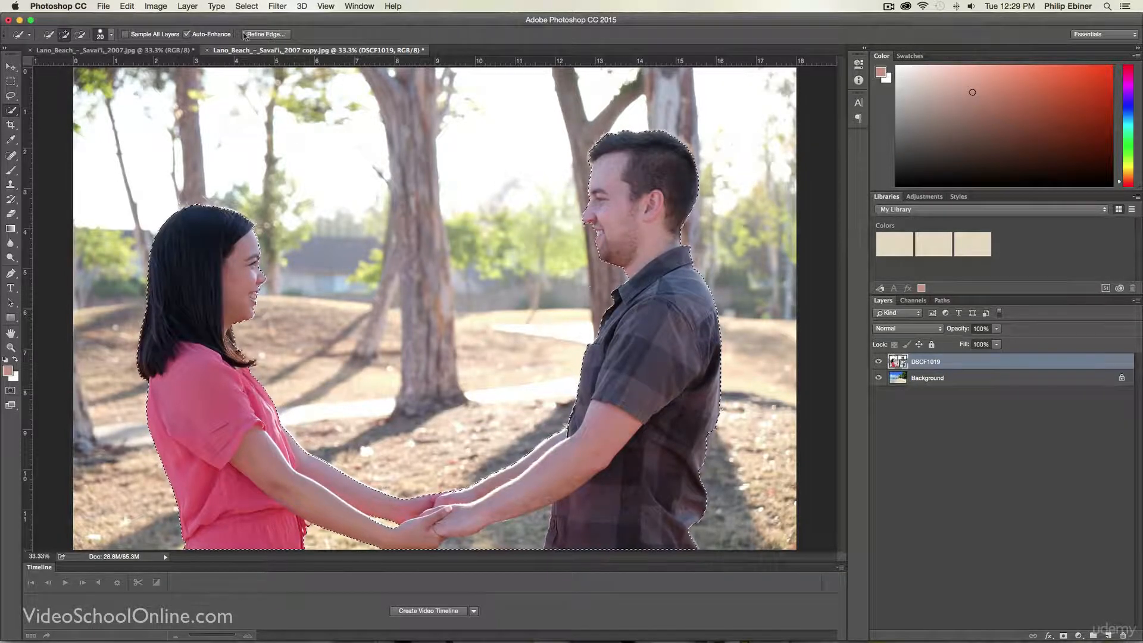
left_click(272, 34)
left_click_drag(972, 266, 381, 105)
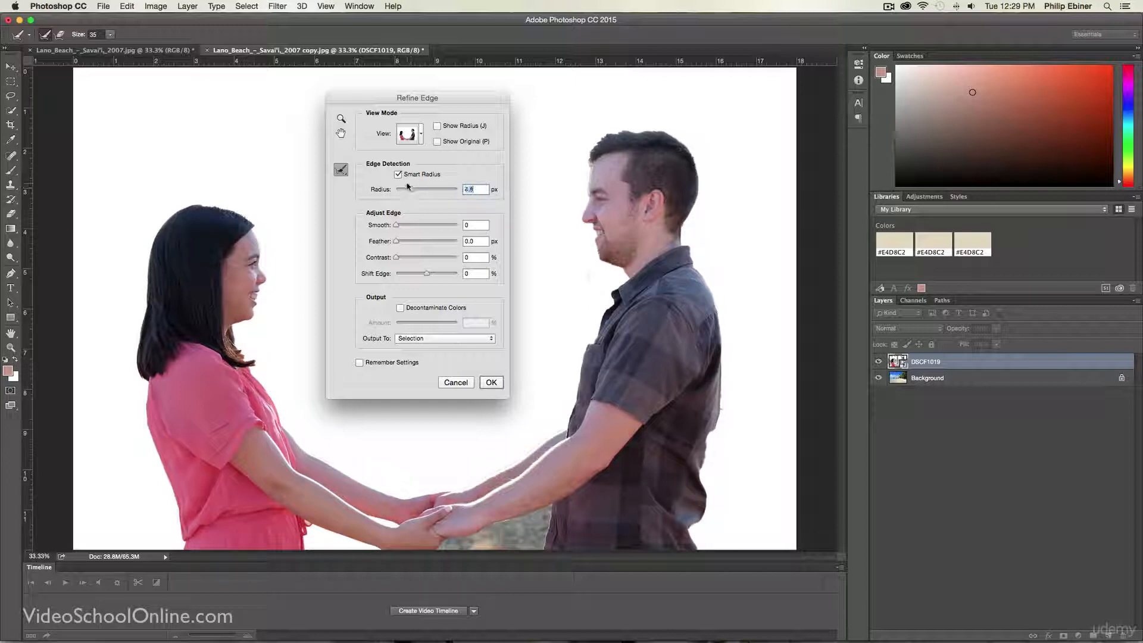
left_click(406, 225)
left_click(413, 226)
left_click(414, 241)
left_click_drag(414, 242, 412, 243)
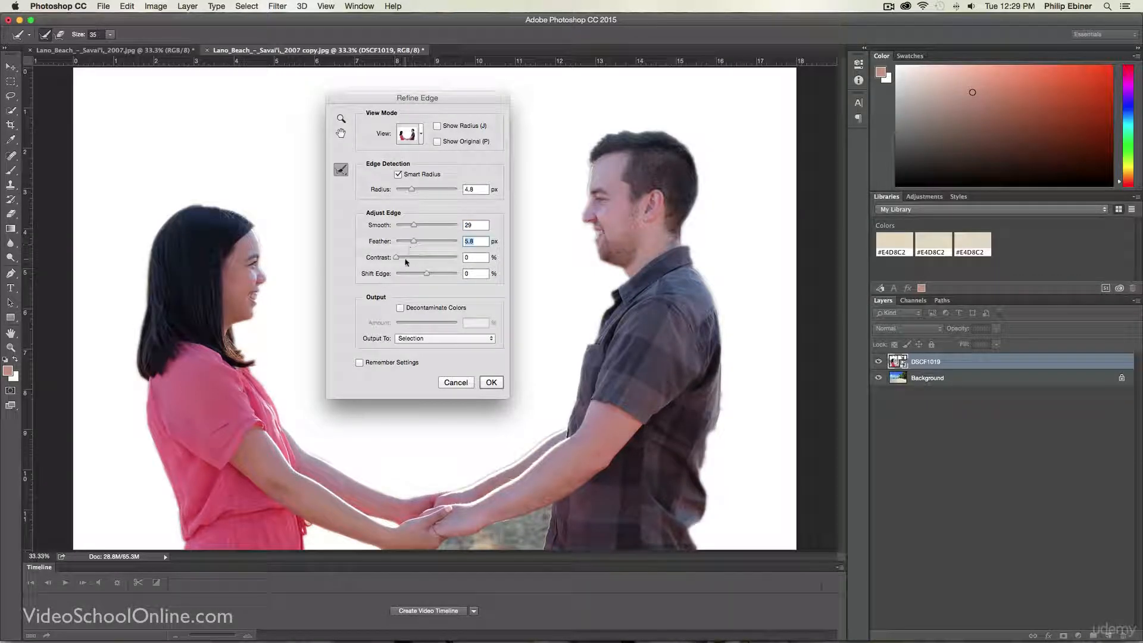
left_click(409, 258)
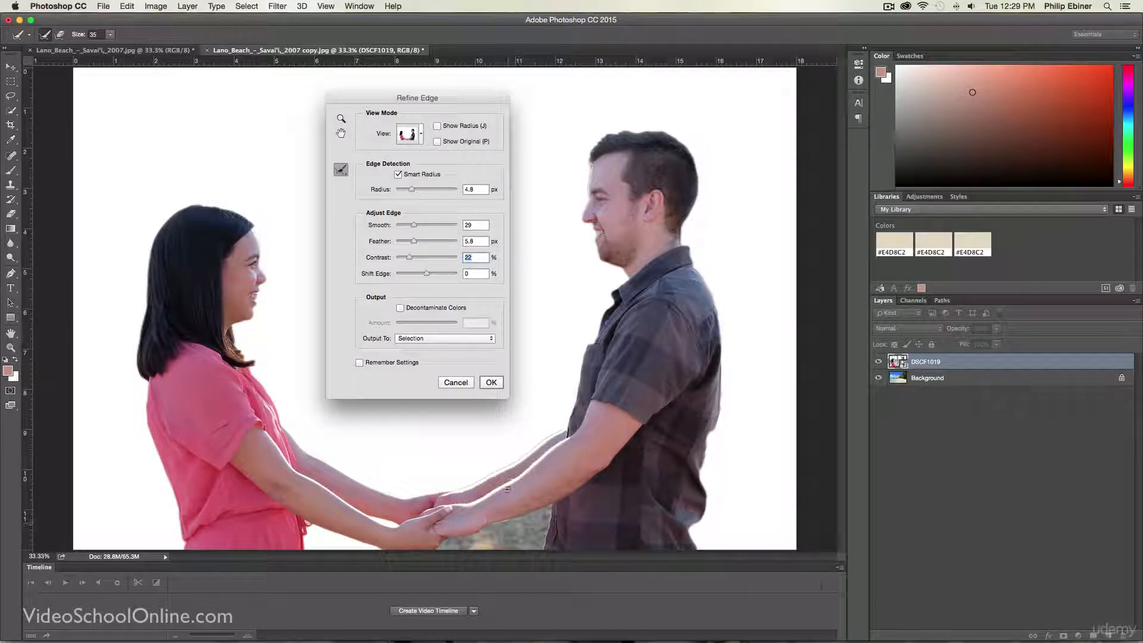
left_click(456, 382)
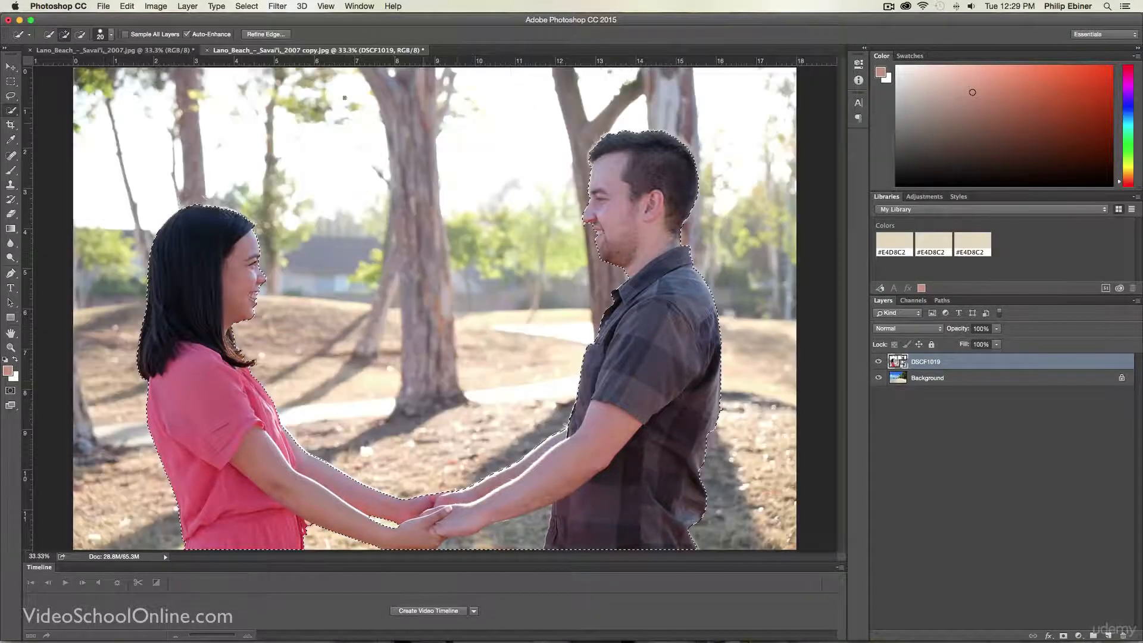
- Subtract the background below the joined hands and refine the selection edge with Smart Radius 4.1 px, Smooth 16, Feather 3.9 px and Contrast 17%
left_click(80, 34)
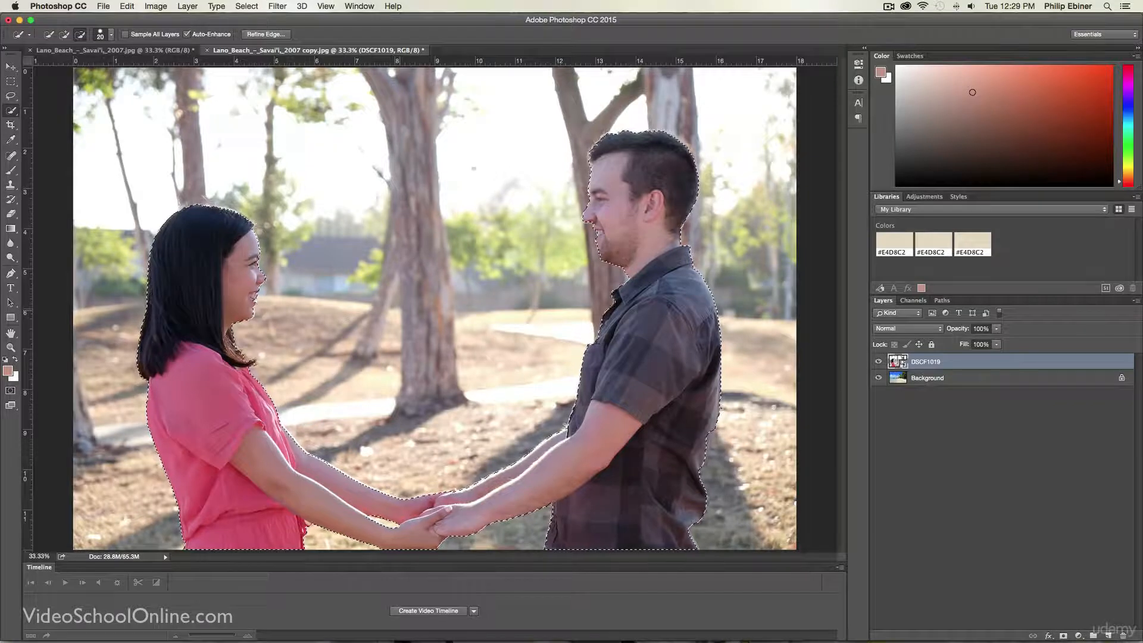
left_click(261, 35)
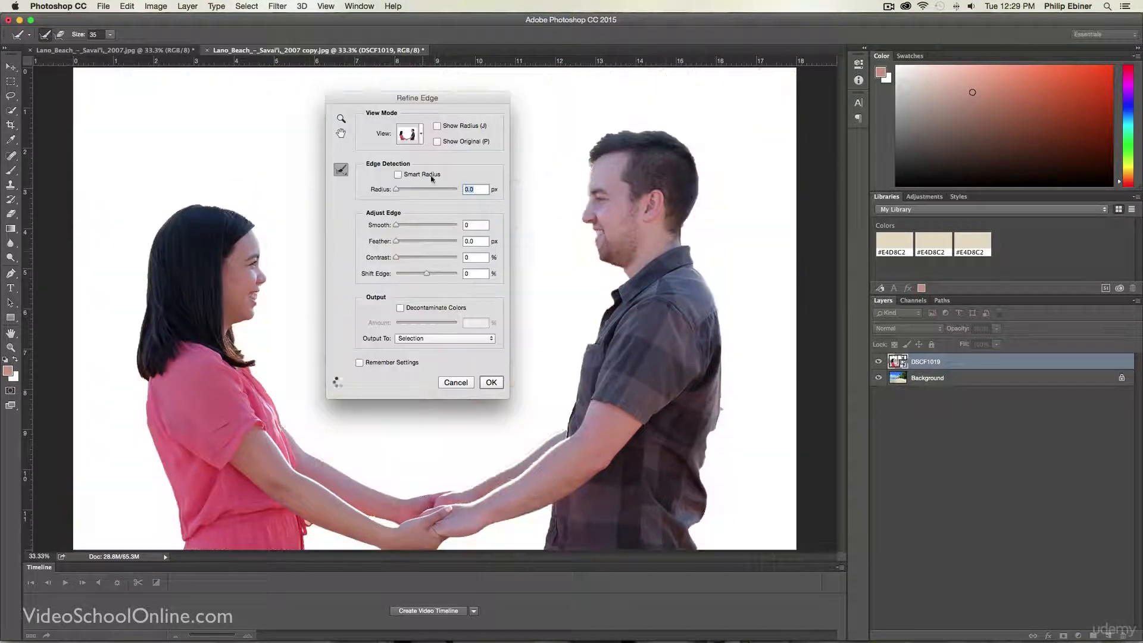
left_click(398, 174)
mouse_move(413, 189)
left_mouse_down()
mouse_move(452, 190)
mouse_move(409, 190)
left_mouse_up()
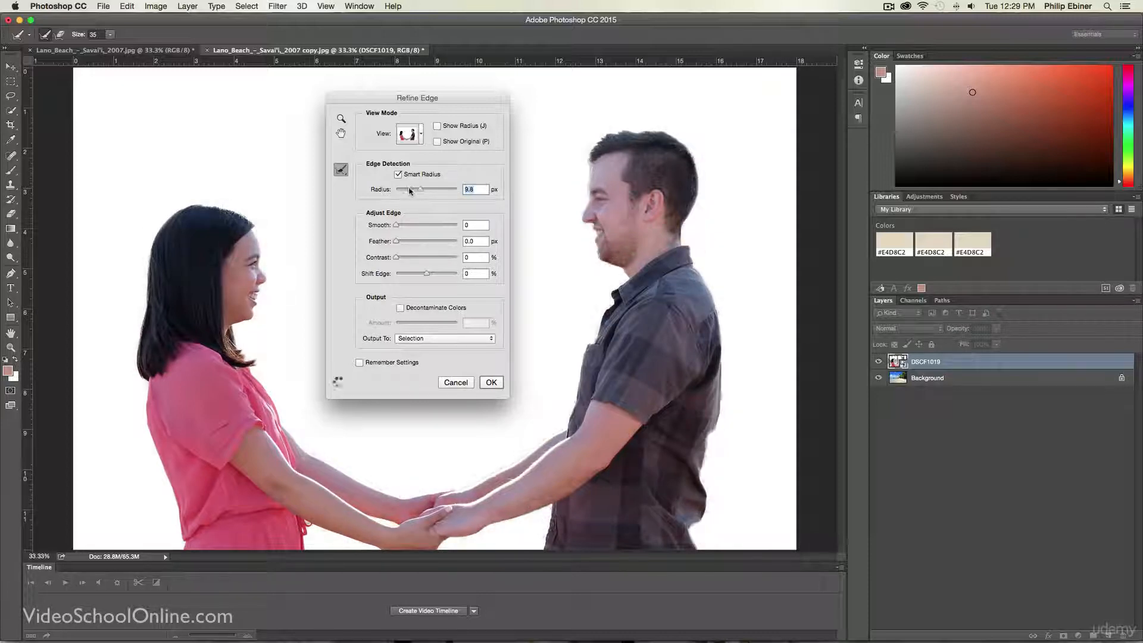
left_click(409, 225)
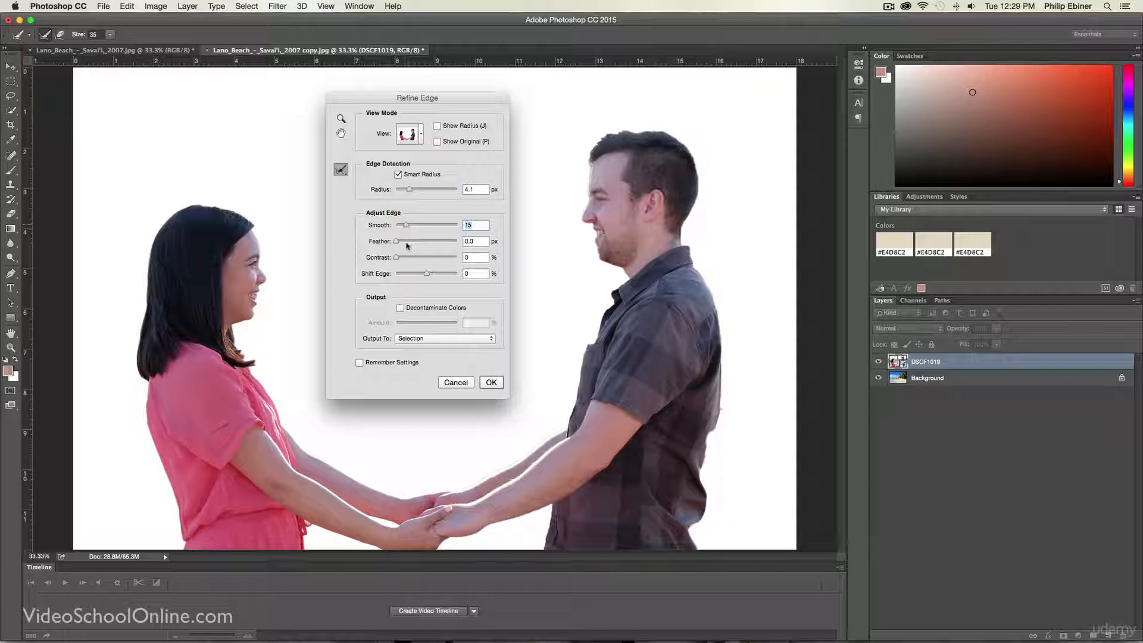
left_click_drag(407, 241, 410, 243)
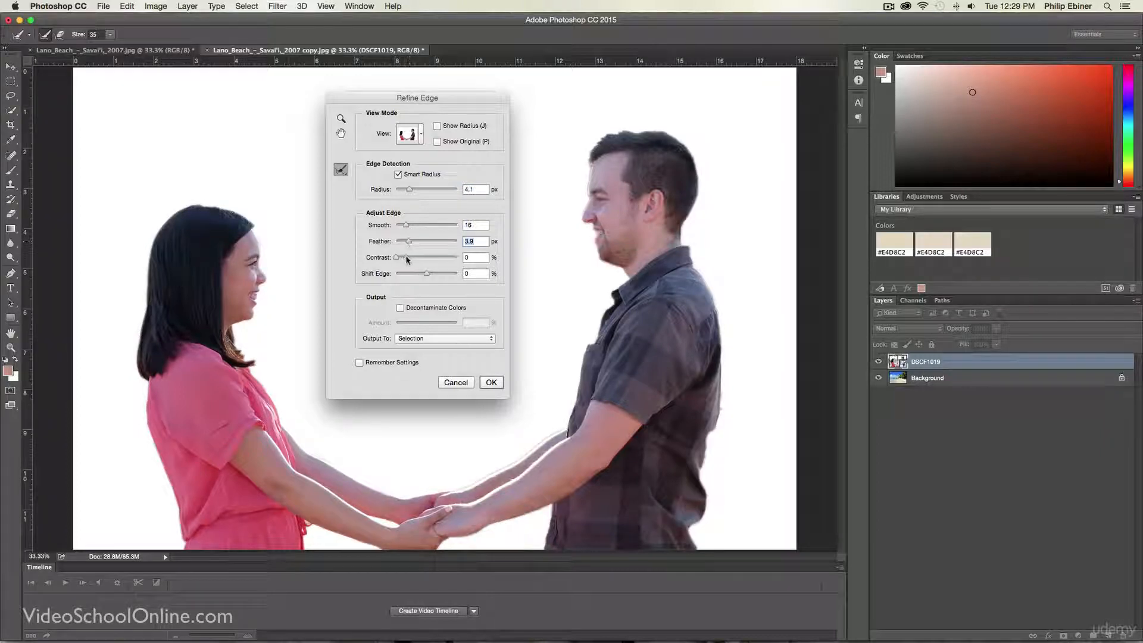
left_click(407, 257)
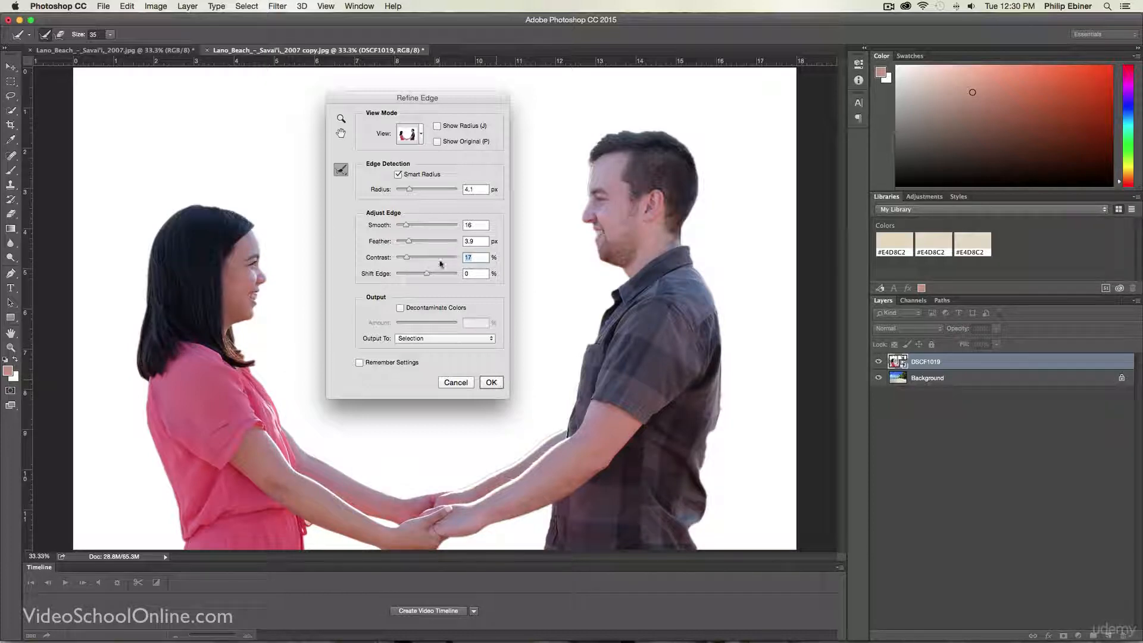
left_click(491, 383)
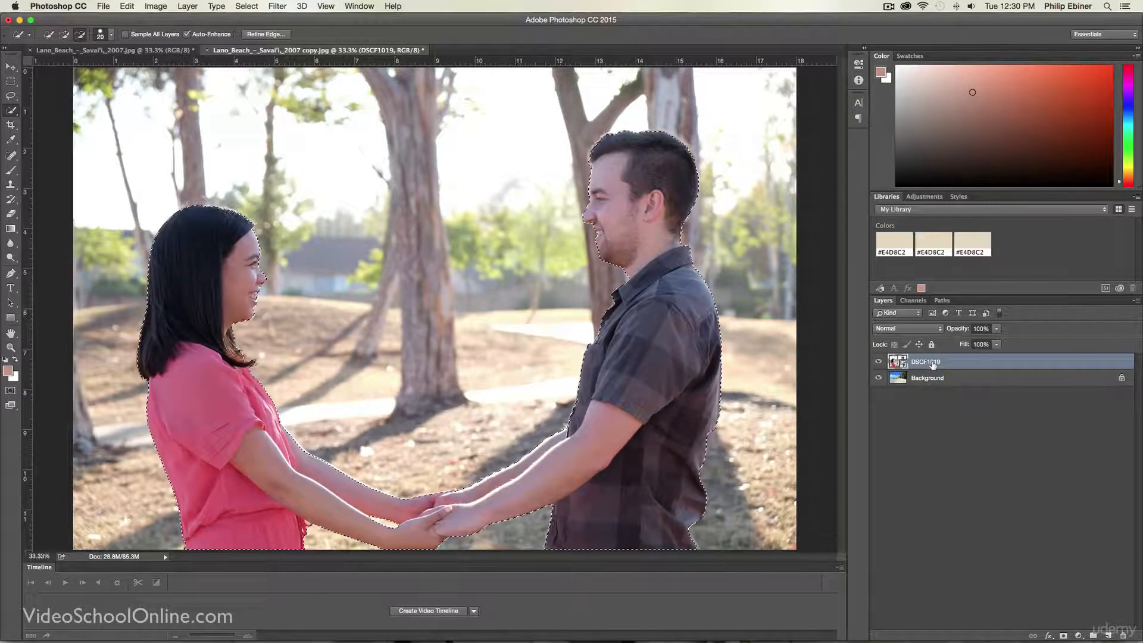
- Copy the selected couple from DSCF1019 to a new layer and hide the DSCF1019 layer
key("super+j")
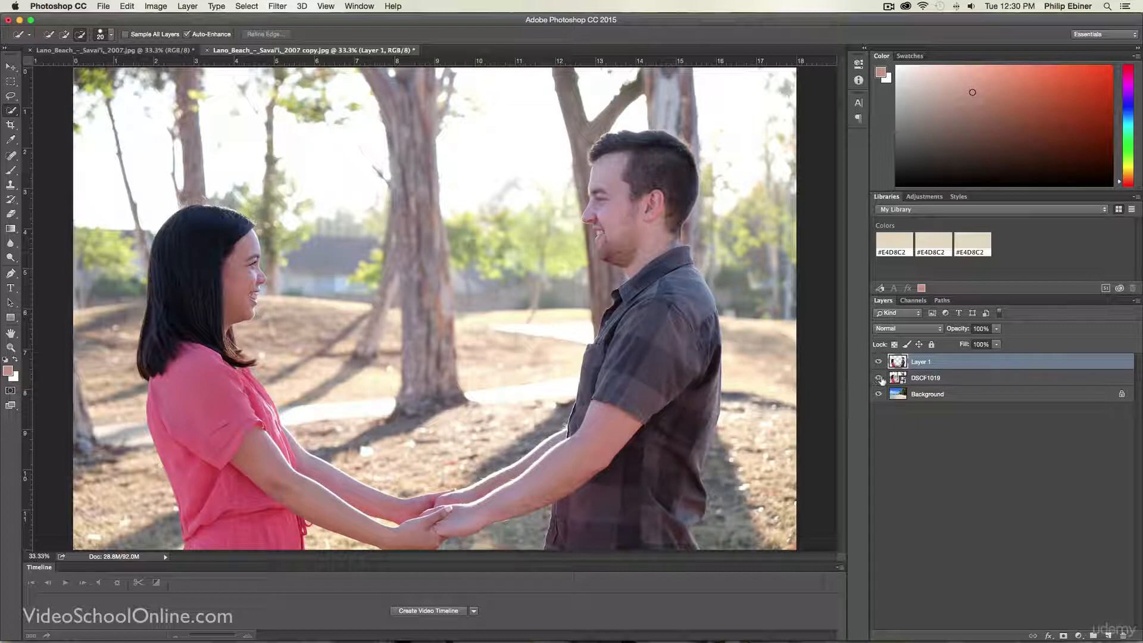
left_click(878, 379)
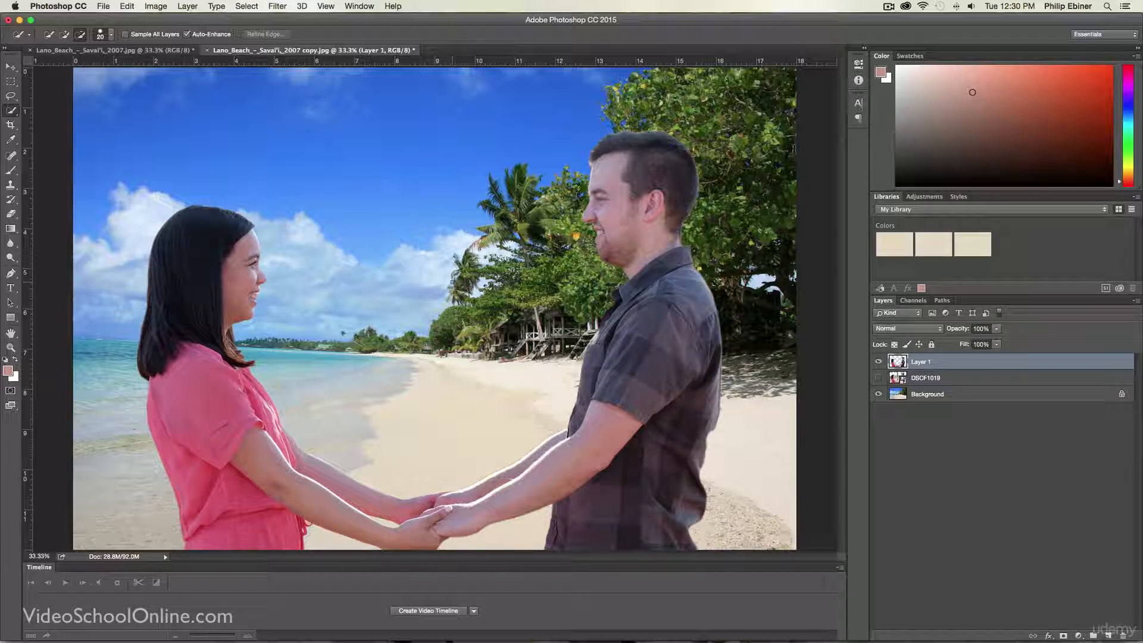
- Scale the cut-out couple to about 82% and place them against the beach photo's bottom edge, using the finished composite as reference
left_click(173, 50)
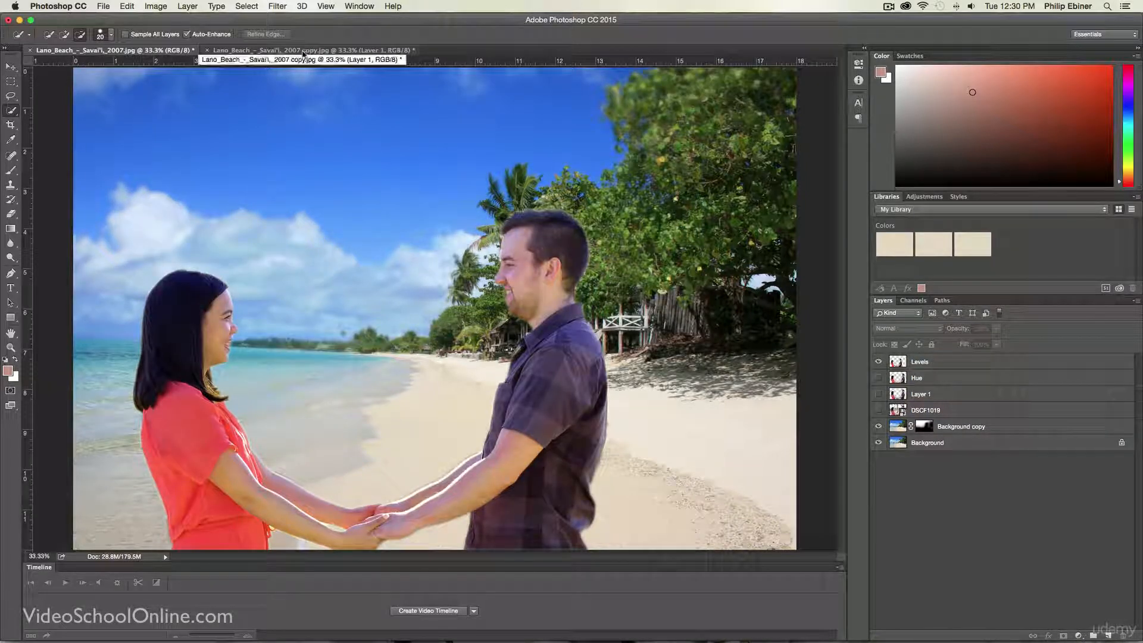
left_click(303, 51)
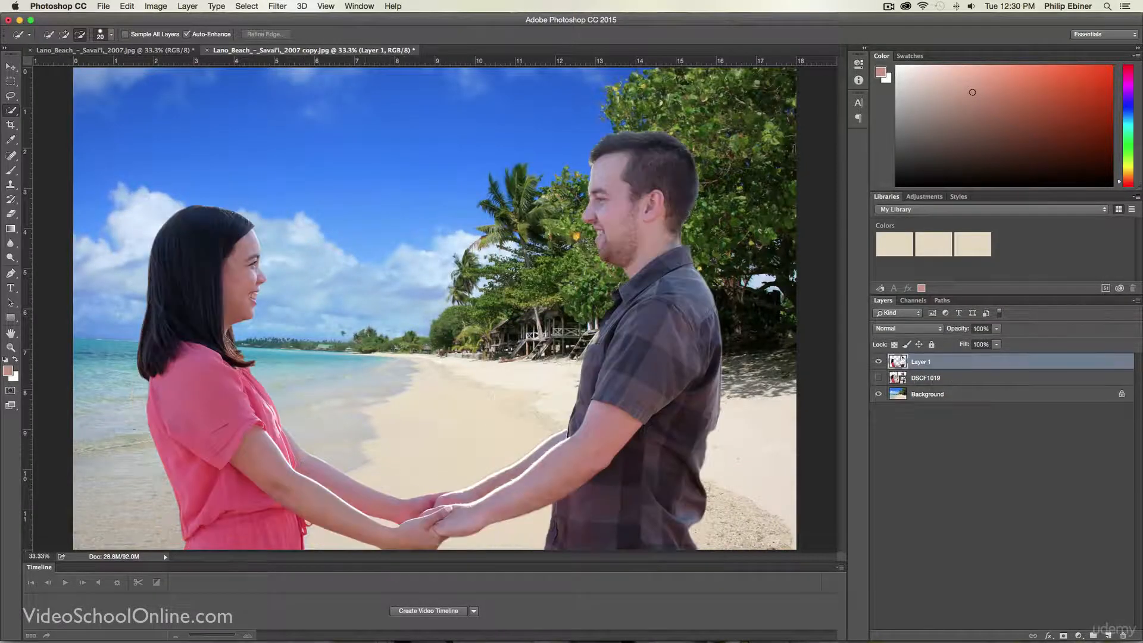
key("v")
left_click_drag(724, 126, 615, 206)
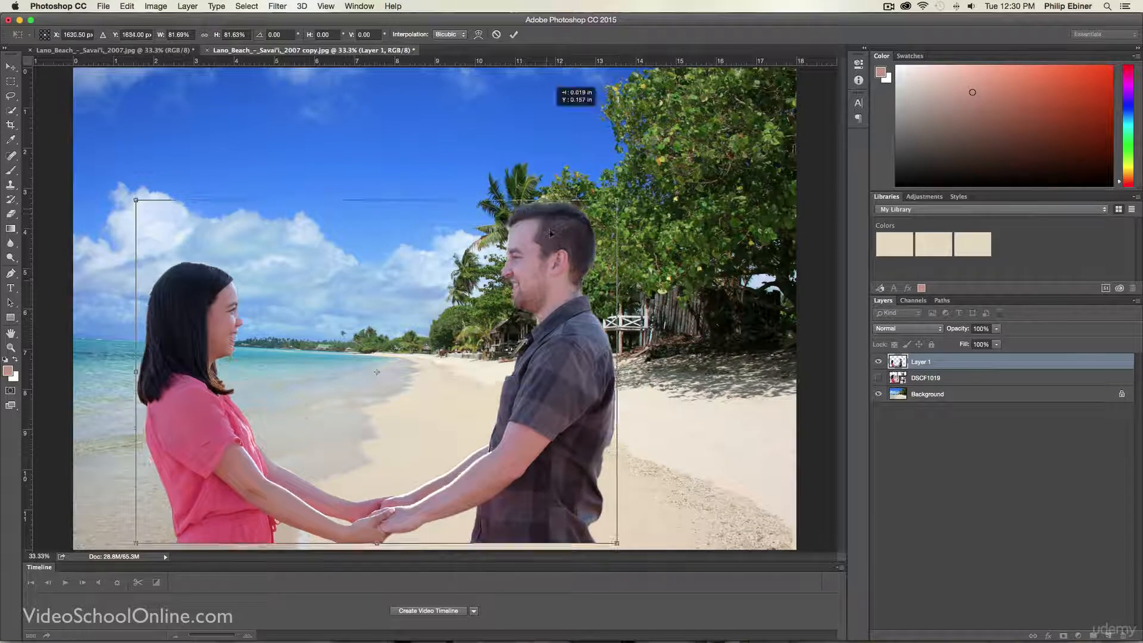
left_click_drag(469, 508, 472, 439)
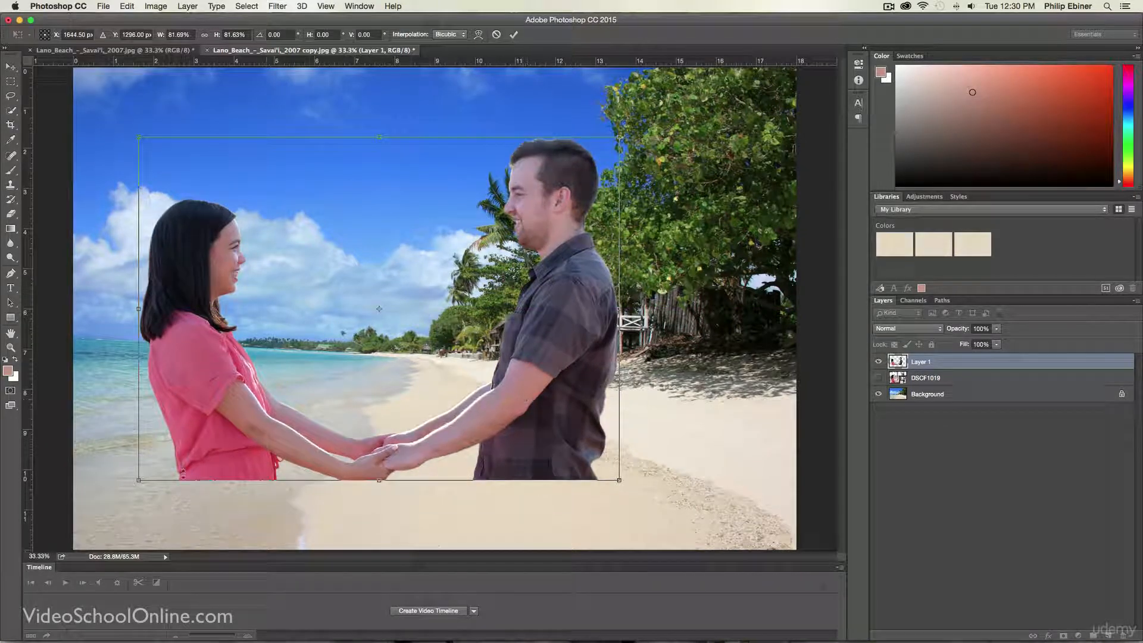
left_click_drag(552, 295, 546, 364)
key("Return")
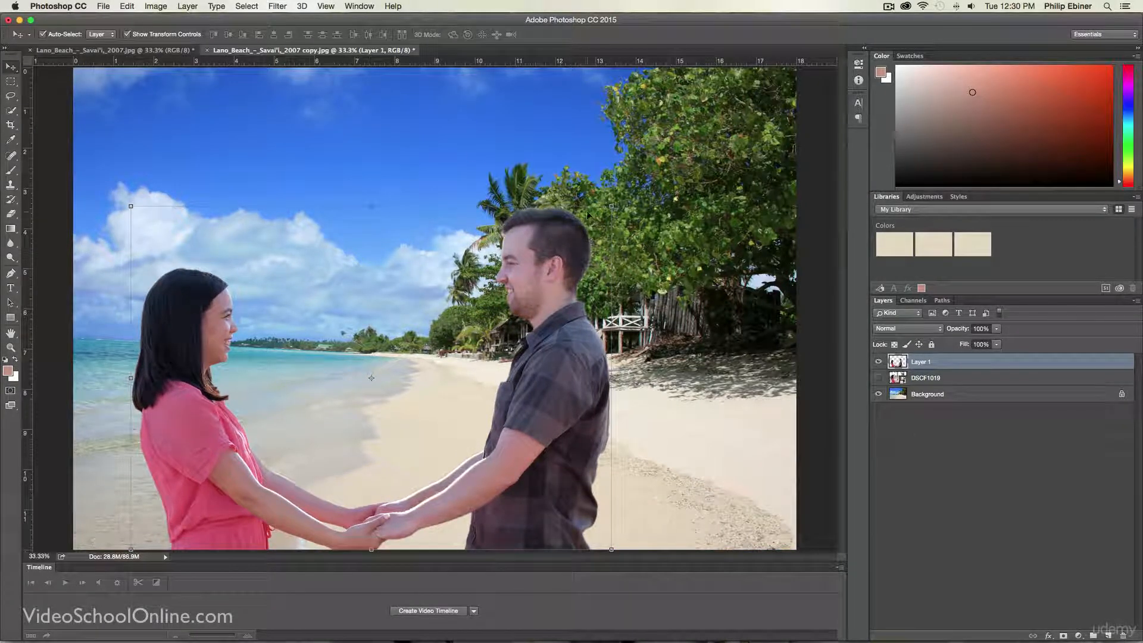
- Duplicate Layer 1 under the name "Hue" and hide the original Layer 1
right_click(926, 362)
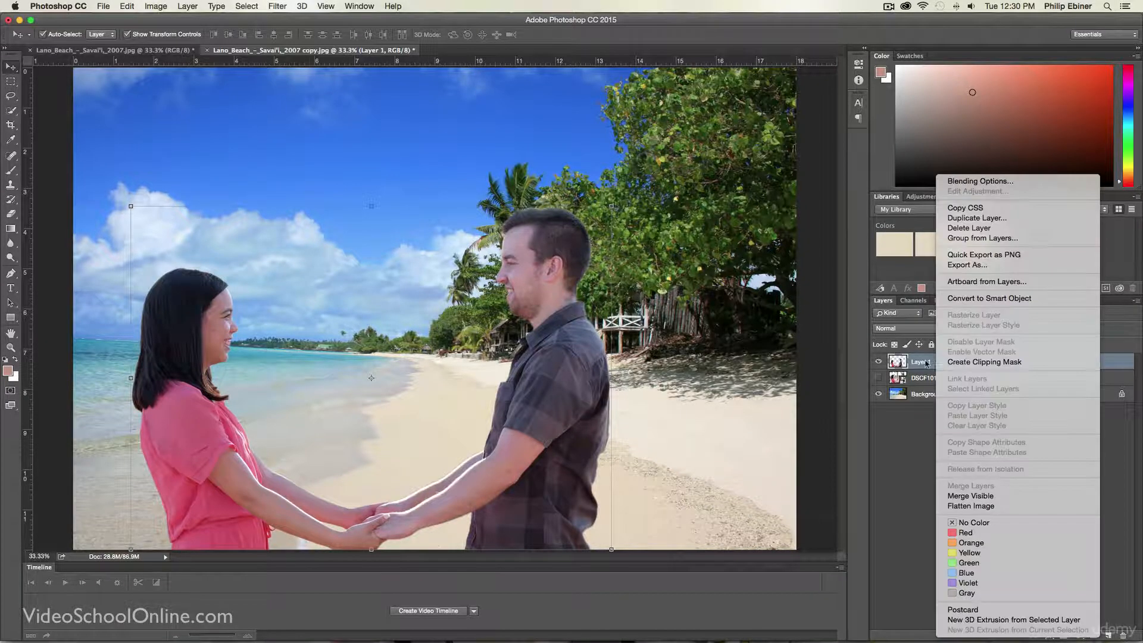
left_click(926, 362)
left_click_drag(921, 364, 1108, 635)
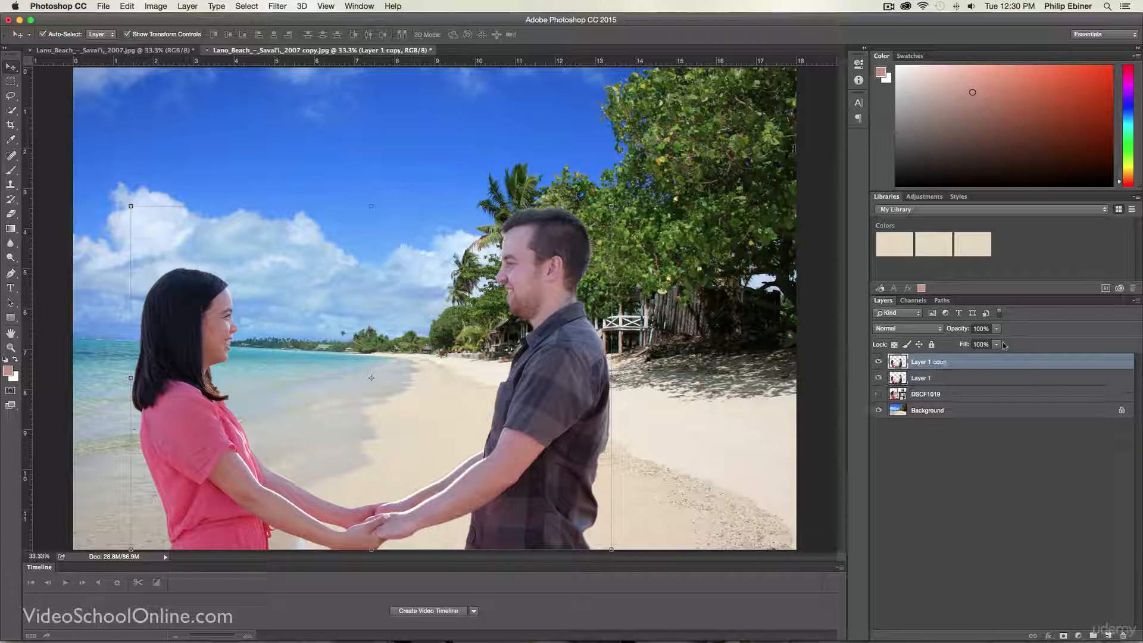
double_click(926, 361)
type("Hue")
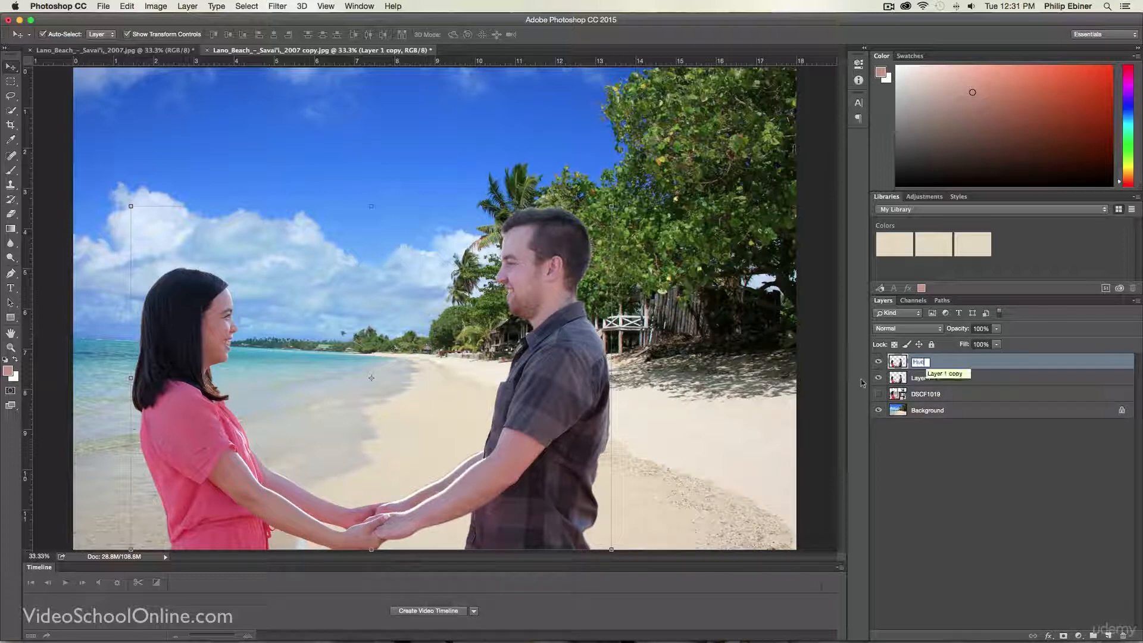
key("Return")
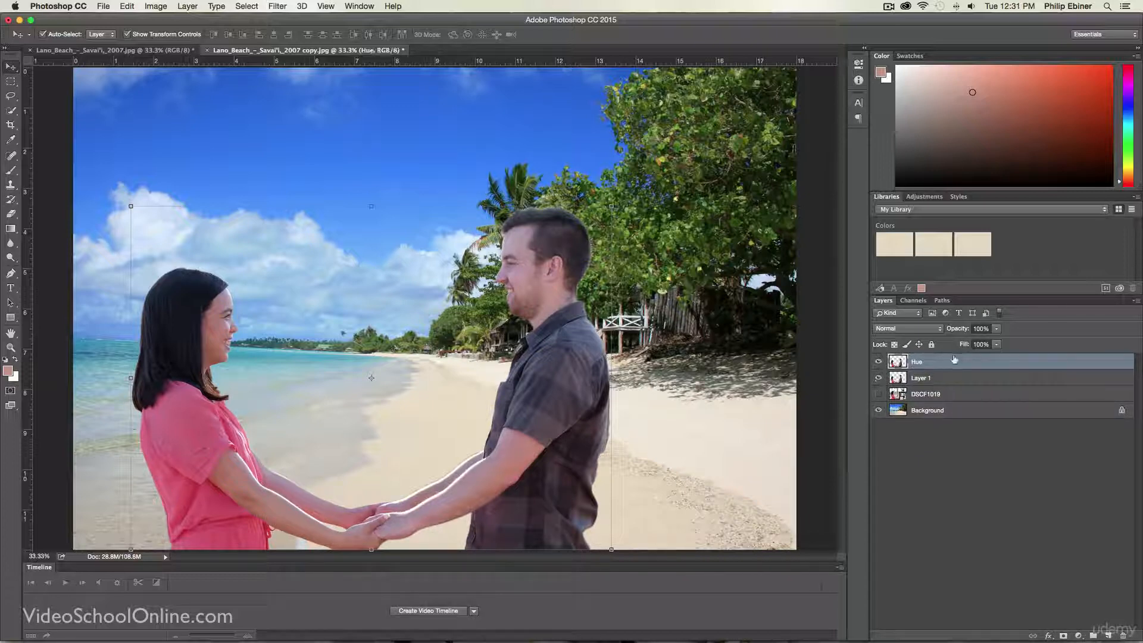
left_click(878, 377)
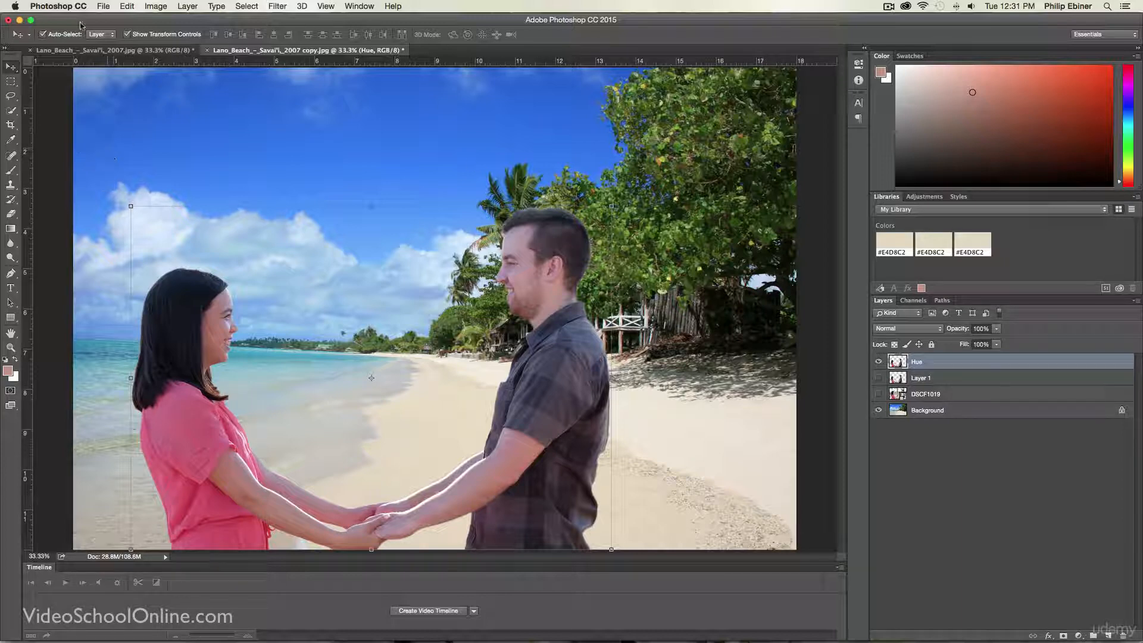
- Apply a Hue/Saturation adjustment to the Hue layer with the hue shifted to about +19, comparing the preview before accepting
left_click(151, 5)
mouse_move(161, 36)
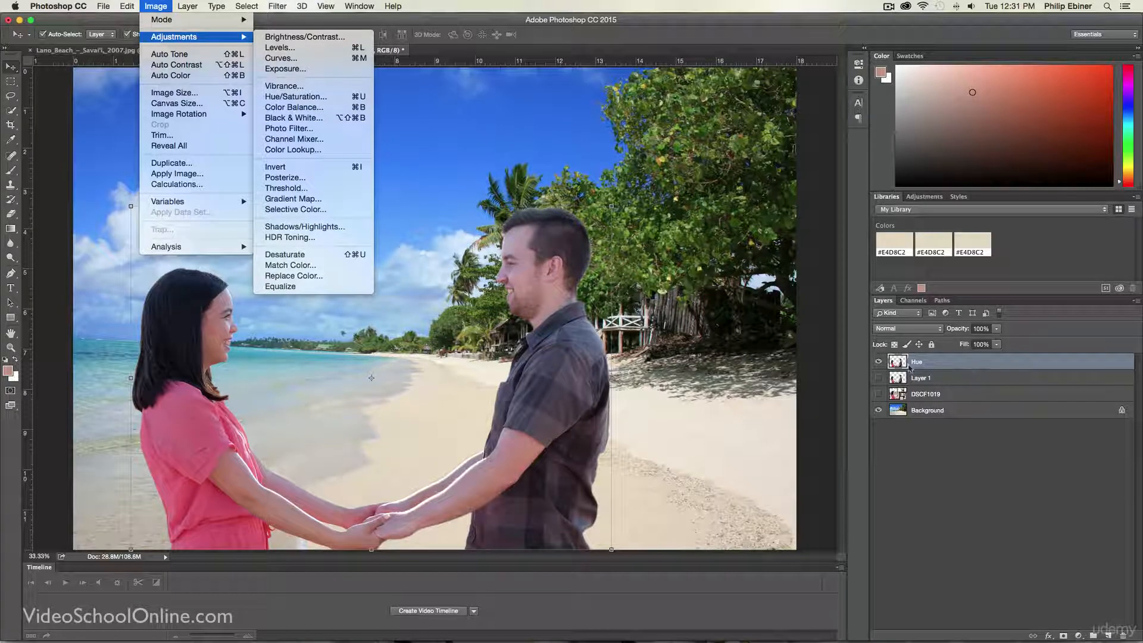
left_click(296, 96)
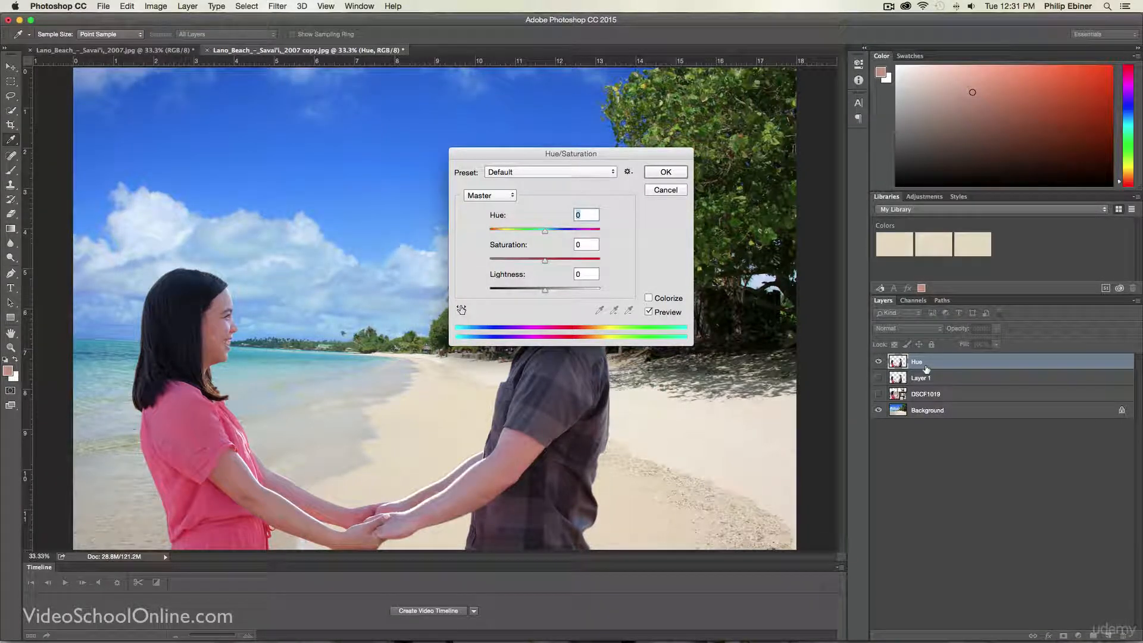
left_click_drag(621, 156, 806, 100)
mouse_move(732, 175)
left_mouse_down()
mouse_move(719, 176)
mouse_move(745, 176)
mouse_move(710, 176)
mouse_move(738, 175)
left_mouse_up()
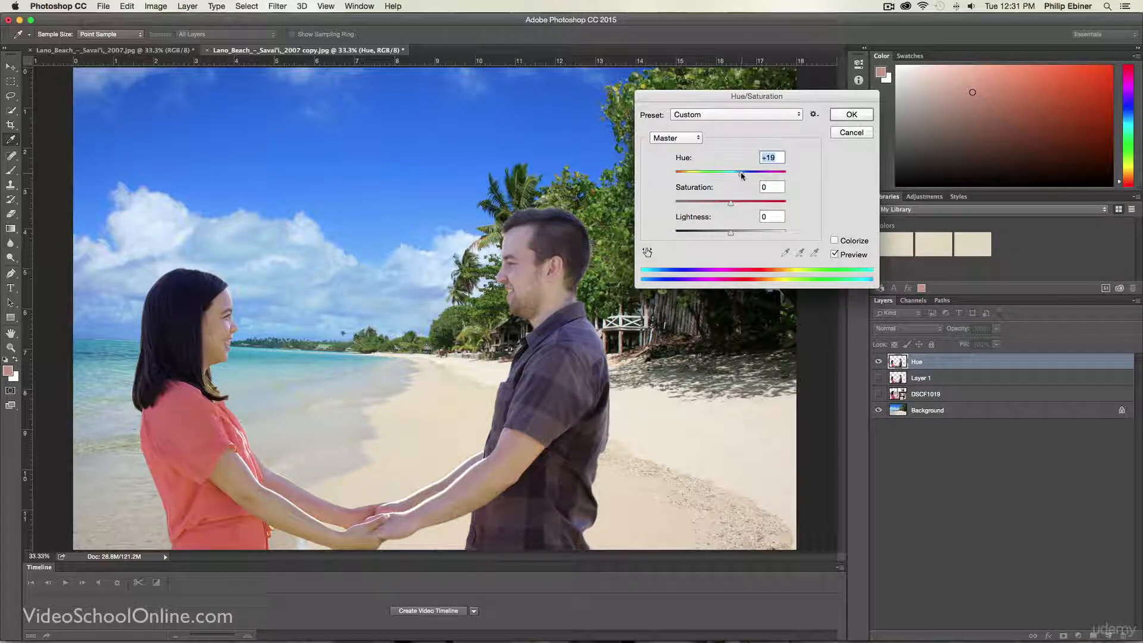
left_click_drag(741, 175, 740, 176)
left_click(834, 254)
left_click(836, 255)
left_click(835, 255)
left_click(851, 114)
key("v")
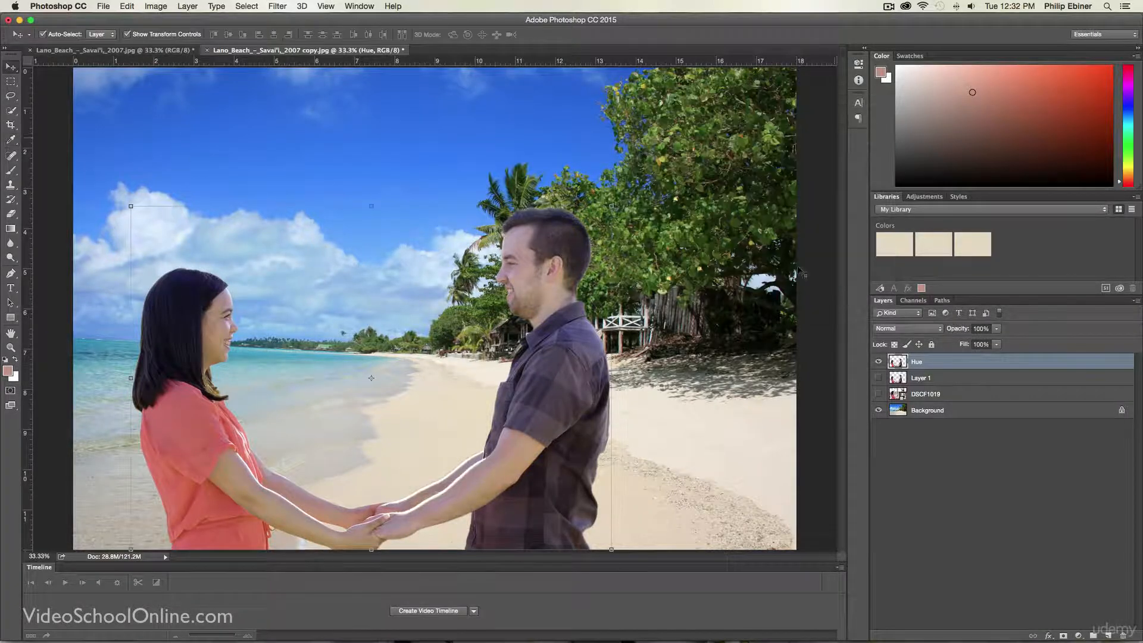
- Duplicate the Hue layer, hide the original, and rename the copy "Levels"
right_click(917, 364)
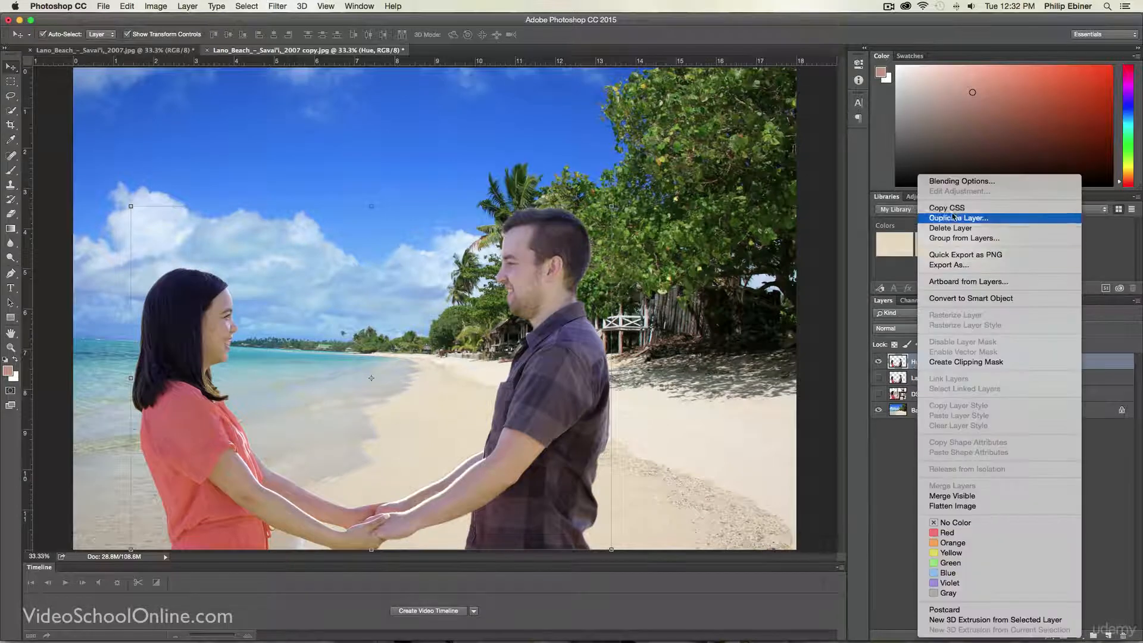
left_click(918, 362)
double_click(918, 361)
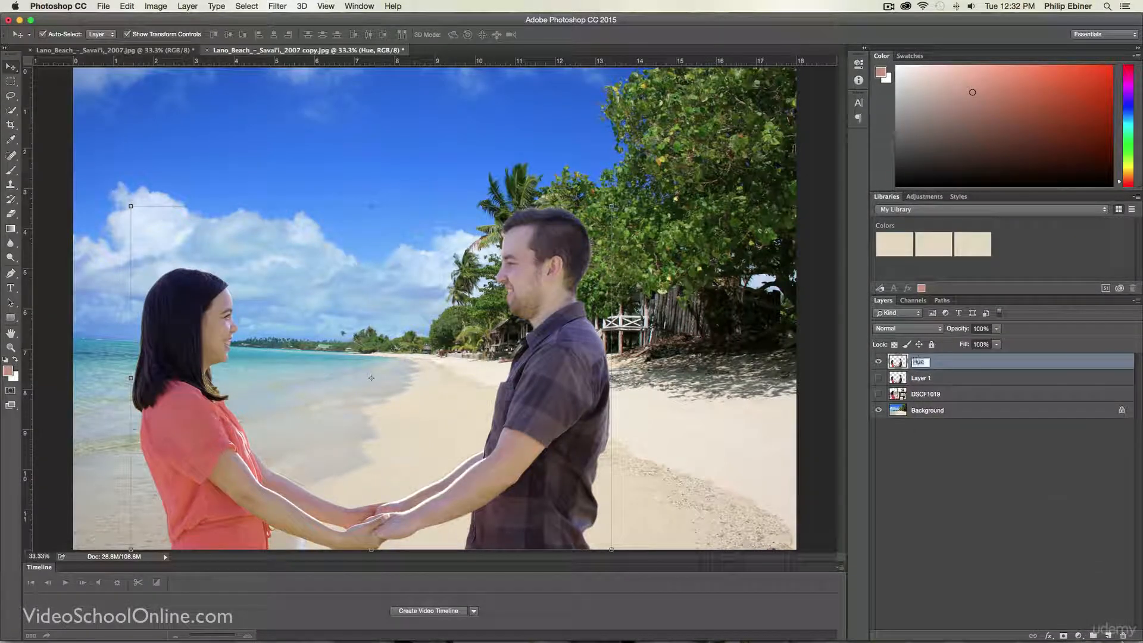
left_click(943, 362)
key("super+j")
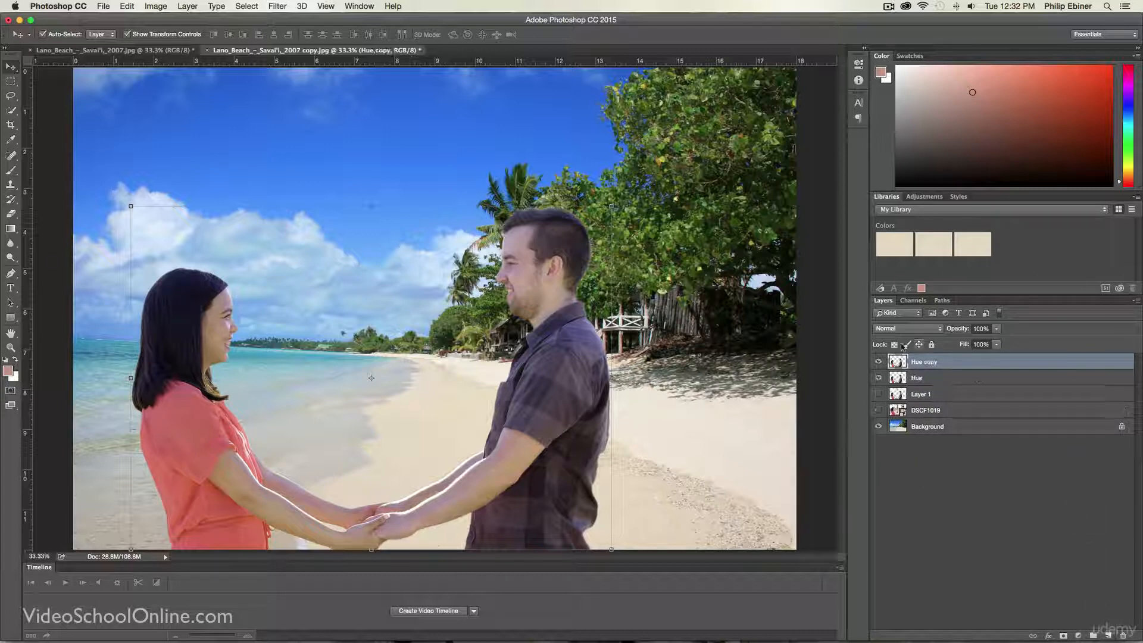
left_click(878, 379)
double_click(925, 361)
type("Levels")
key("Return")
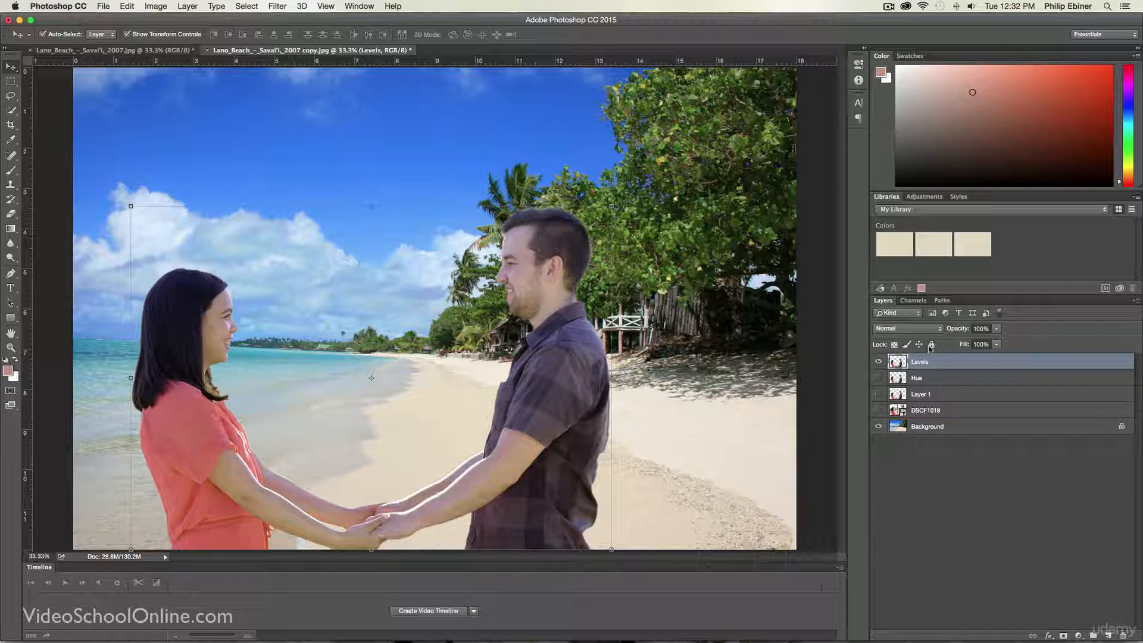
- Apply a Levels adjustment to the Levels layer, moving the highlight and shadow input levels inward for more contrast
left_click(147, 6)
mouse_move(172, 38)
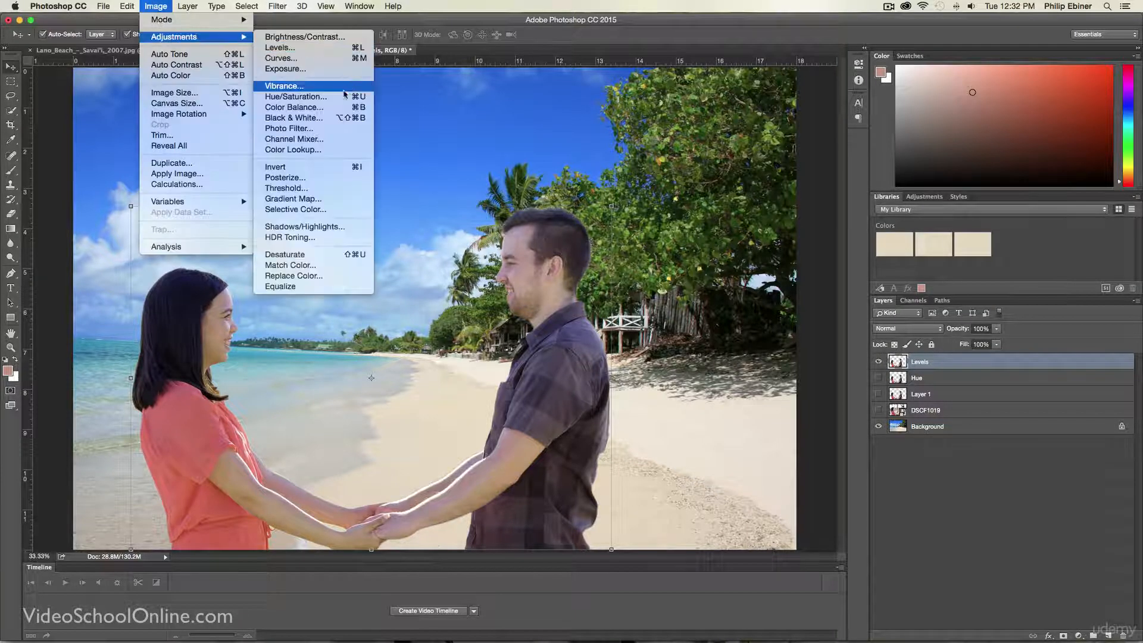
left_click(300, 47)
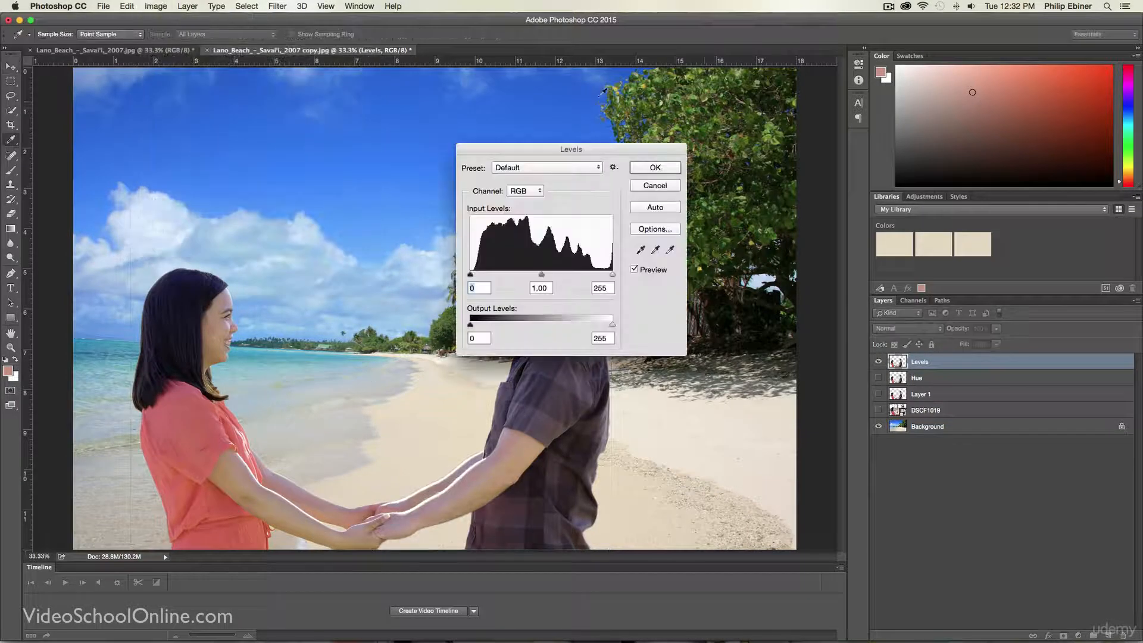
left_click_drag(579, 148, 777, 192)
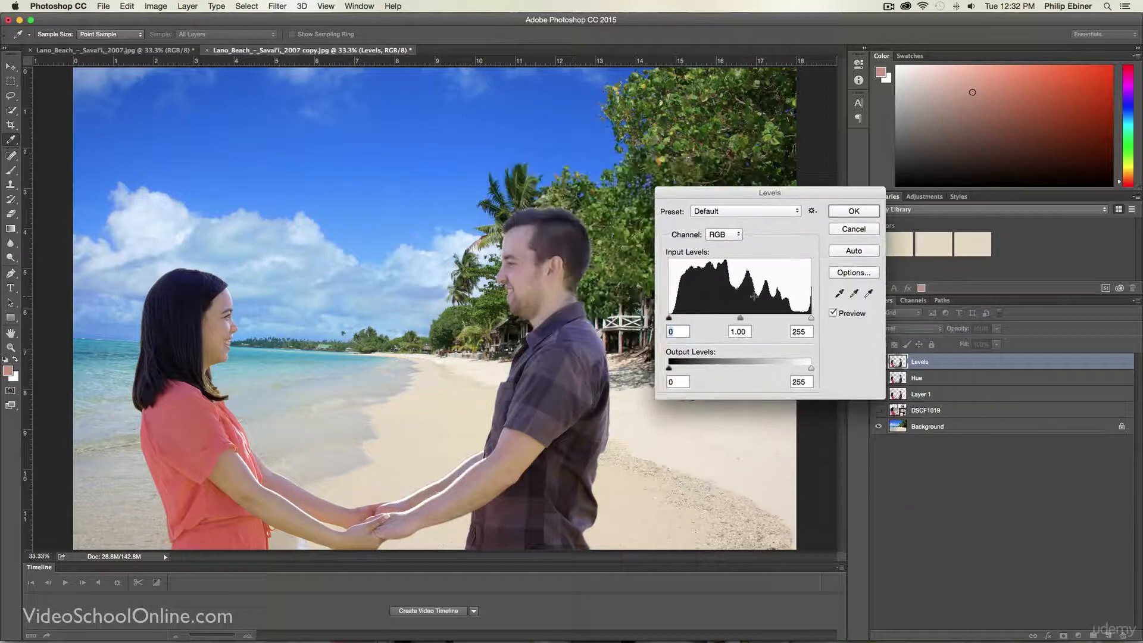
left_click_drag(811, 320, 795, 319)
left_click_drag(670, 318, 731, 319)
left_click(863, 213)
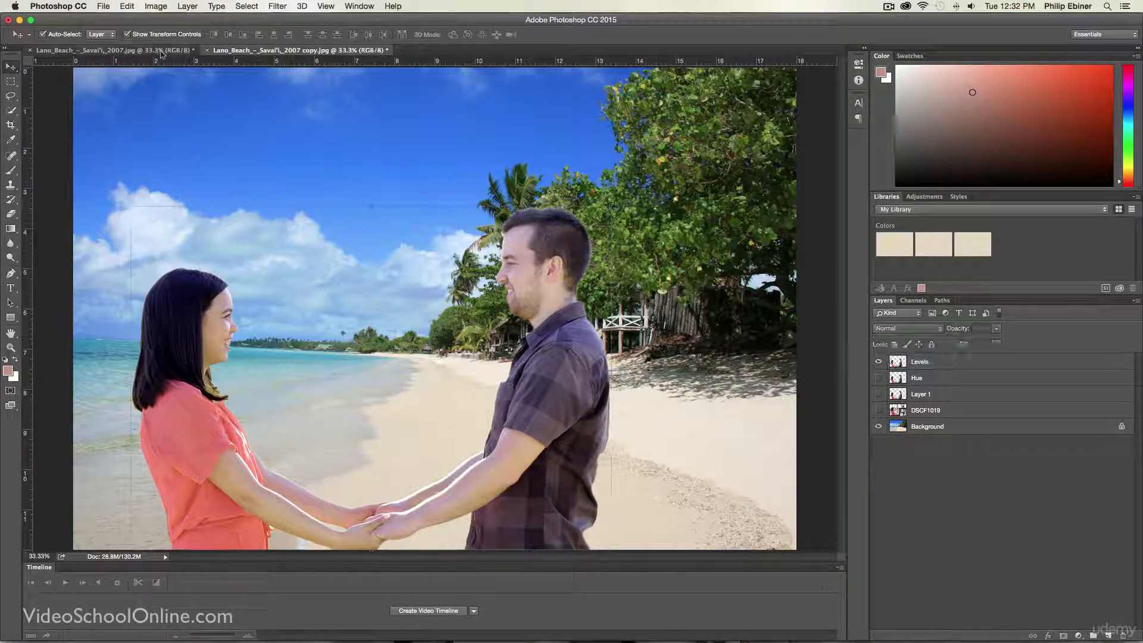
- Compare the result with the finished composite and with the Levels layer switched off and on
left_click(190, 48)
left_click(313, 51)
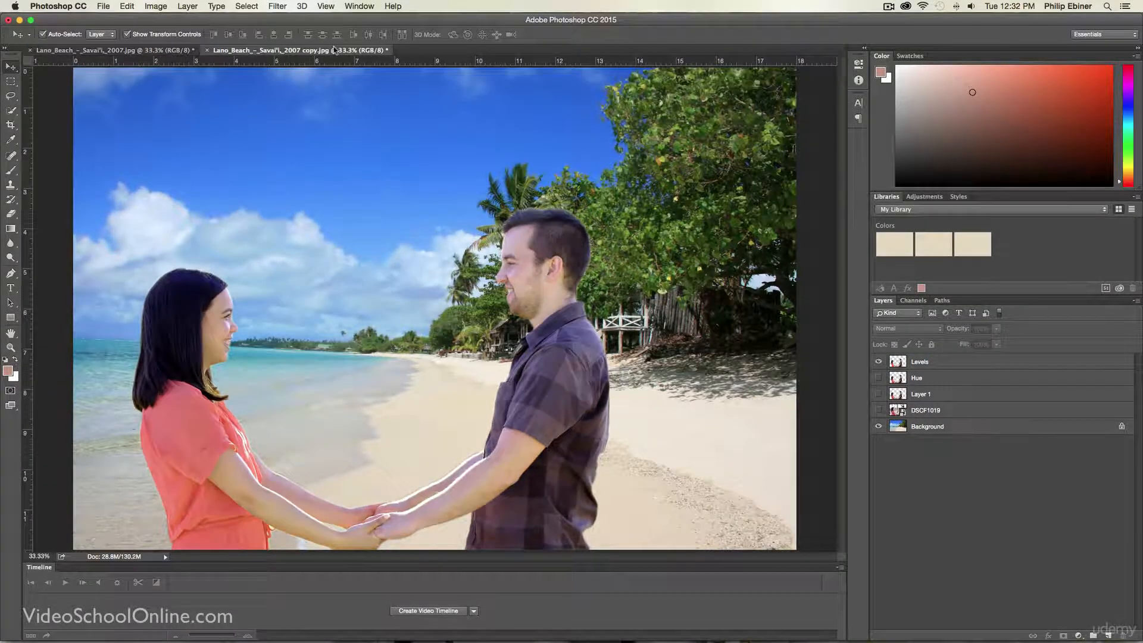
left_click(878, 361)
left_click(878, 361)
- Raise the saturation of the Levels layer to +21 with a Hue/Saturation adjustment, then deselect the layer
left_click(896, 378)
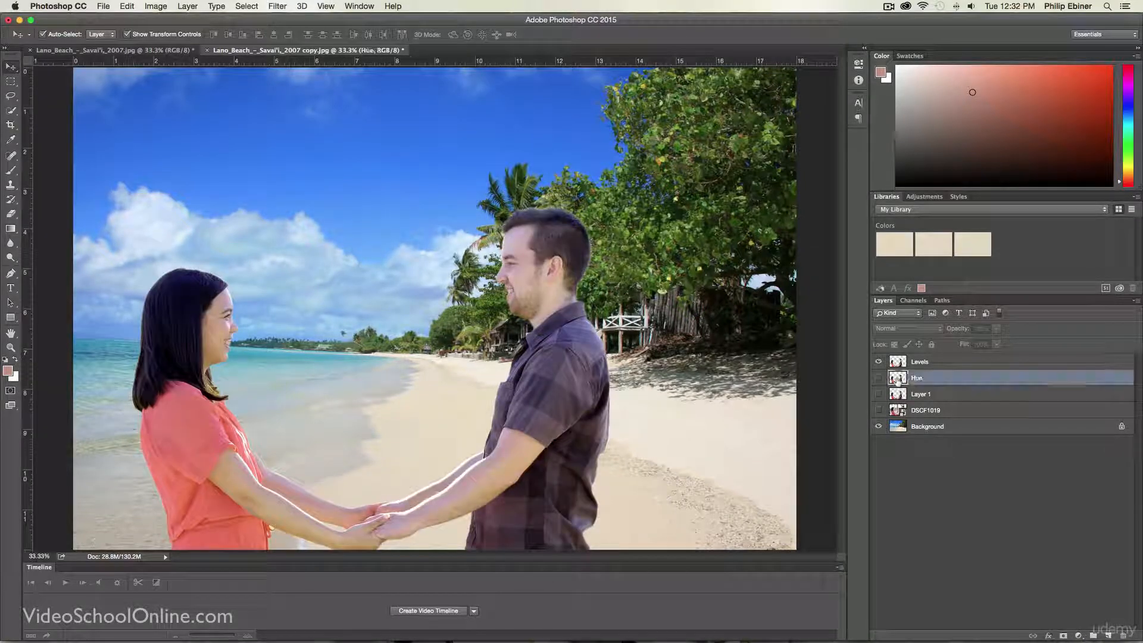
left_click(927, 363)
right_click(927, 364)
left_click(908, 368)
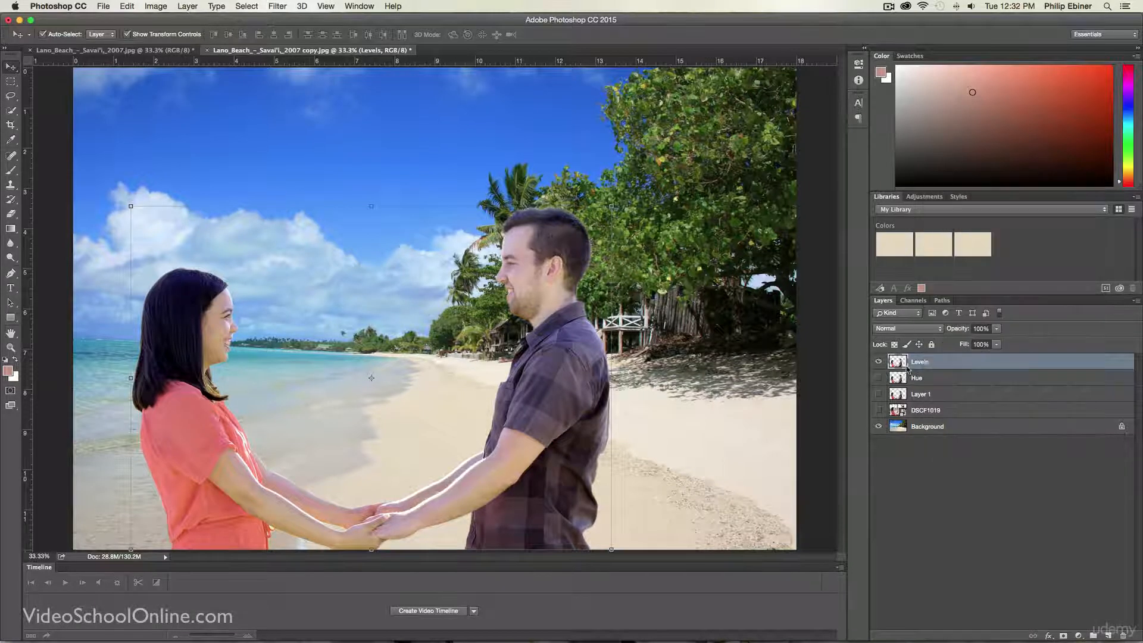
left_click(156, 5)
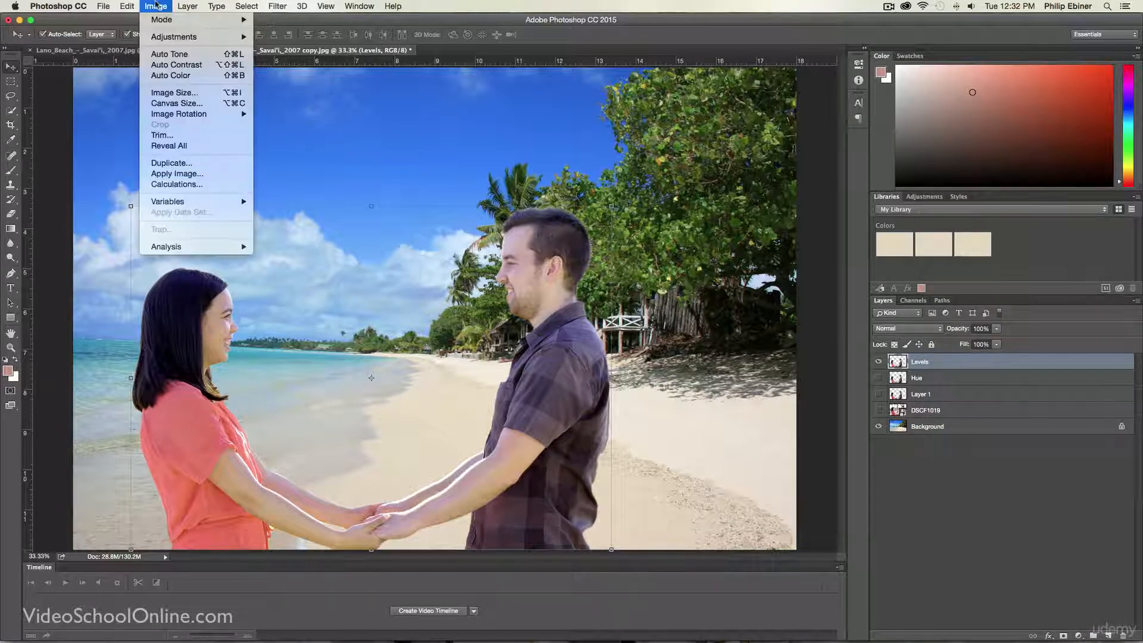
mouse_move(173, 37)
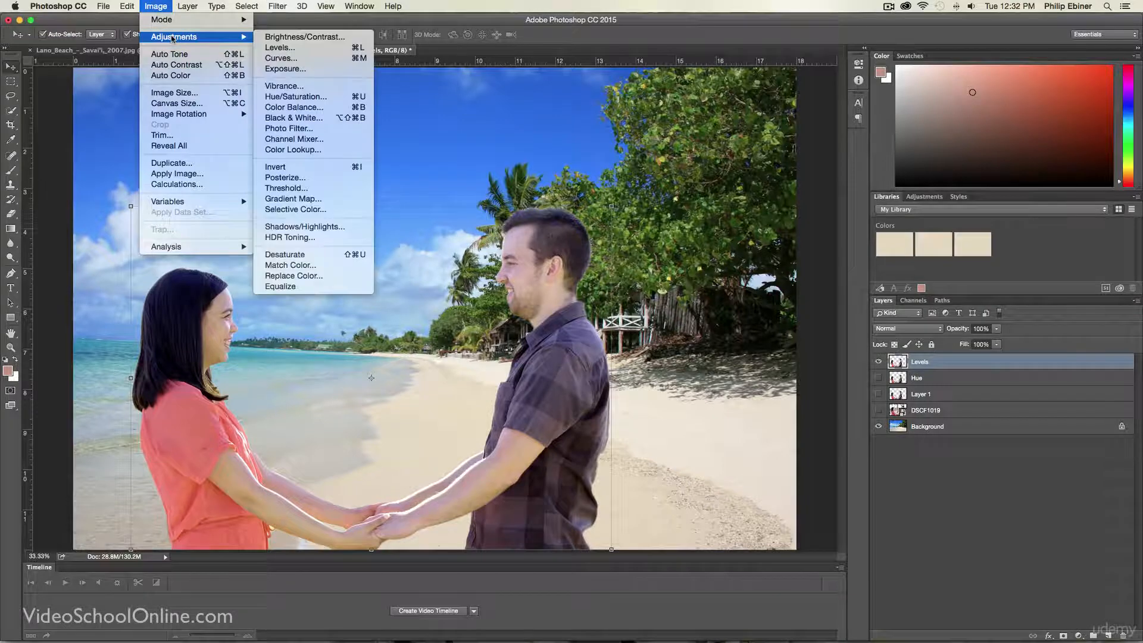
left_click(294, 98)
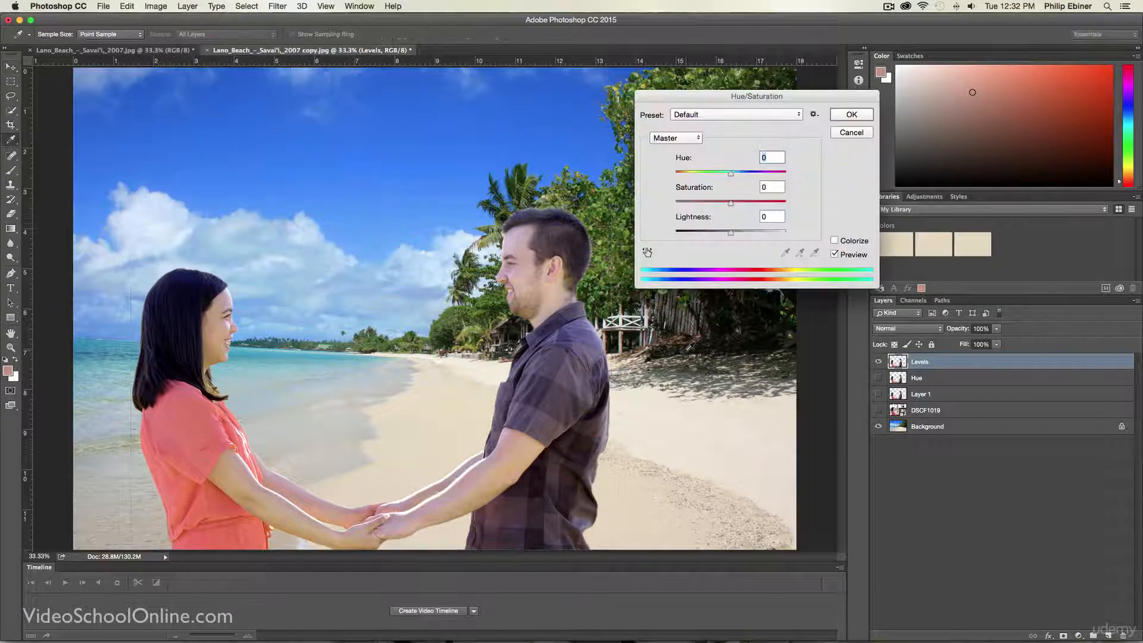
left_click_drag(735, 208, 744, 207)
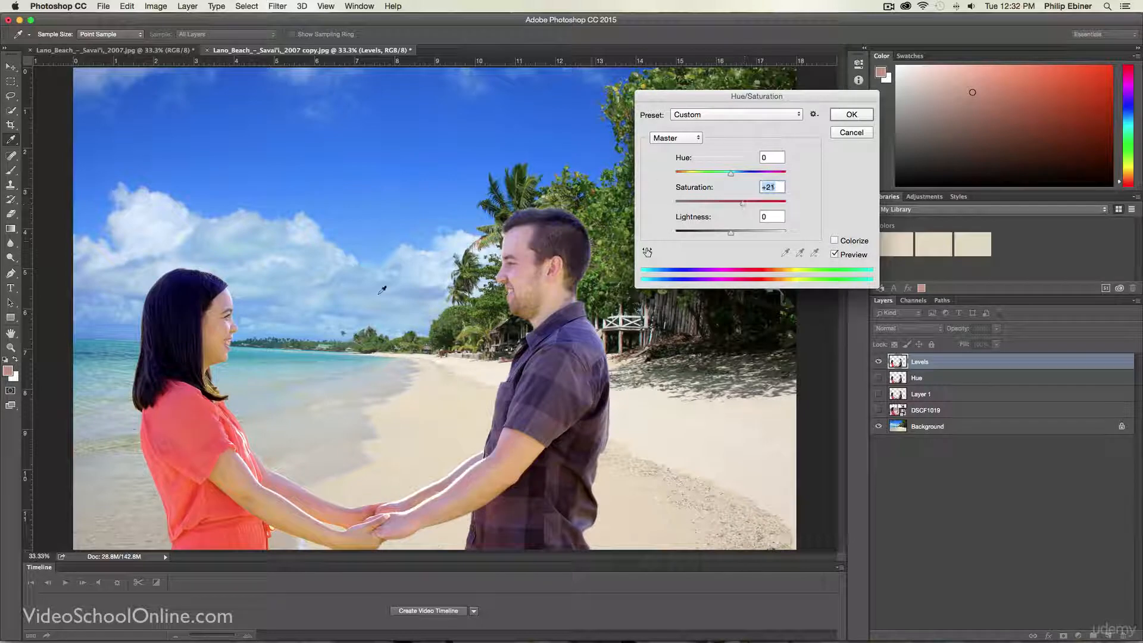
left_click(853, 114)
left_click(984, 499)
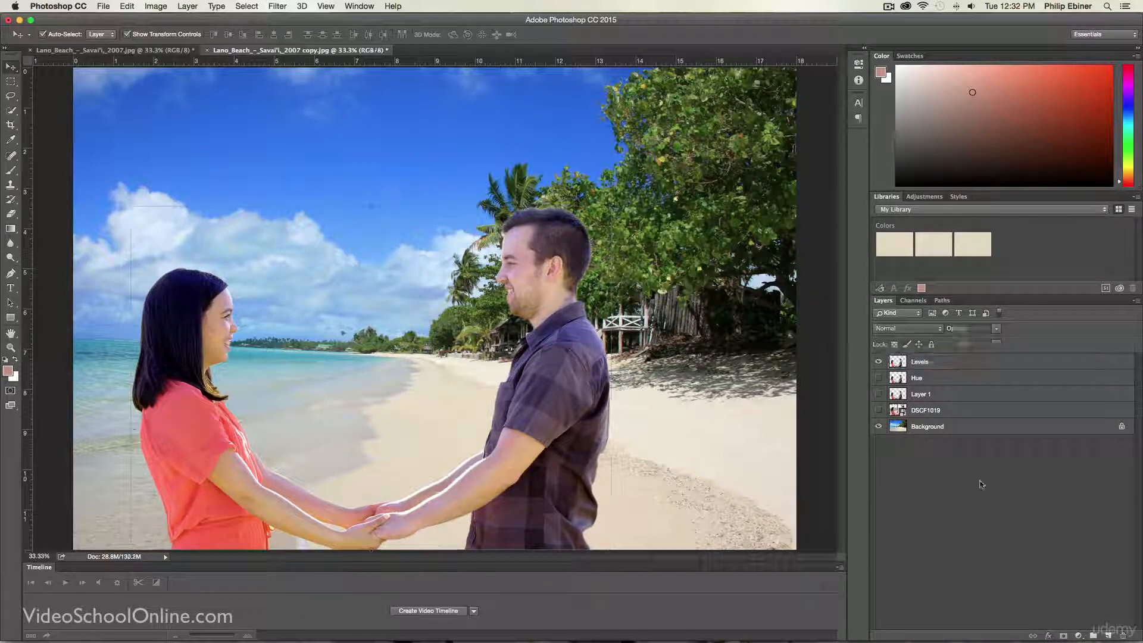
- Check the background blur in the finished composite Lano_Beach_-_Savai'i,_2007.jpg and return to the working copy
left_click(129, 54)
left_click_drag(129, 54, 187, 71)
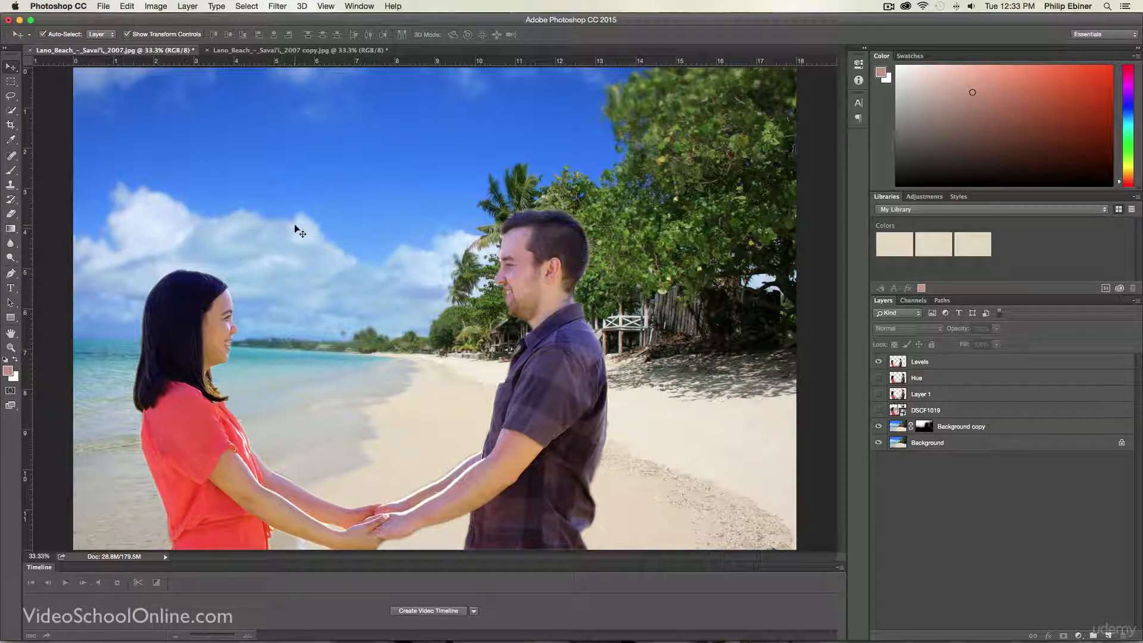
left_click(241, 50)
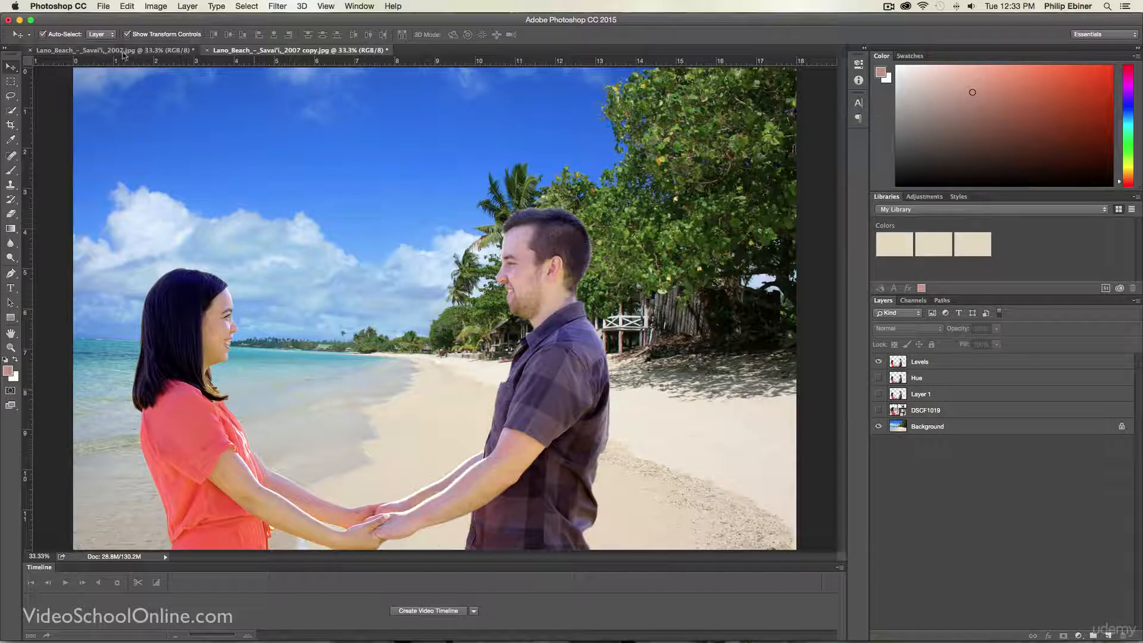
- Unlock the Background layer and duplicate it
left_click(961, 437)
left_click(1122, 427)
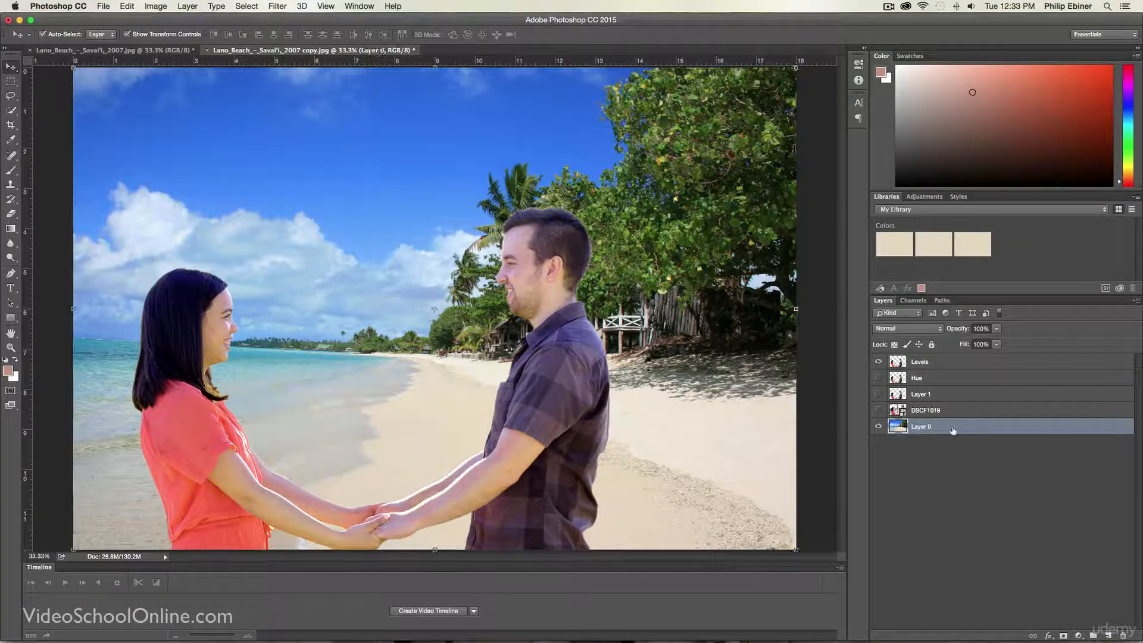
left_click_drag(1119, 427, 1102, 630)
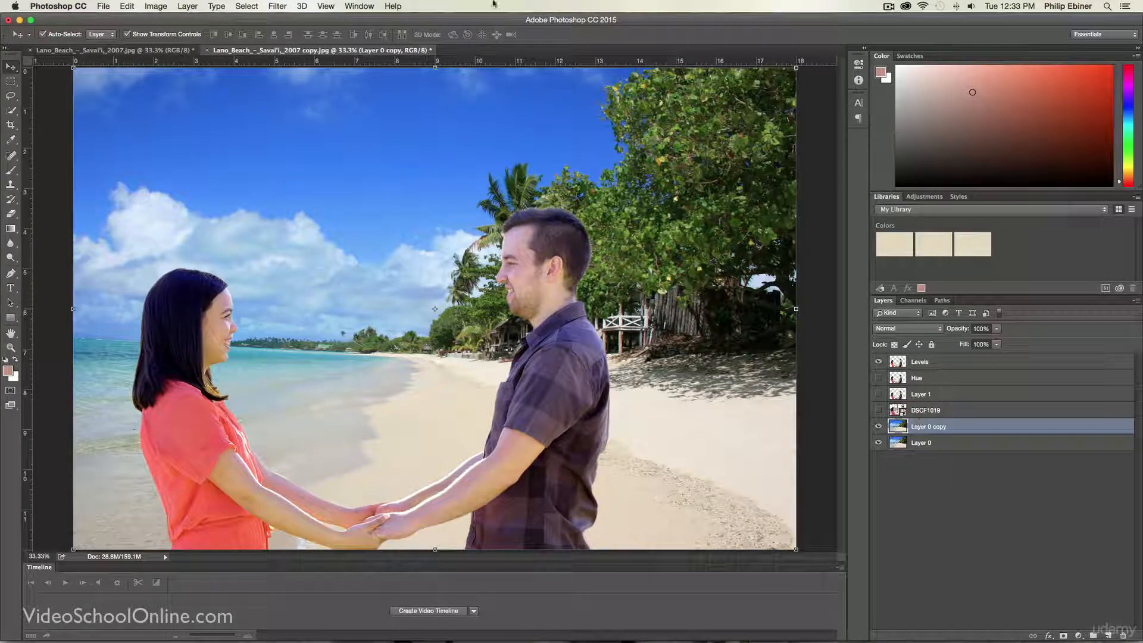
- Apply a Gaussian Blur with a 10.1 px radius to Layer 0 copy and compare it with the layer hidden and shown
left_click(248, 7)
mouse_move(277, 6)
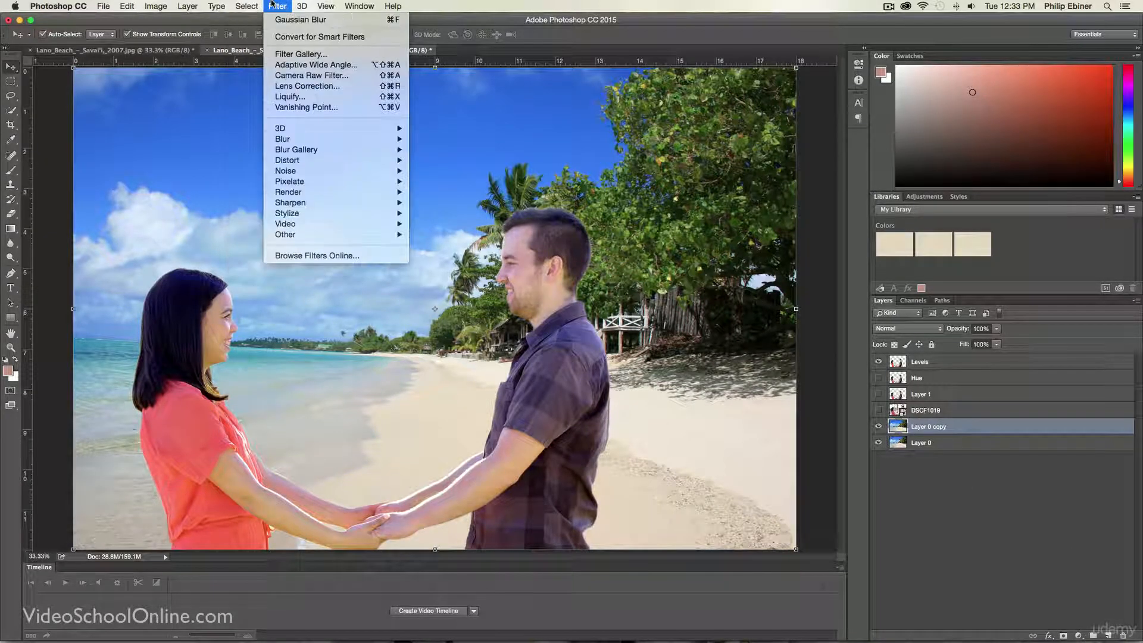
mouse_move(299, 150)
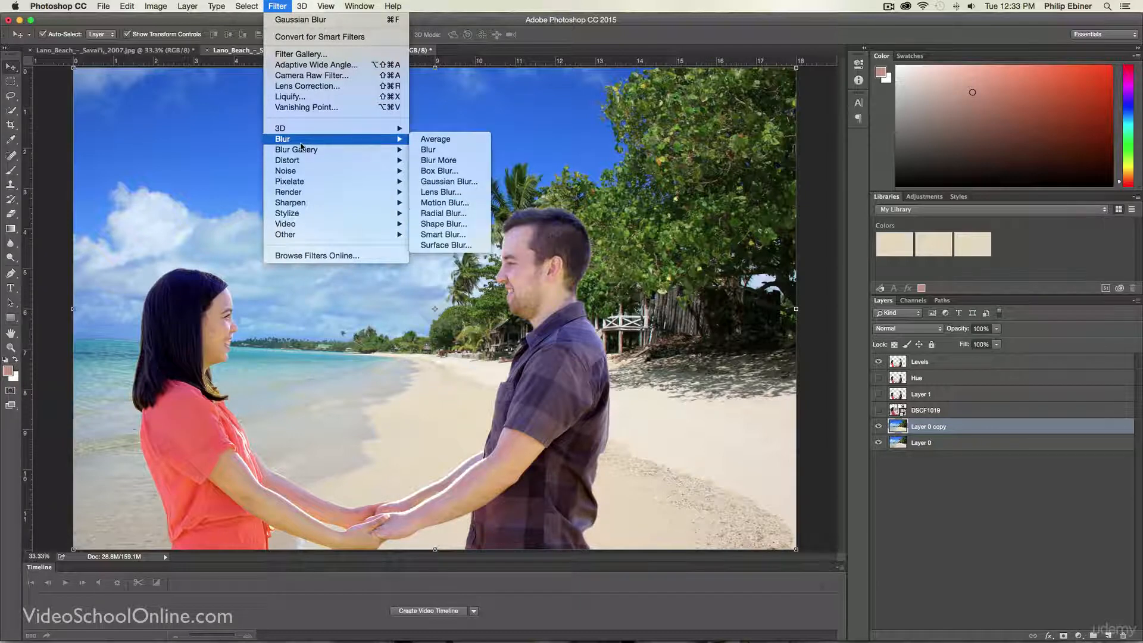
left_click(447, 181)
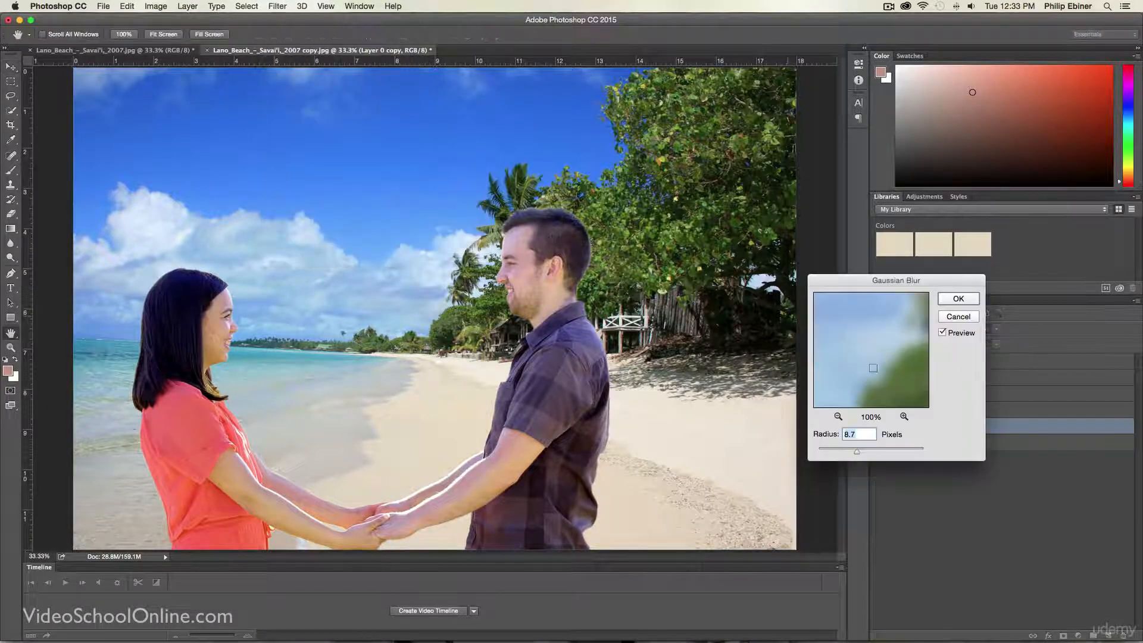
left_click_drag(856, 453, 862, 454)
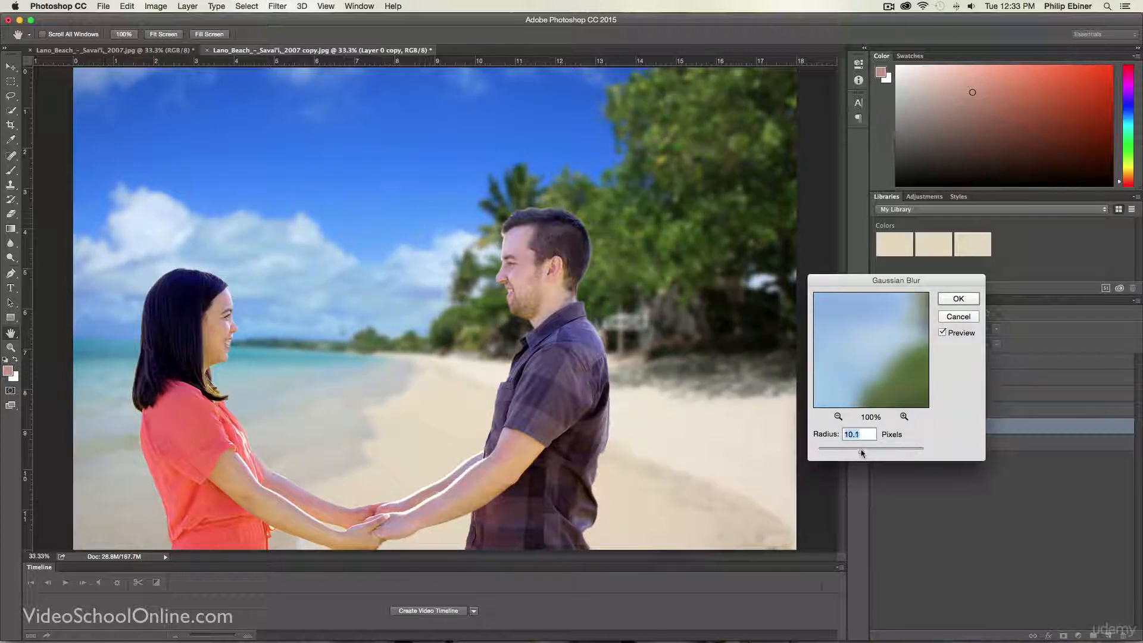
left_click(959, 299)
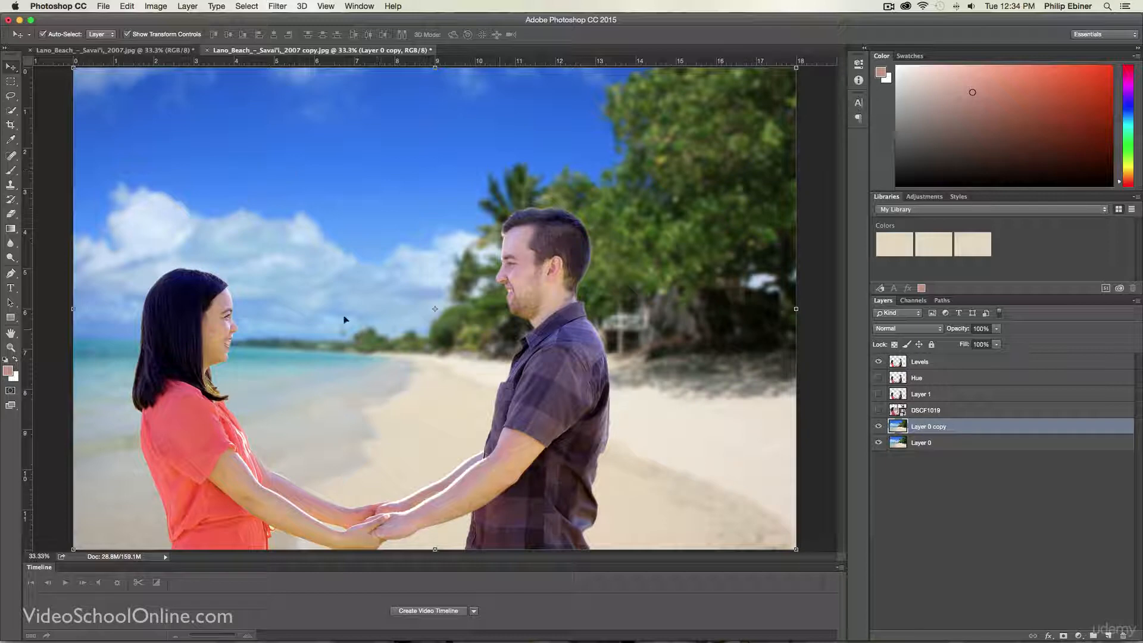
left_click(878, 426)
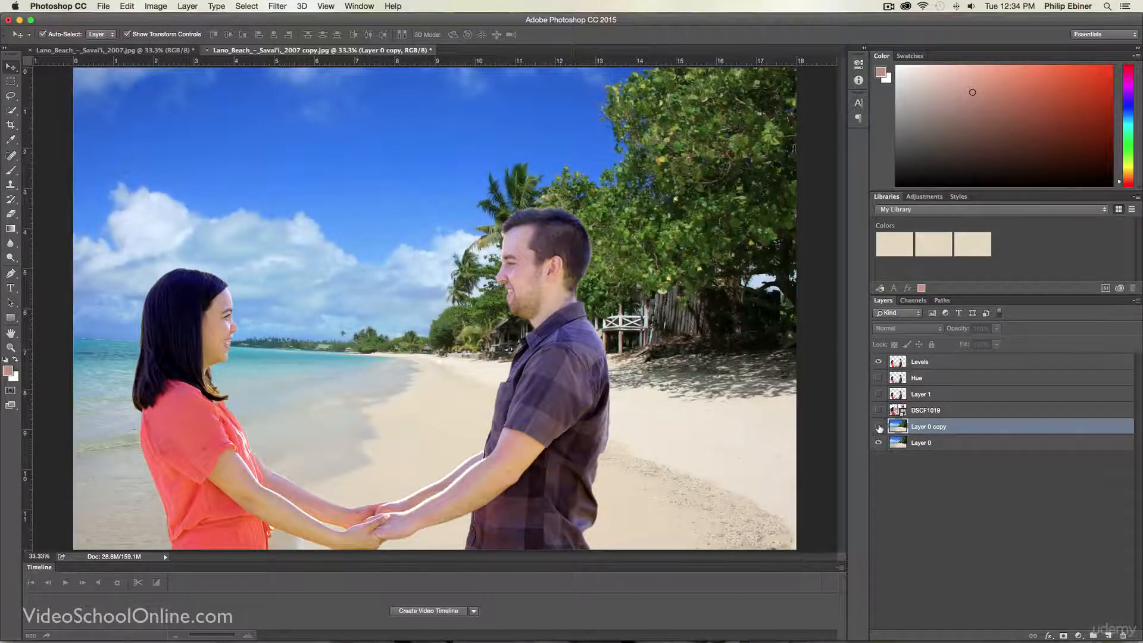
left_click(879, 426)
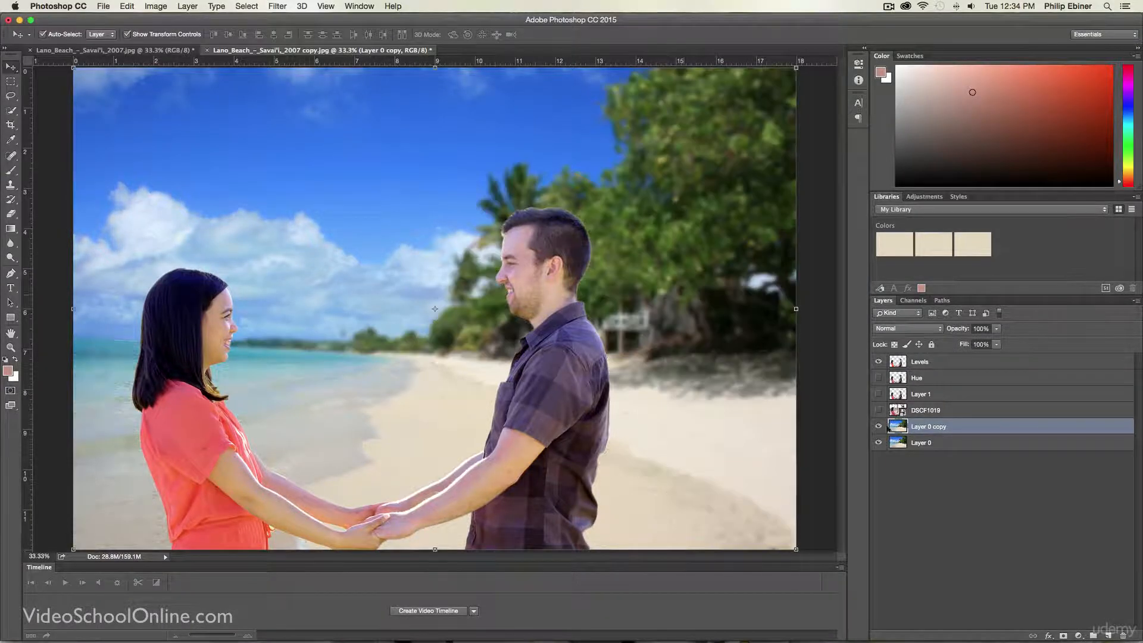
- Add a layer mask to Layer 0 copy and set the Brush tool's size to 348 px
left_click_drag(927, 430, 1065, 637)
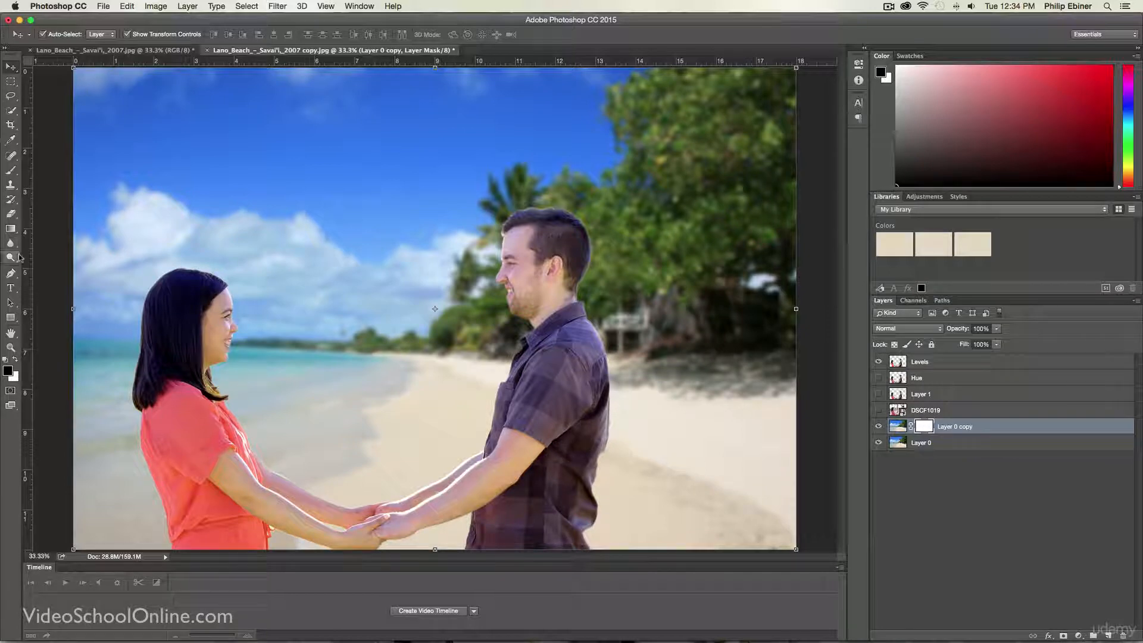
key("b")
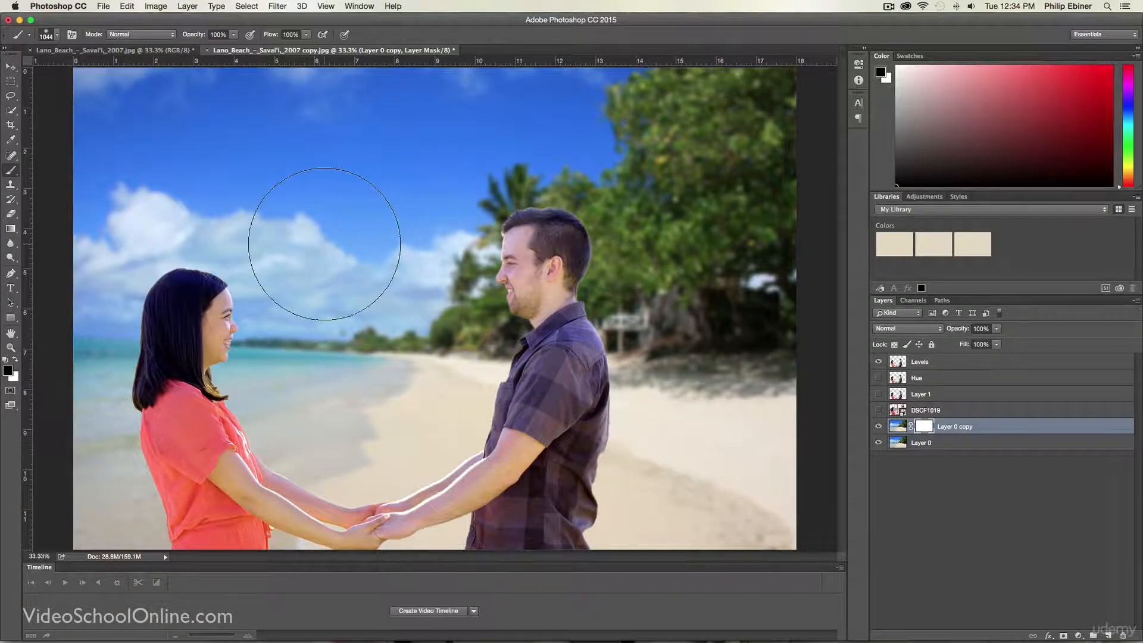
left_click(57, 34)
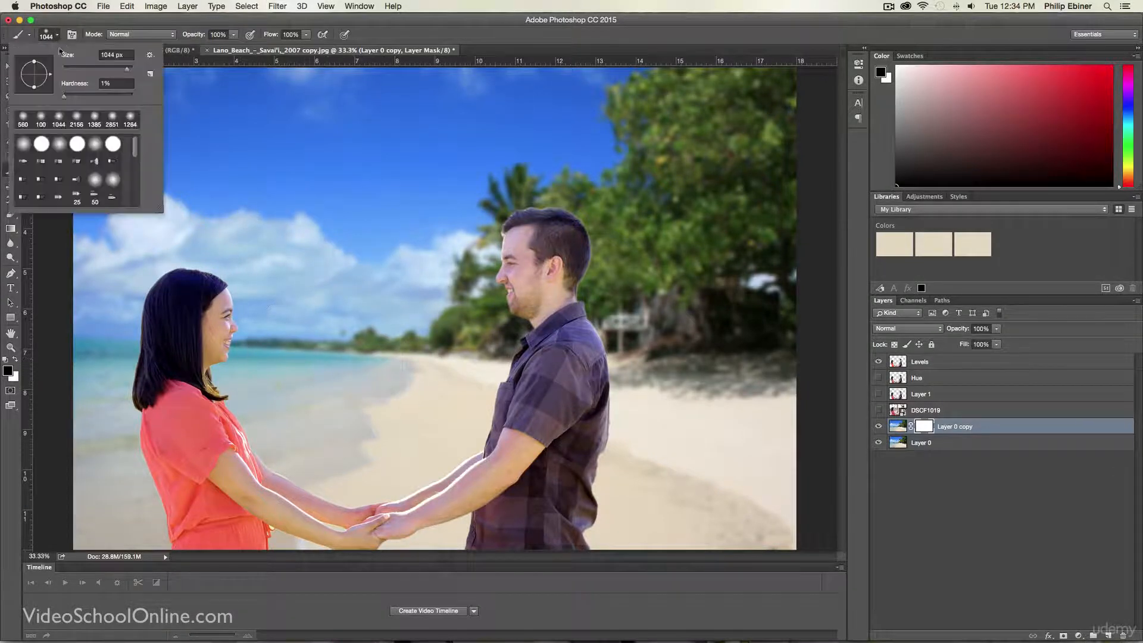
left_click_drag(128, 72, 121, 70)
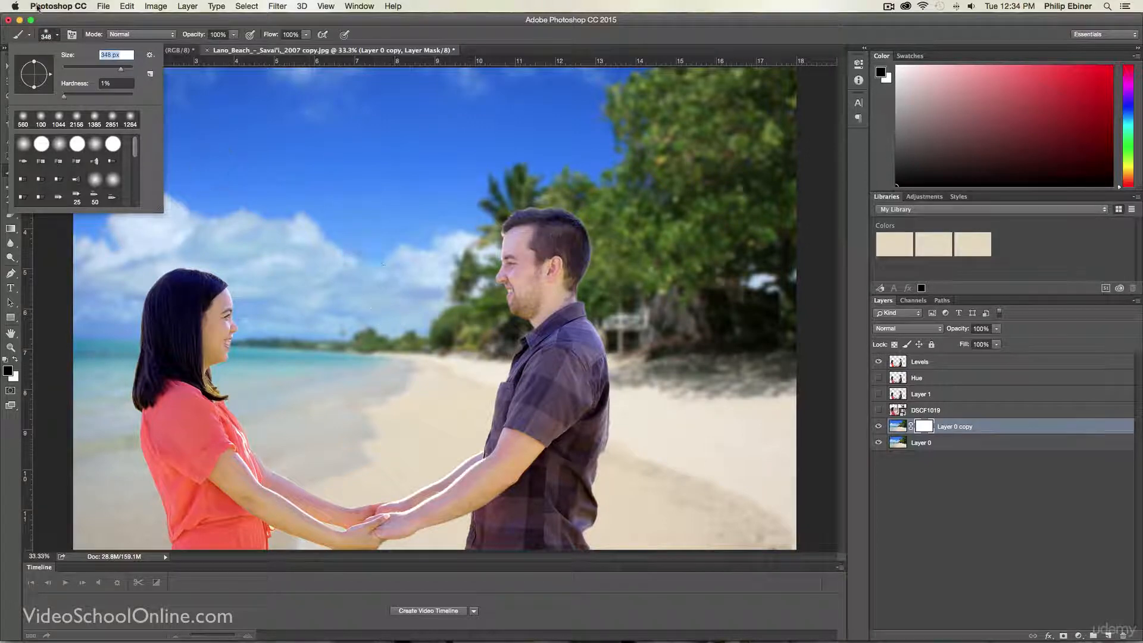
- Enlarge the soft brush to 1400 px, undo a test dab on the mask, and keep black as the foreground color
left_click(128, 71)
left_click(371, 305)
key("ctrl+z")
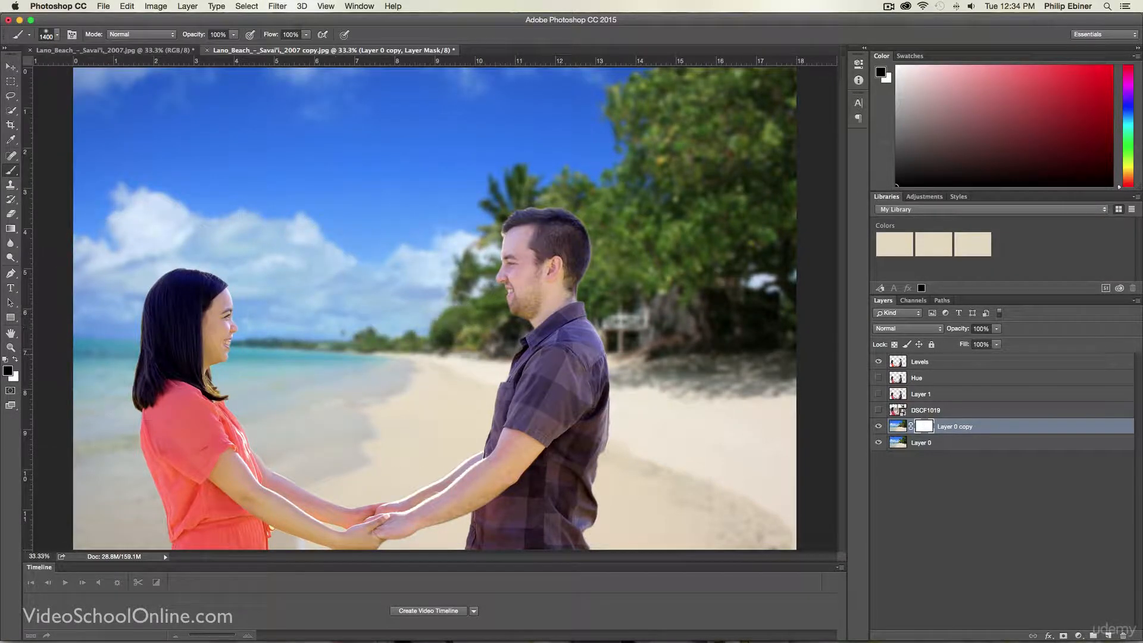
left_click(8, 370)
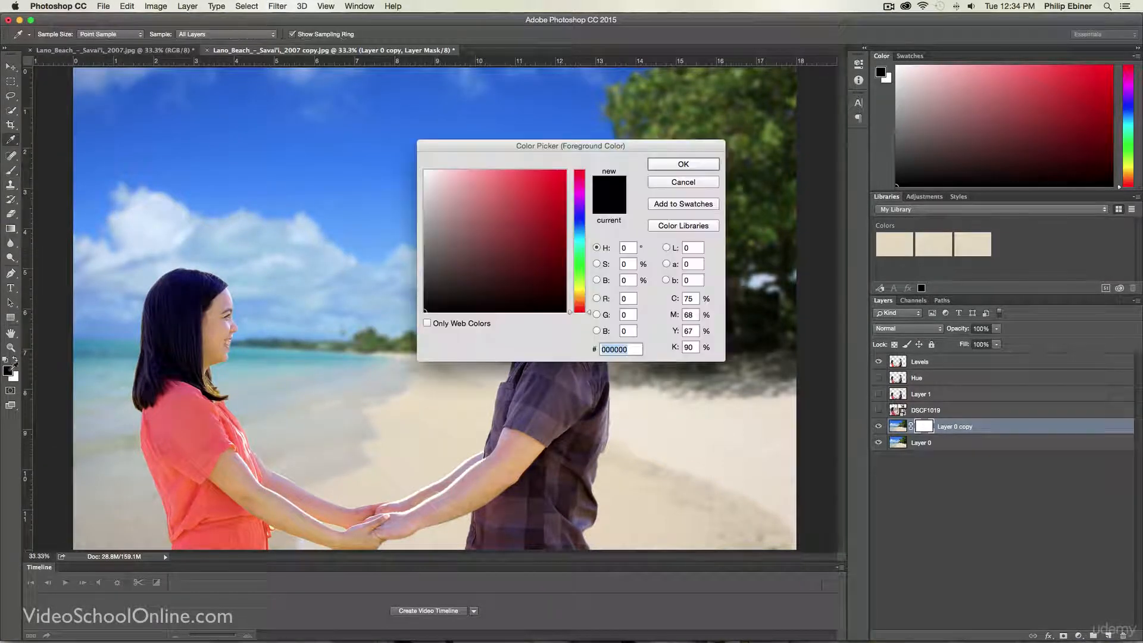
left_click(707, 160)
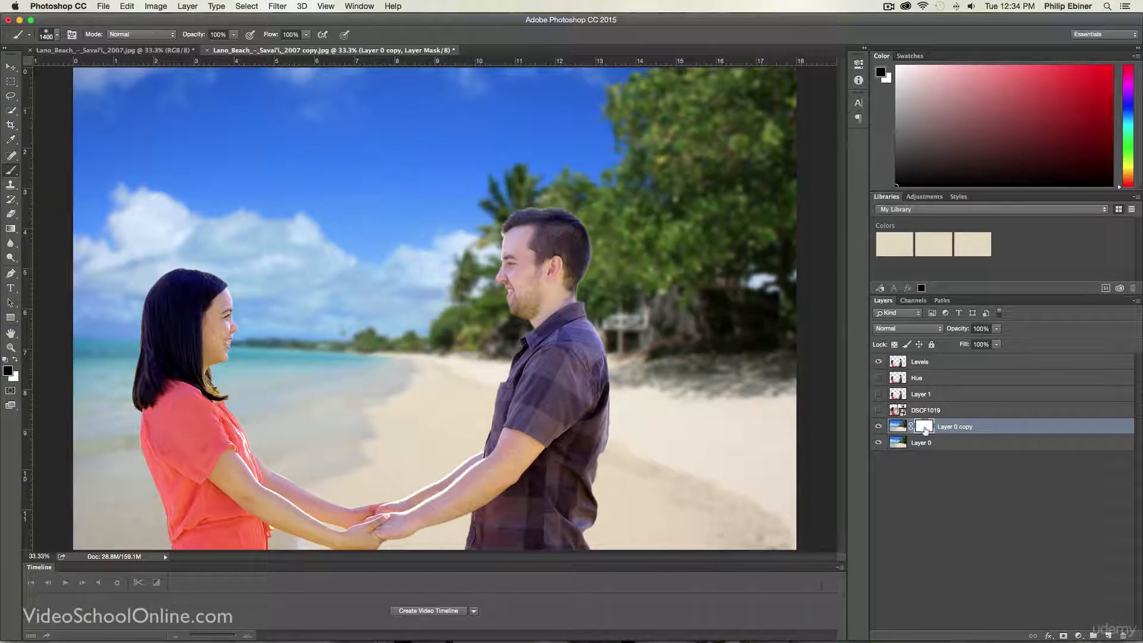
- Paint black on Layer 0 copy's mask across the foreground sand to bring back the sharp beach around the couple
mouse_move(719, 365)
left_mouse_down()
mouse_move(715, 446)
mouse_move(699, 482)
mouse_move(158, 530)
left_mouse_up()
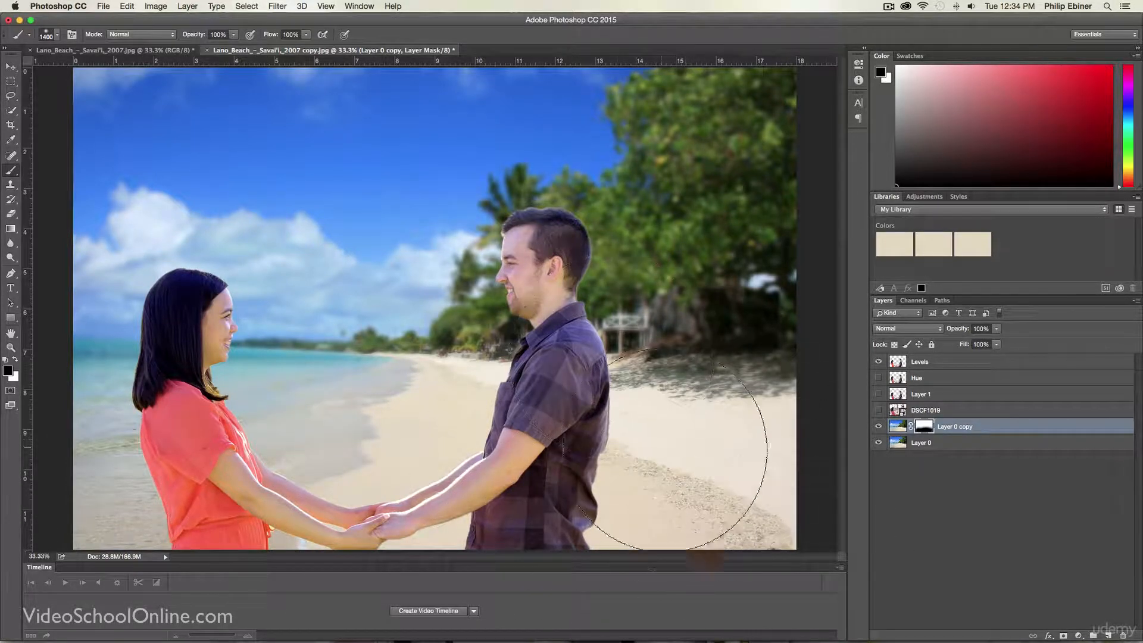
left_click_drag(512, 445, 574, 444)
scroll(548, 411, "down", 3)
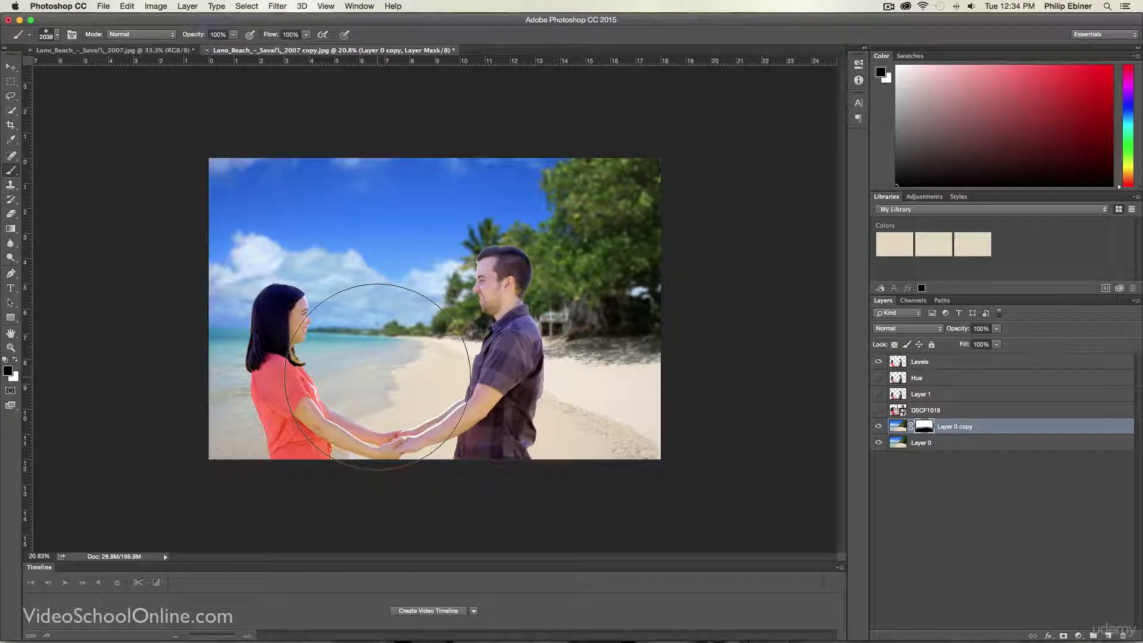
mouse_move(451, 382)
left_mouse_down()
mouse_move(334, 390)
mouse_move(494, 391)
mouse_move(384, 397)
mouse_move(469, 398)
mouse_move(395, 401)
mouse_move(438, 401)
mouse_move(415, 405)
left_mouse_up()
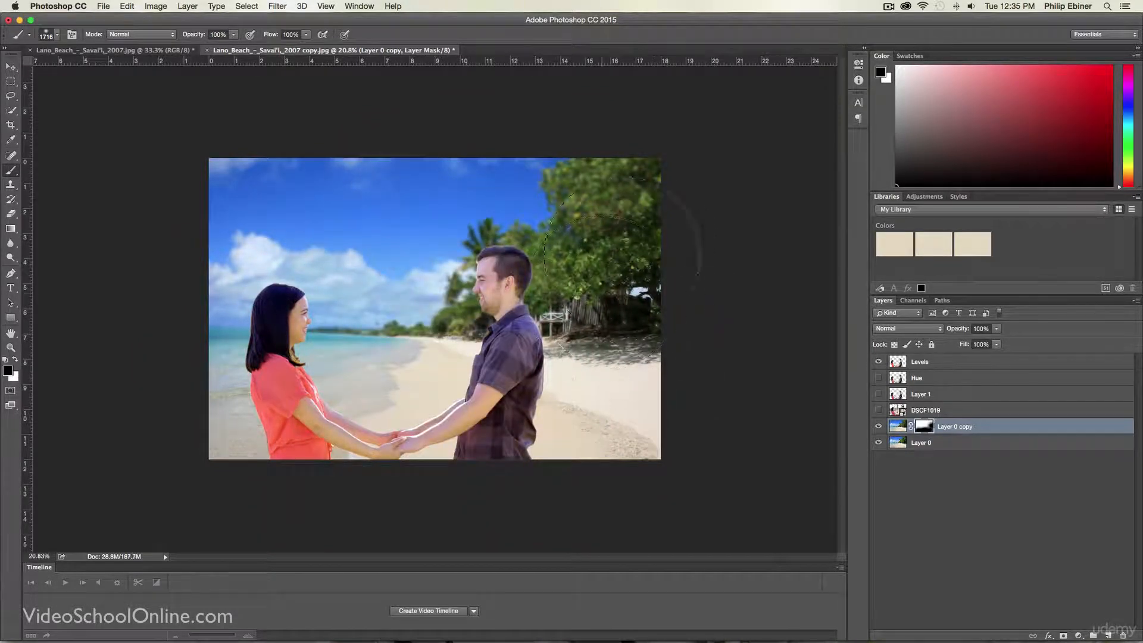
- Mask out the blur over the large tree and the greenery behind the man, reducing the brush to 949 px
left_click_drag(628, 261, 589, 262)
mouse_move(592, 198)
left_mouse_down()
mouse_move(597, 185)
mouse_move(653, 198)
left_mouse_up()
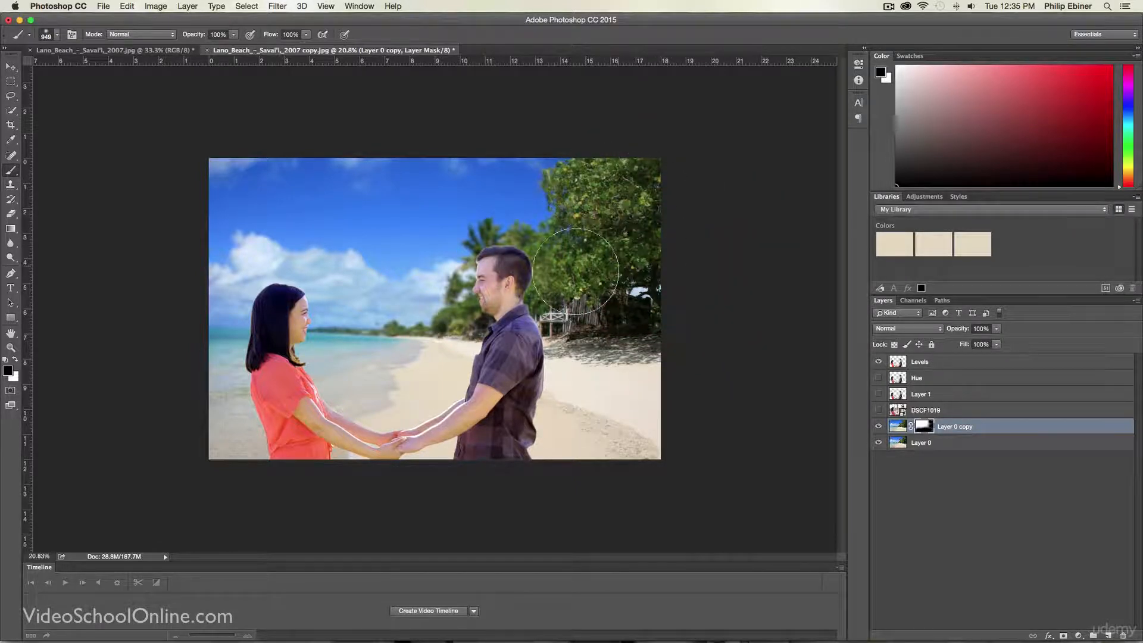
mouse_move(575, 271)
left_mouse_down()
mouse_move(511, 277)
mouse_move(521, 314)
mouse_move(439, 385)
left_mouse_up()
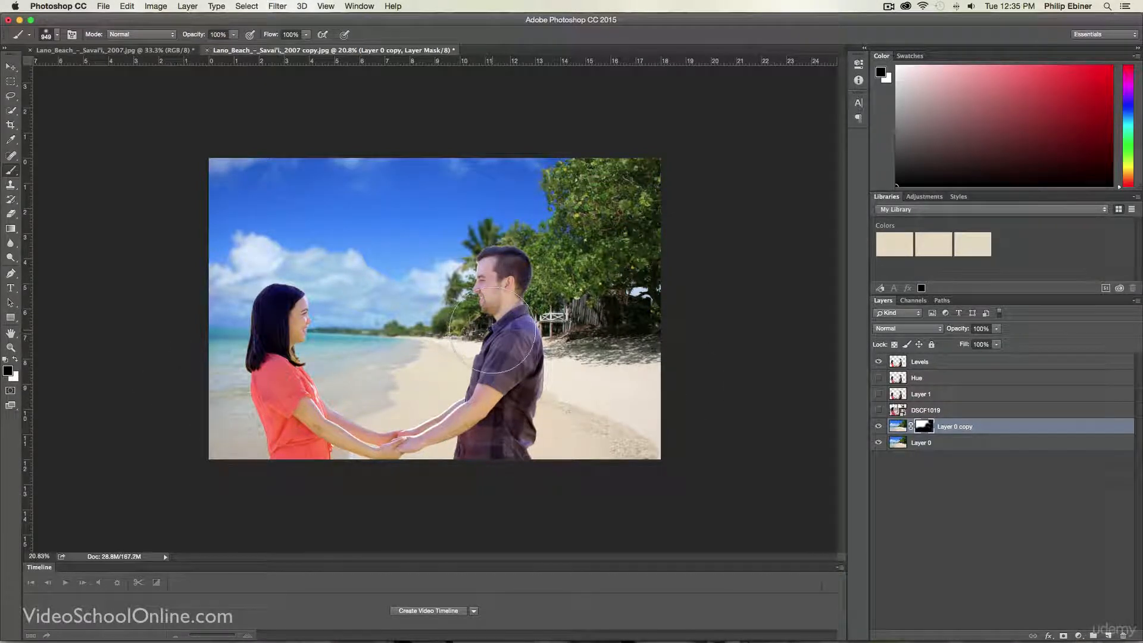
- Paint black on the mask with a 369 px brush over the palm trees and shoreline around the man's head
key("z")
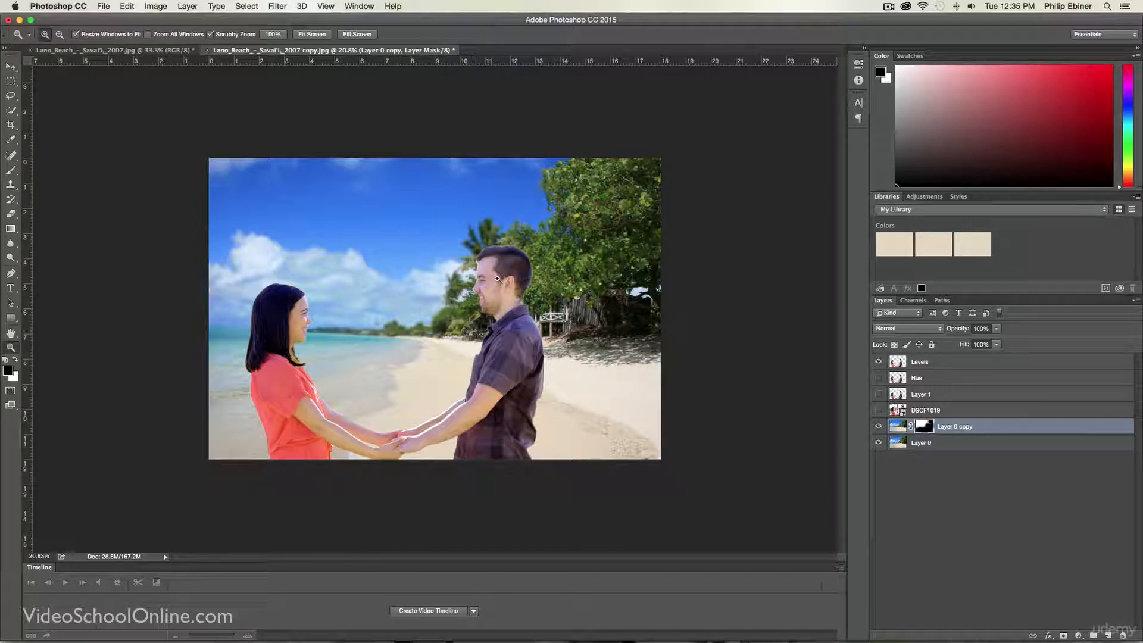
left_click(535, 309)
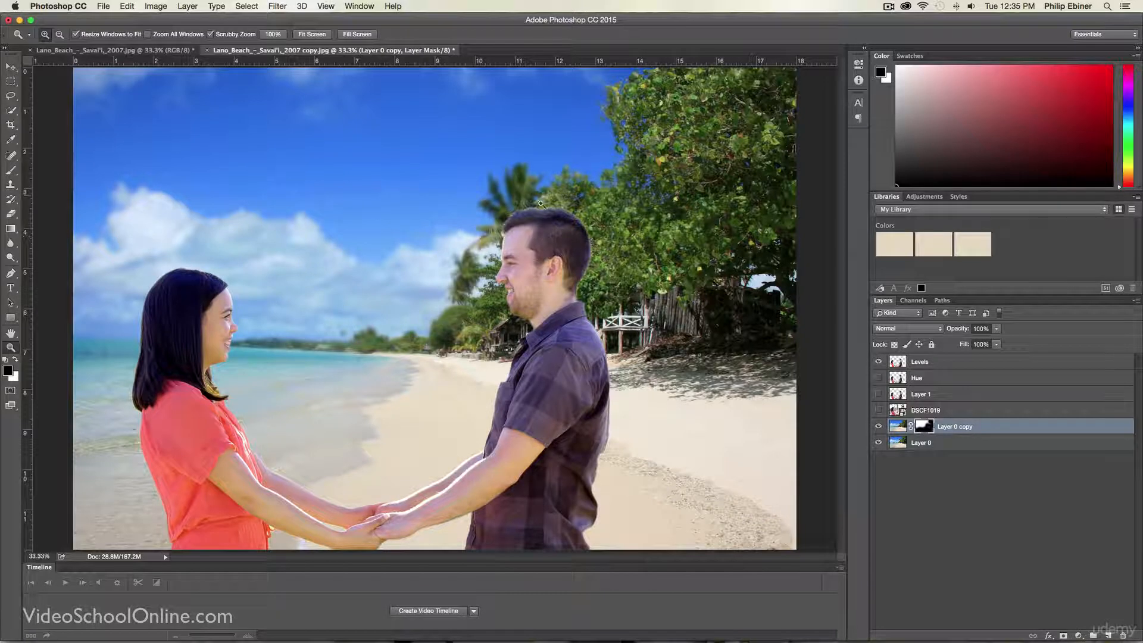
key("b")
left_click_drag(587, 251, 532, 250)
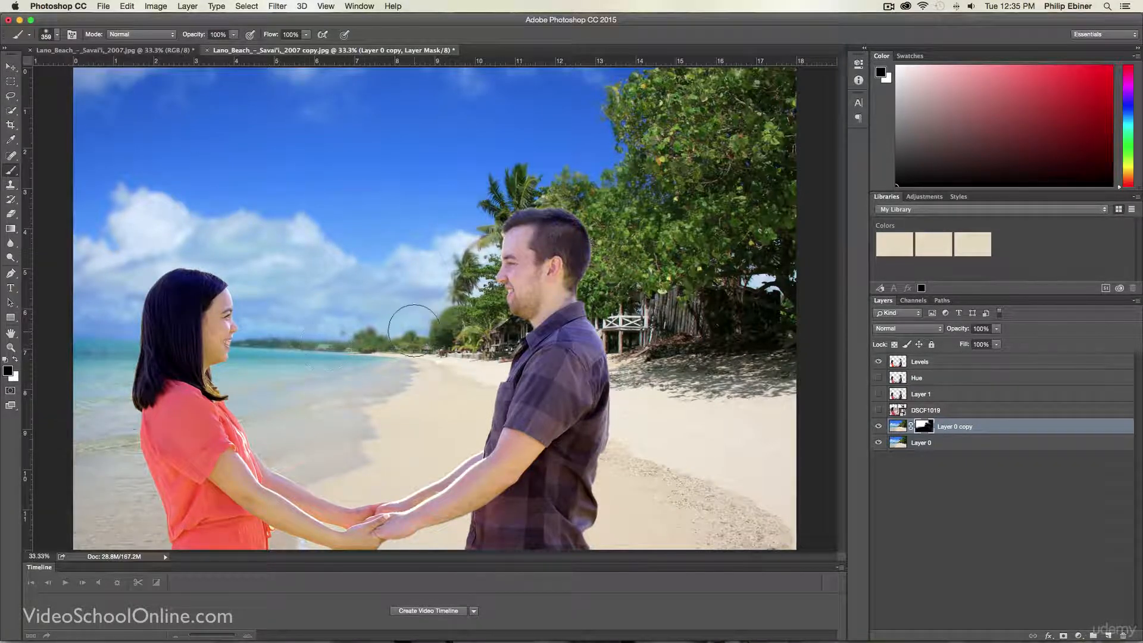
key("z")
left_click(487, 318, "alt")
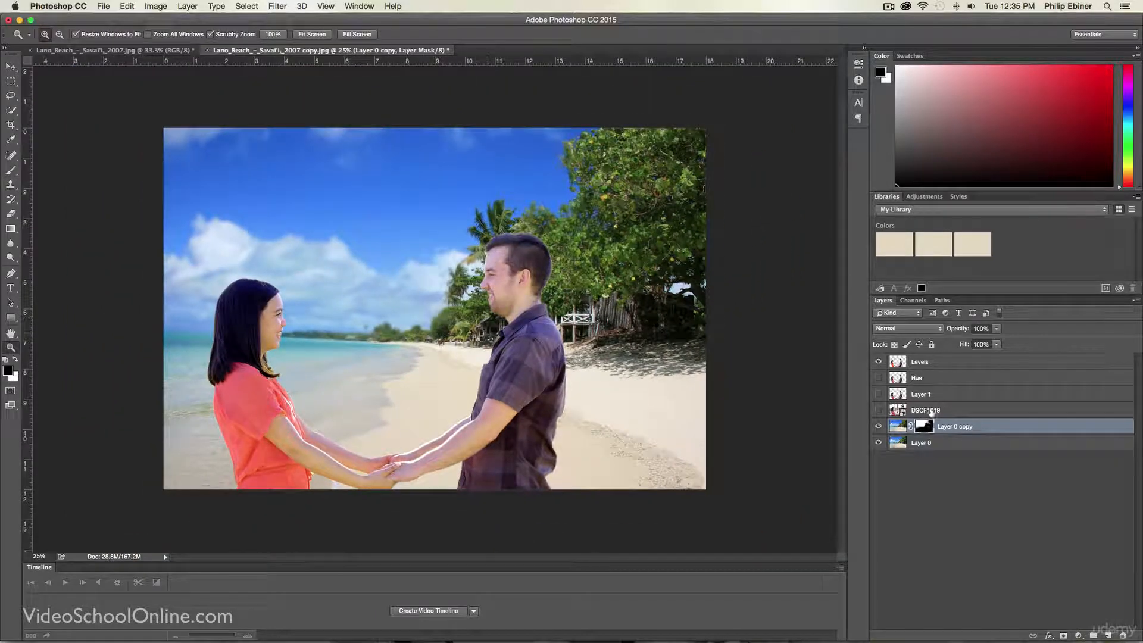
- Duplicate Layer 0 beneath the masked blur layer
left_click(992, 426)
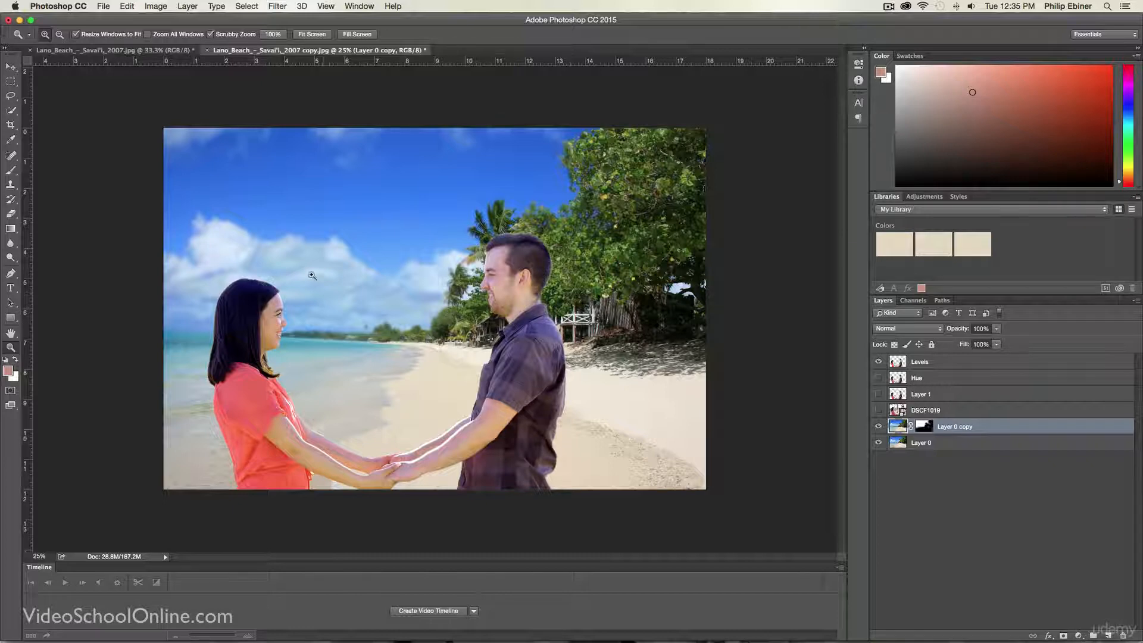
left_click(952, 444)
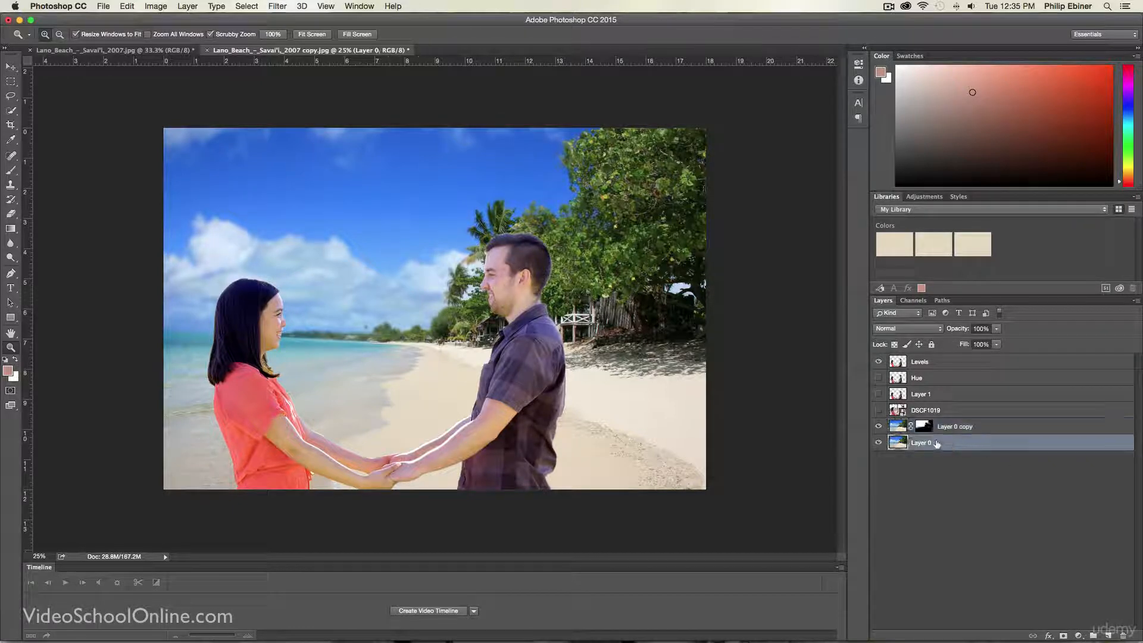
right_click(926, 443)
left_click(915, 446)
double_click(919, 444)
left_click(1006, 444)
left_click_drag(935, 446, 1093, 633)
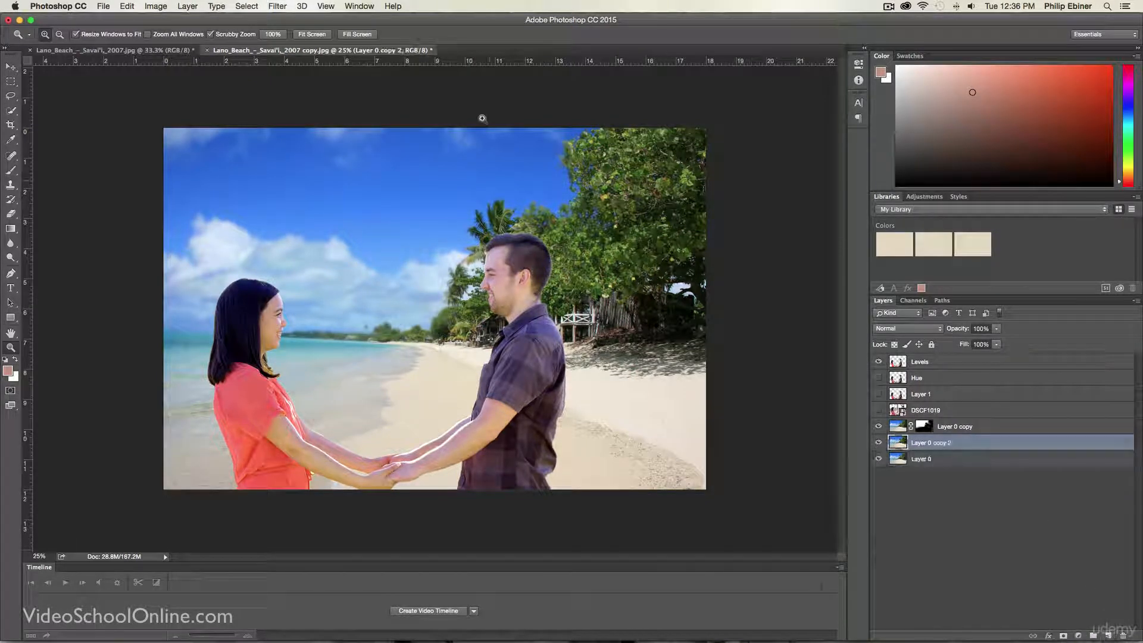
- Apply a Gaussian Blur with a 5 px radius to Layer 0 copy 2
left_click(278, 6)
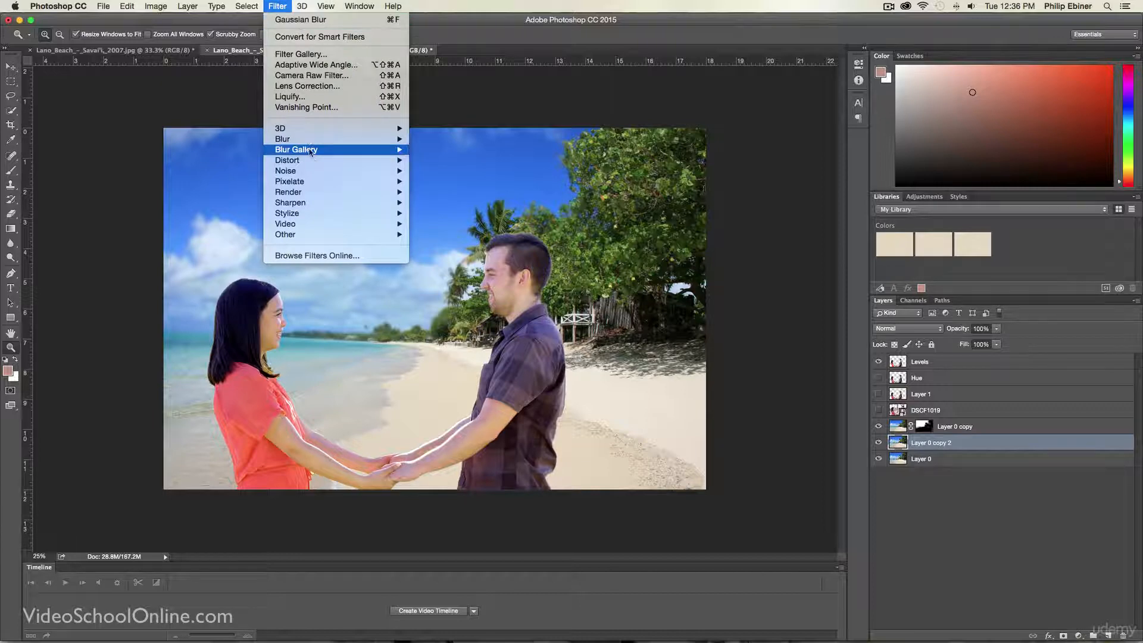
mouse_move(310, 139)
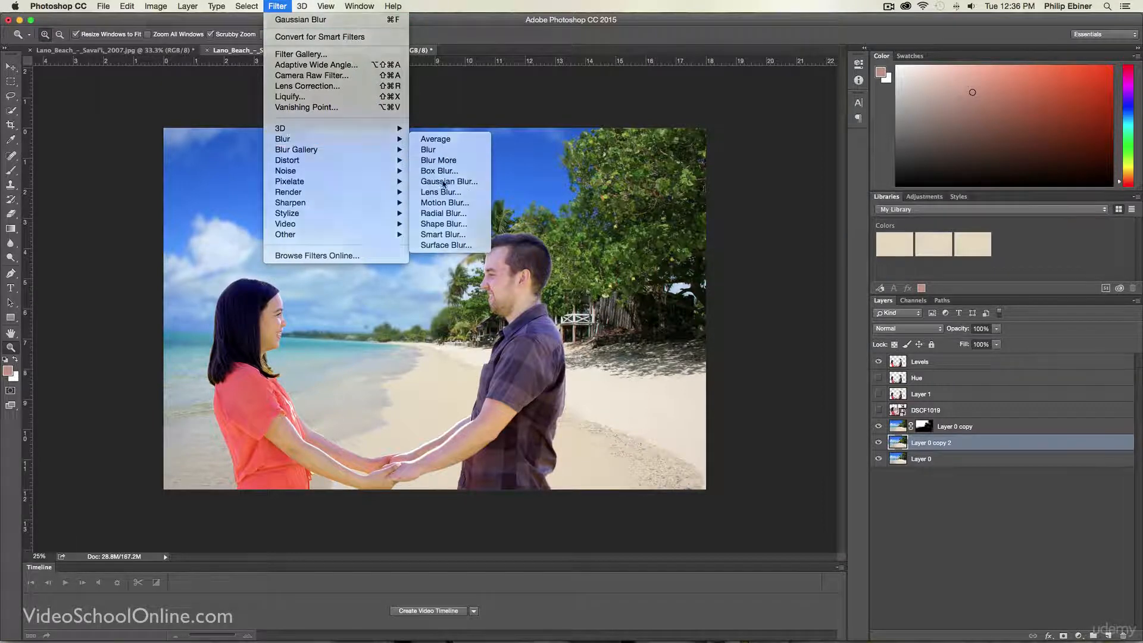
left_click(444, 182)
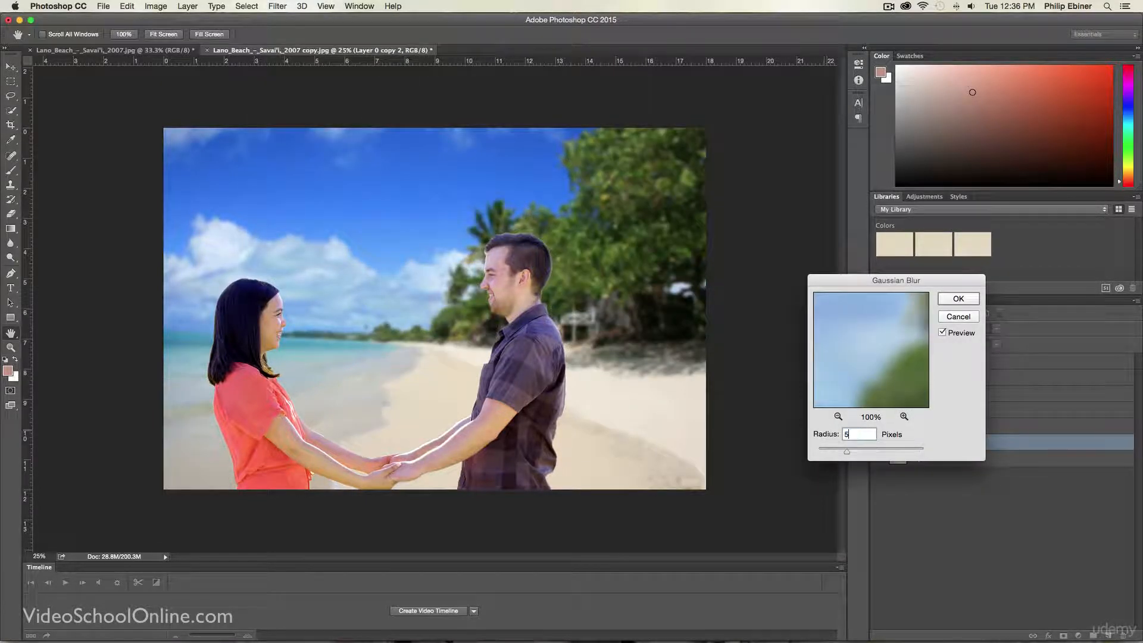
key("Escape")
key("z")
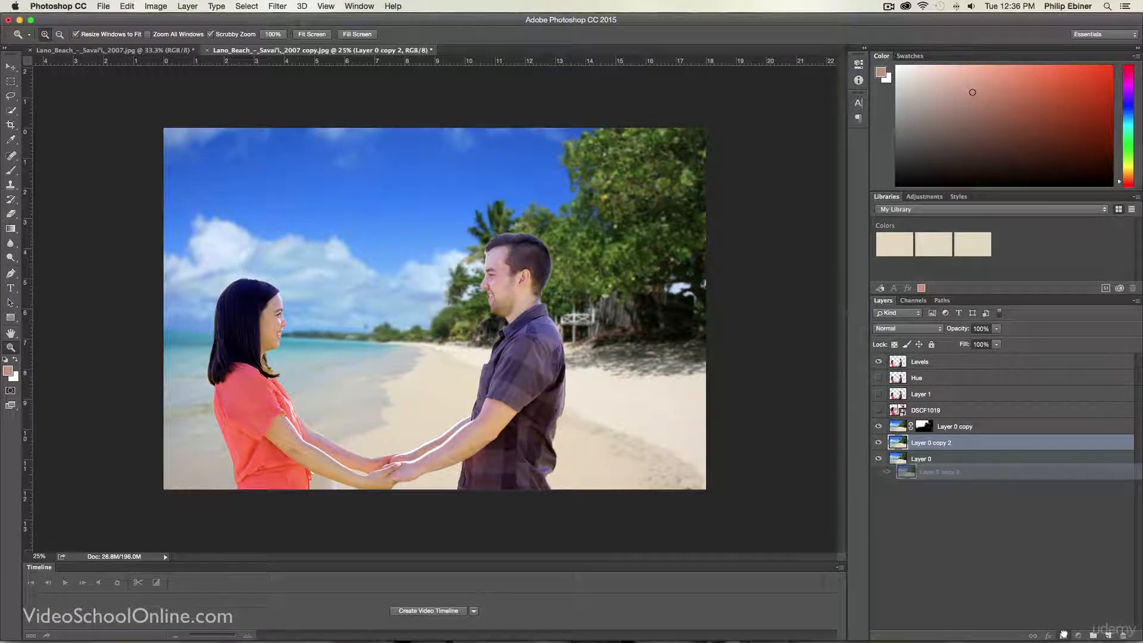
- Add a layer mask to Layer 0 copy 2 and paint black over the foreground sand and the large tree
left_click(1063, 635)
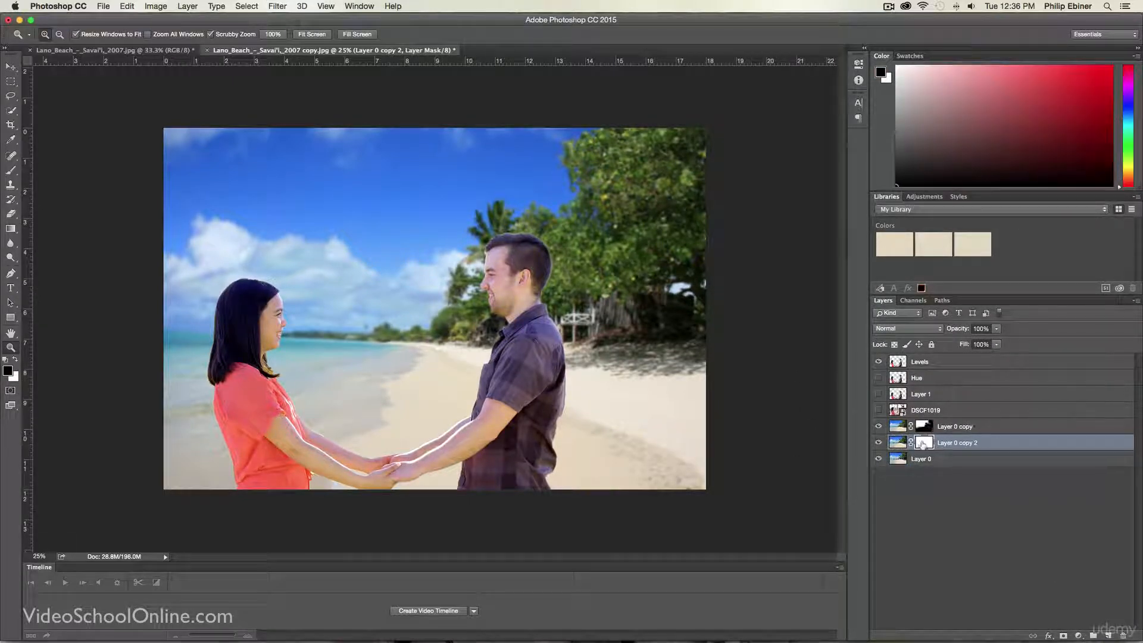
key("b")
mouse_move(441, 353)
left_mouse_down()
mouse_move(506, 355)
mouse_move(554, 331)
left_mouse_up()
mouse_move(280, 505)
left_mouse_down()
mouse_move(575, 498)
mouse_move(799, 466)
mouse_move(383, 496)
mouse_move(598, 468)
mouse_move(700, 420)
mouse_move(530, 439)
left_mouse_up()
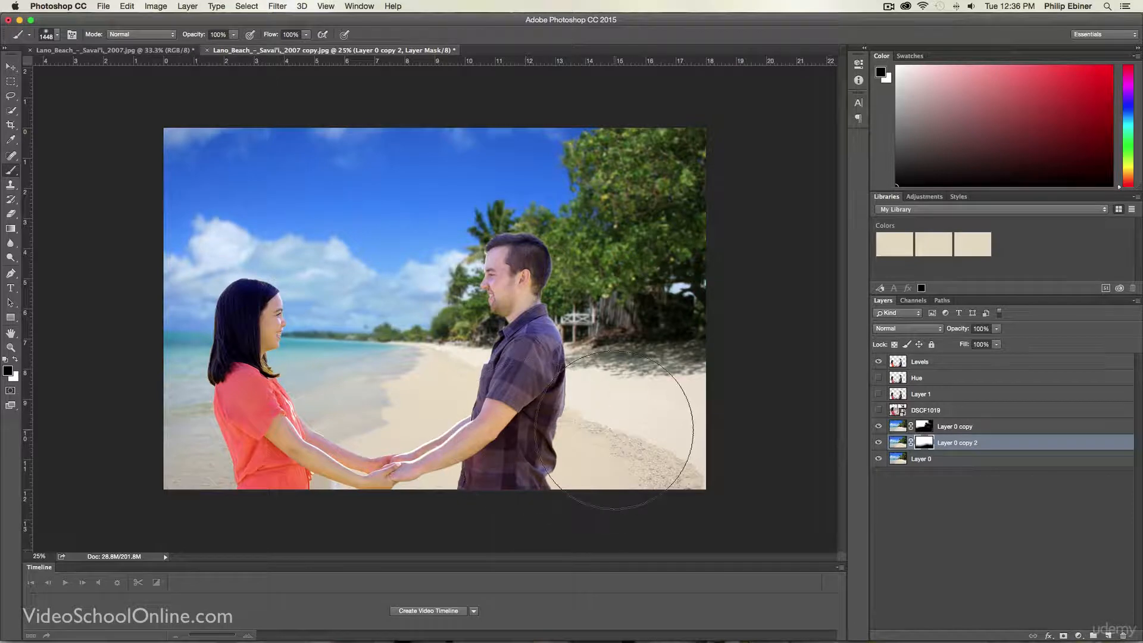
mouse_move(659, 294)
left_mouse_down()
mouse_move(672, 294)
mouse_move(610, 271)
left_mouse_up()
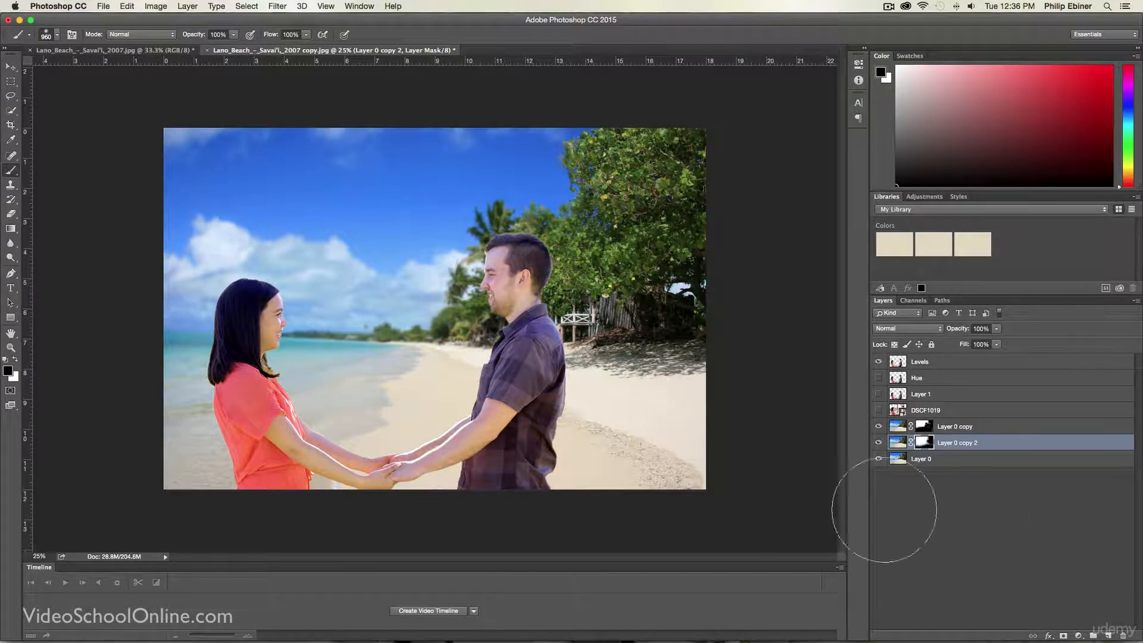
- Refine Layer 0 copy 2's mask with white over the trees behind the man and black over the nearest tree
left_click(15, 360)
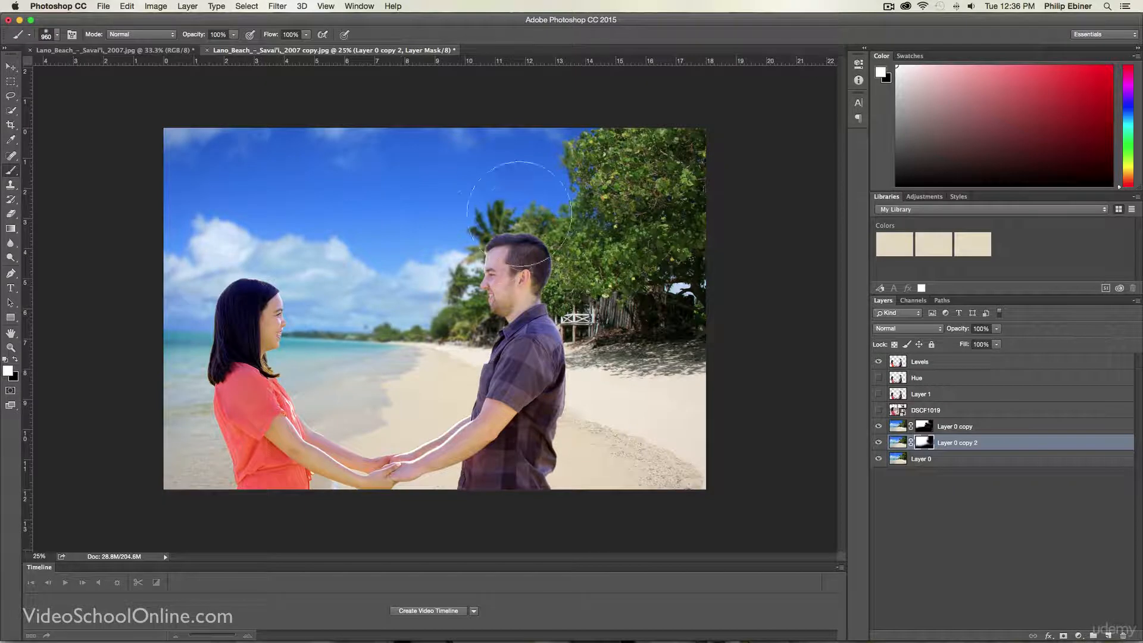
mouse_move(563, 198)
left_mouse_down()
mouse_move(576, 163)
mouse_move(540, 133)
mouse_move(502, 191)
mouse_move(534, 261)
mouse_move(518, 286)
mouse_move(497, 250)
mouse_move(509, 249)
left_mouse_up()
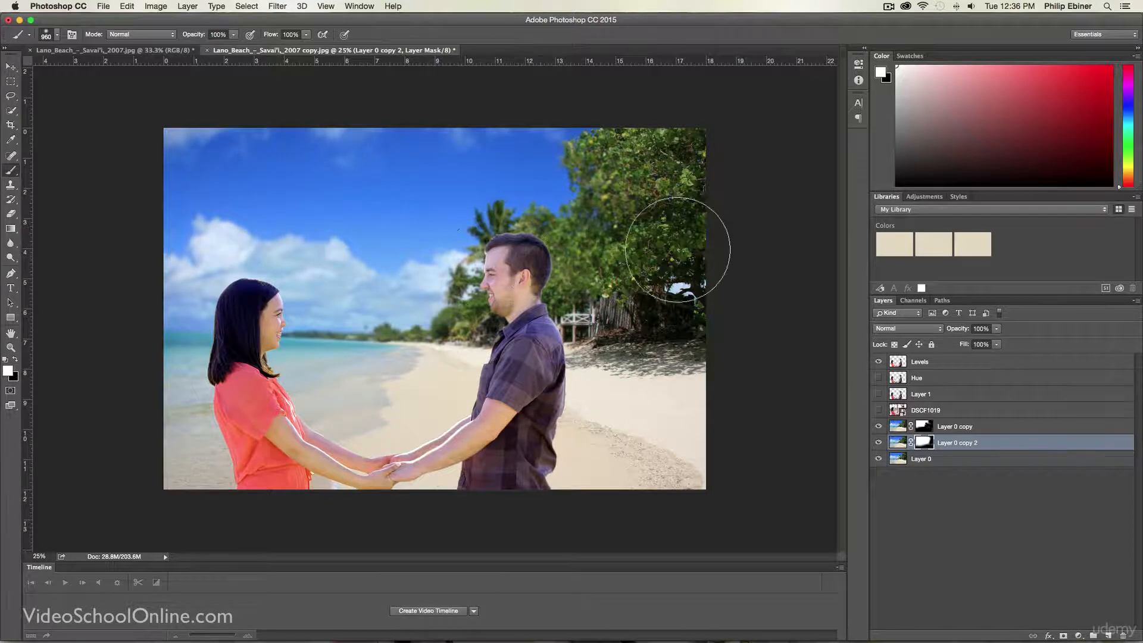
left_click(15, 359)
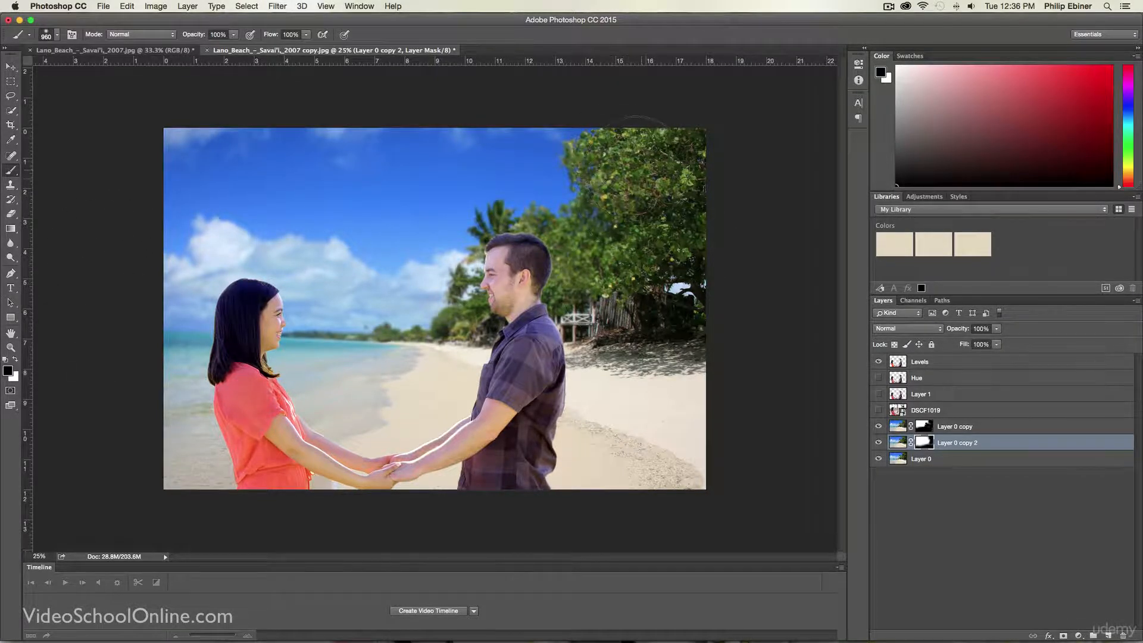
key("v")
left_click(766, 364)
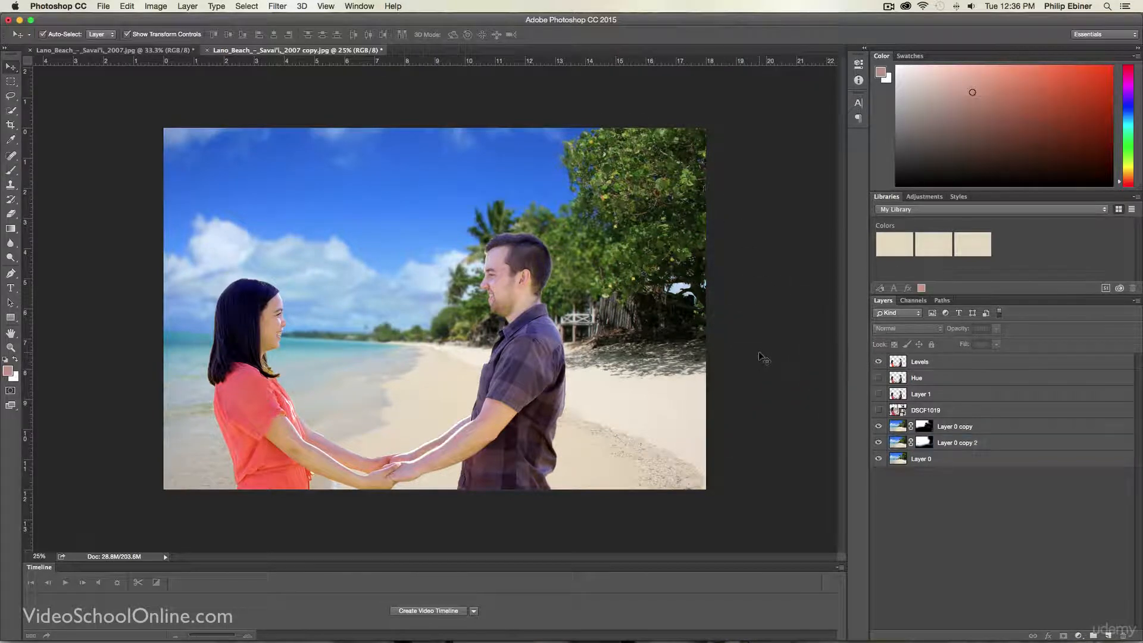
- Compare the working copy's background blur with the finished composite Lano_Beach_-_Savai'i,_2007.jpg, then examine the working copy up close
left_click(142, 51)
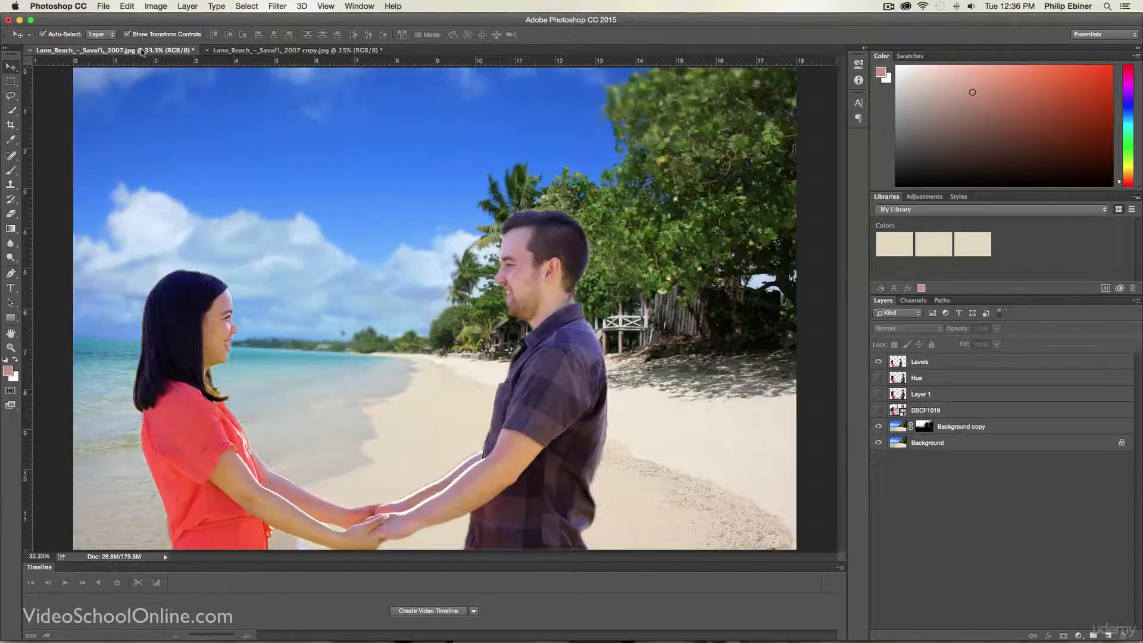
left_click(326, 52)
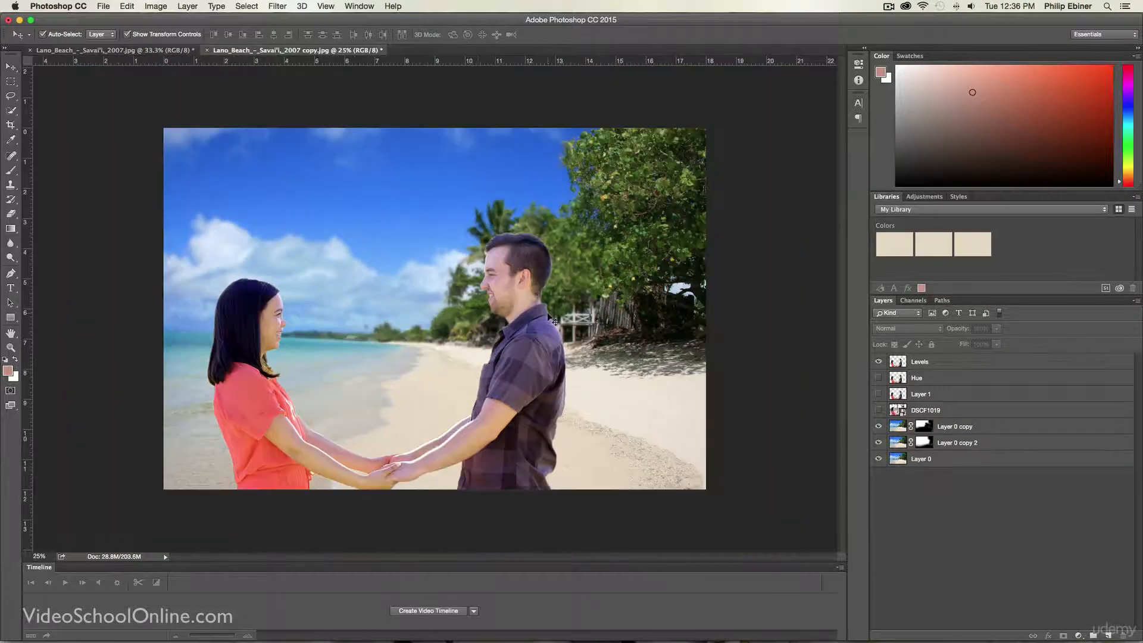
key("z")
left_click(545, 305)
key("v")
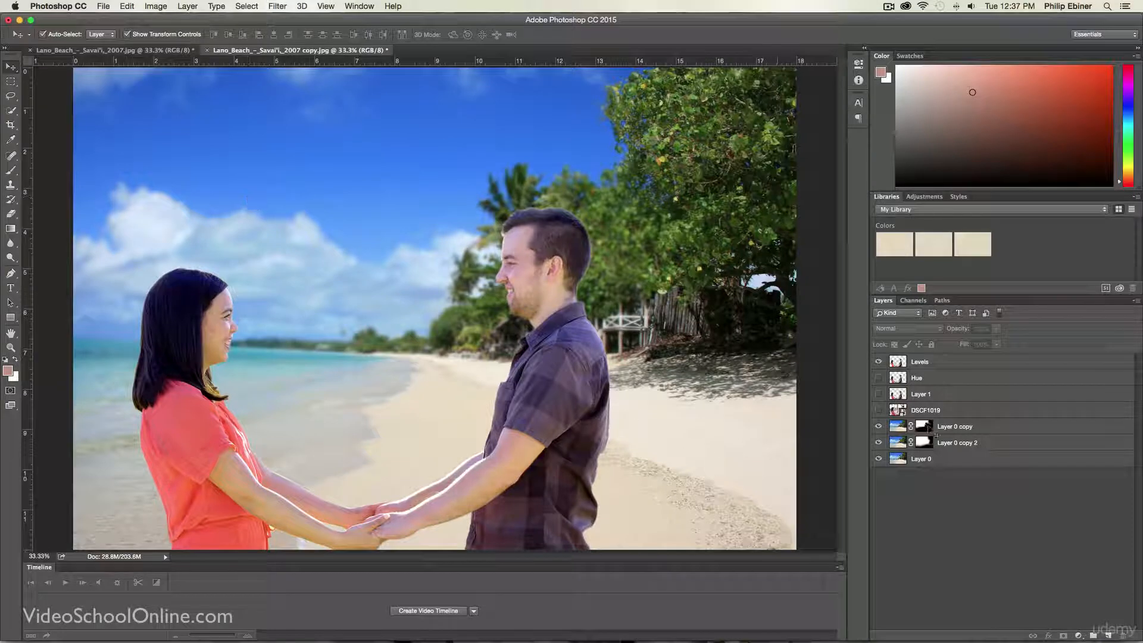
- Duplicate the Levels layer, hide the original, and rename the duplicate Burn Dodge
left_click(921, 364)
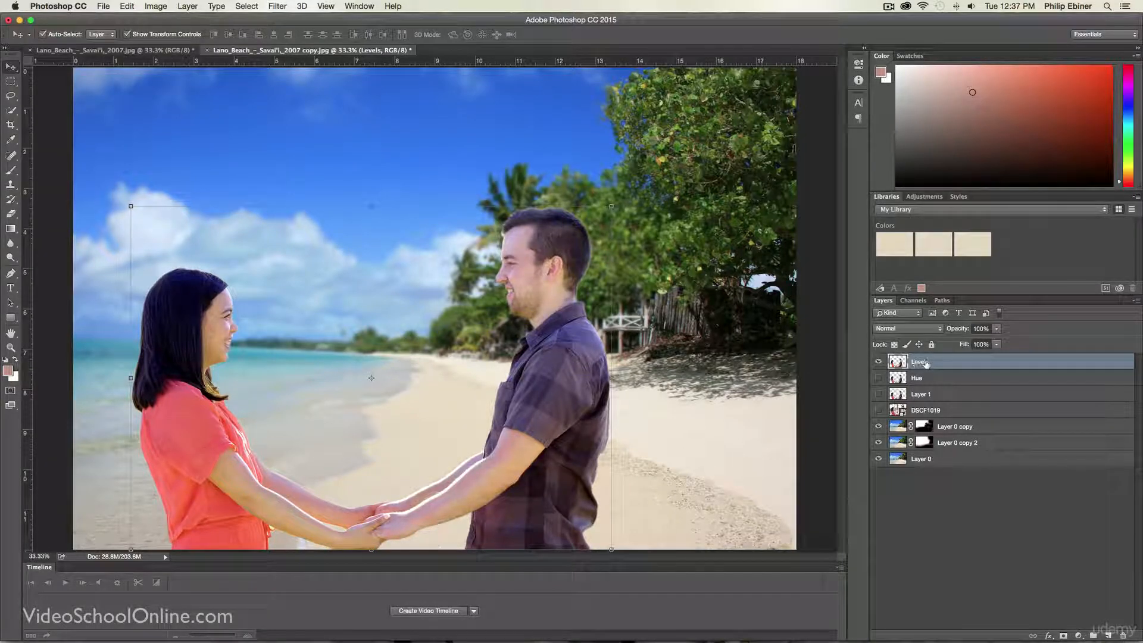
key("super+j")
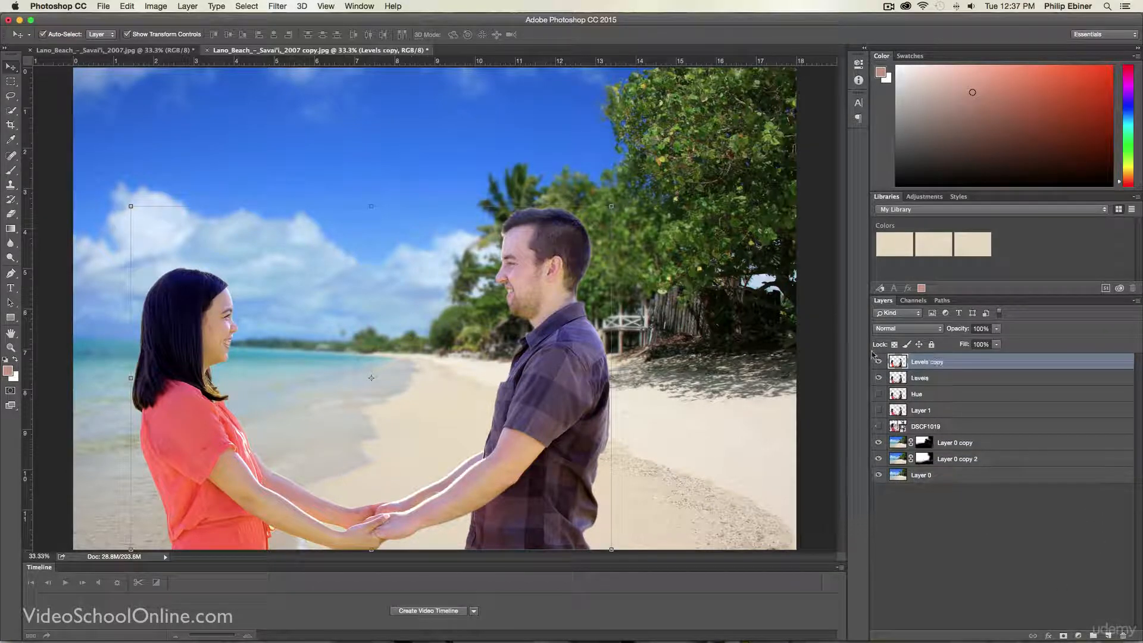
left_click(878, 378)
double_click(938, 361)
type("Bl")
type("rn Dodge")
key("Return")
- Darken the woman's back and shirt edge with a 600 px Burn tool, using the Midtones range and 52% exposure
left_click(8, 259)
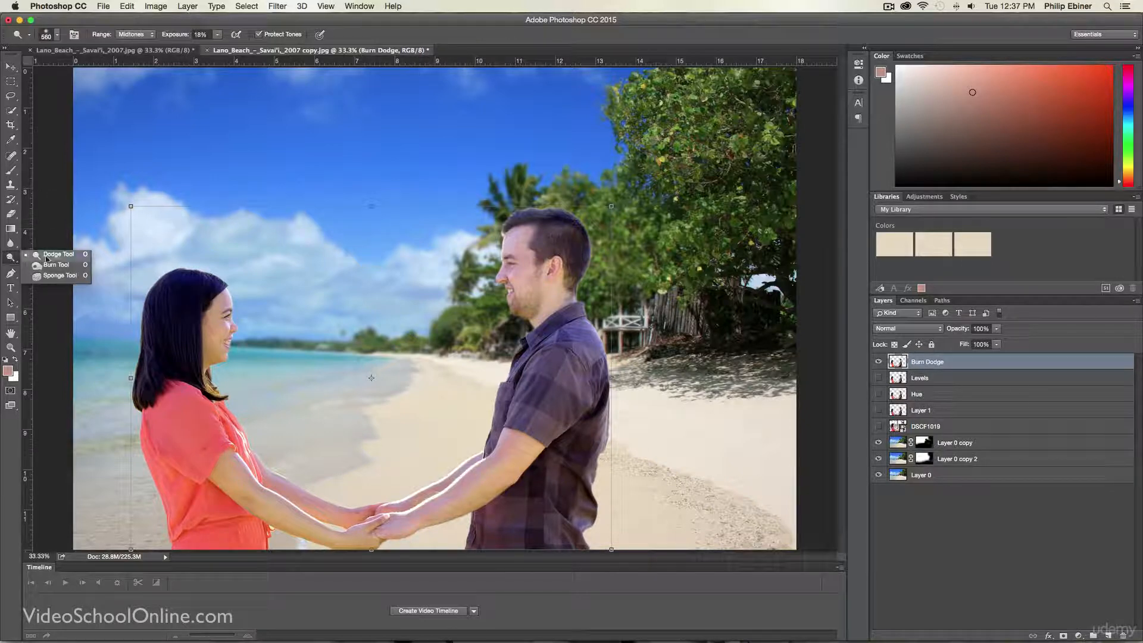
left_click(54, 257)
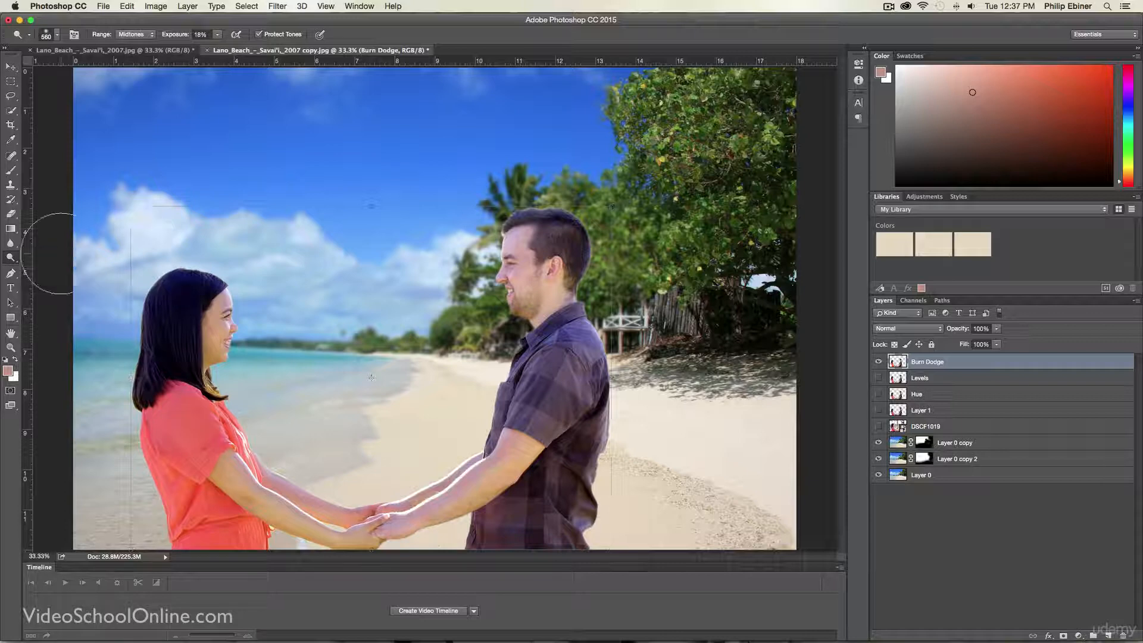
left_click(16, 260)
left_click(54, 265)
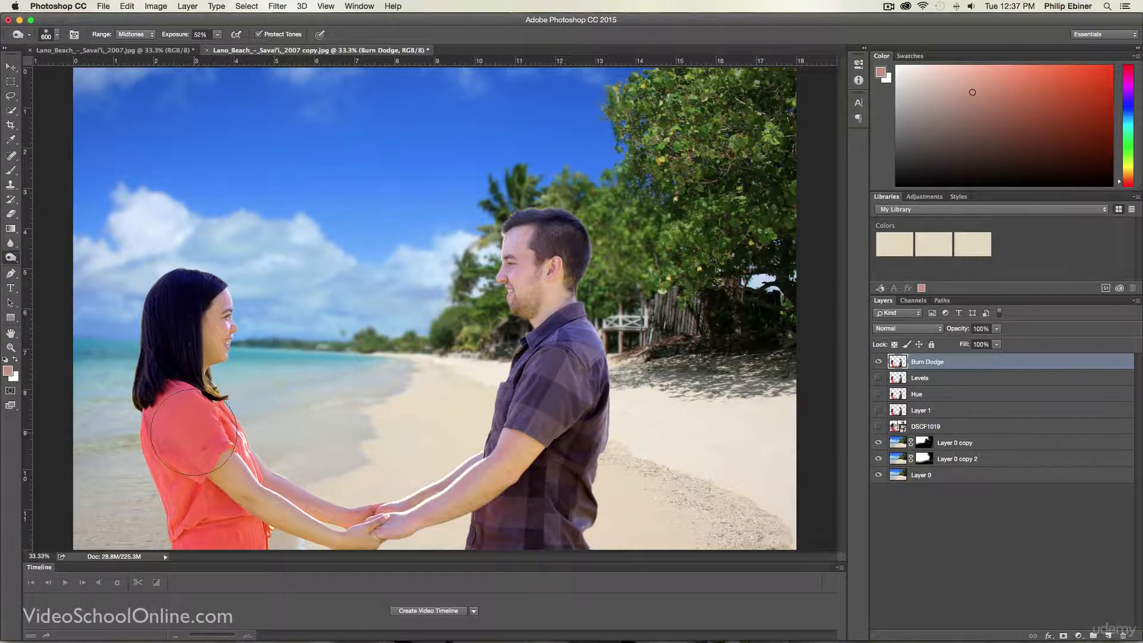
mouse_move(159, 357)
left_mouse_down()
mouse_move(137, 542)
mouse_move(149, 437)
mouse_move(153, 506)
left_mouse_up()
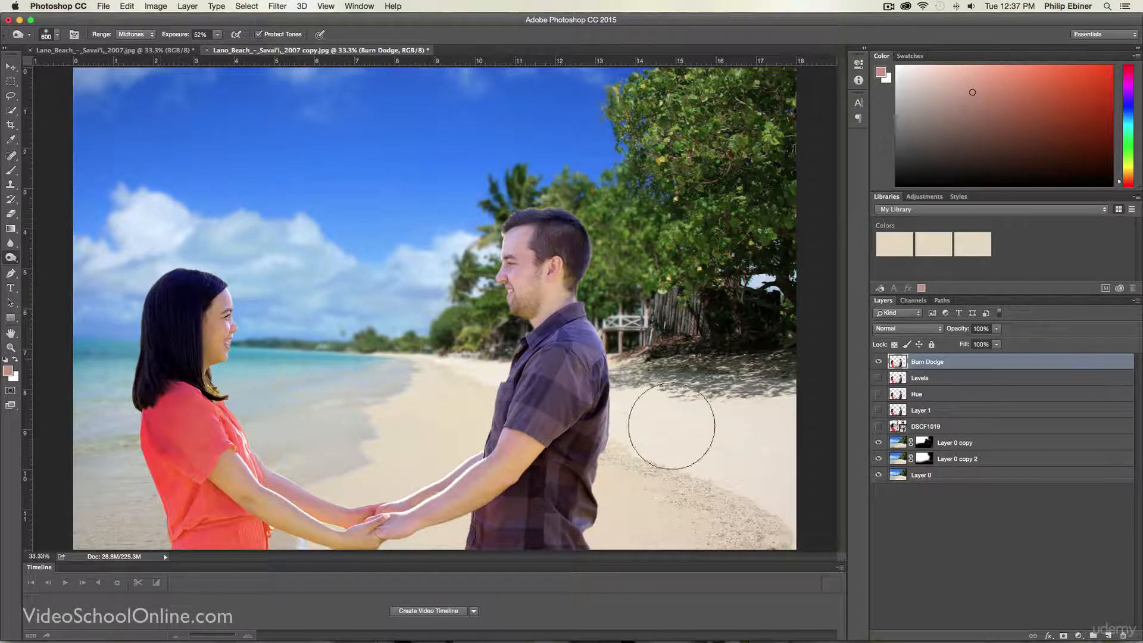
- Undo the last burn stroke on the Burn Dodge layer and reduce the Burn brush to 334 px
key("super+z")
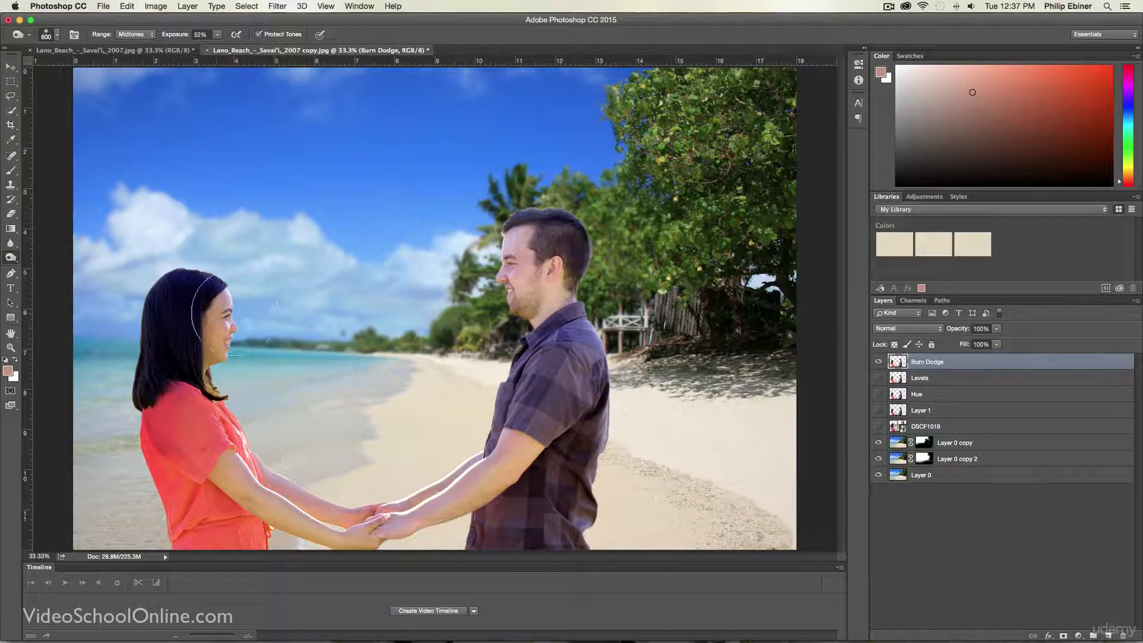
left_click_drag(256, 430, 226, 429, "ctrl+alt")
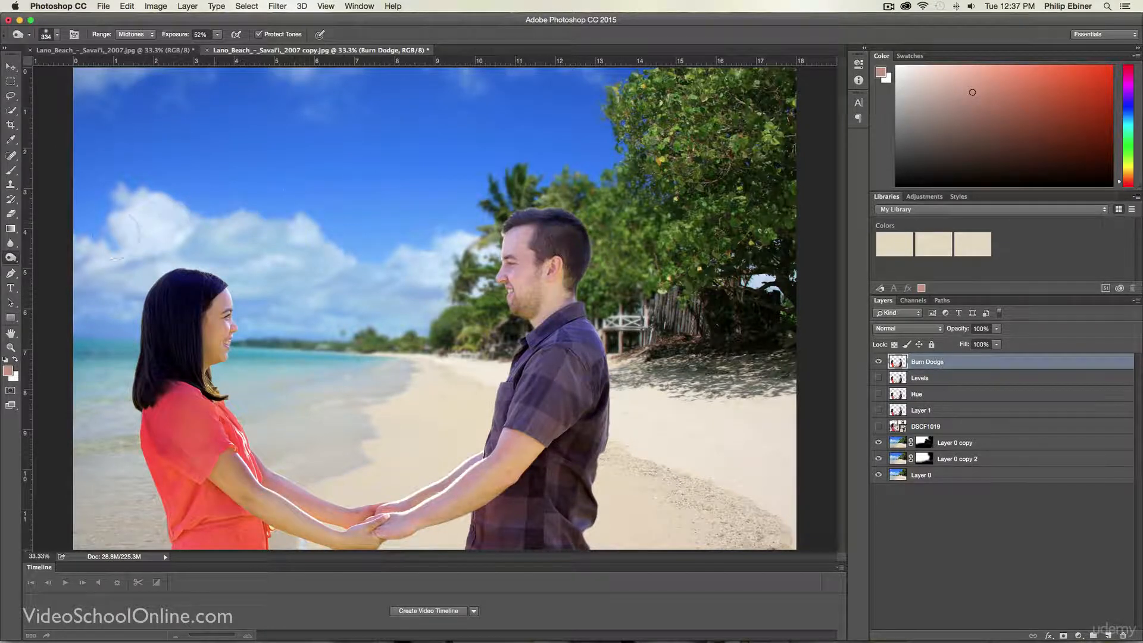
- Switch from the Burn tool to the Dodge tool, and finish with the Move tool active and the Burn Dodge layer deselected
left_click(12, 258)
left_click(57, 254)
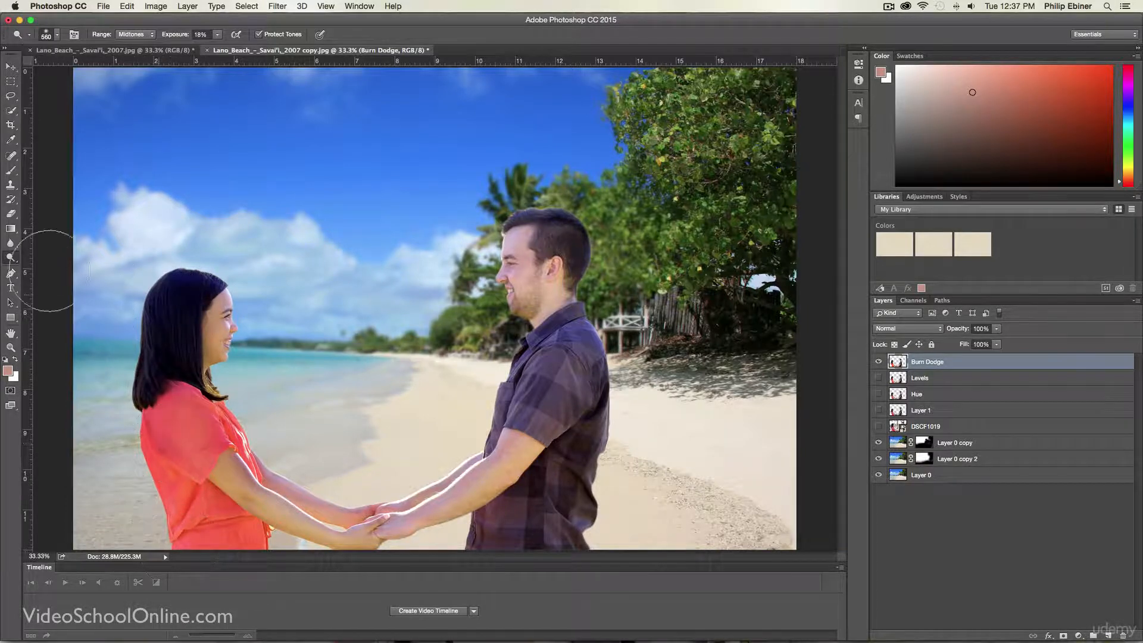
left_click(12, 259)
left_click(56, 255)
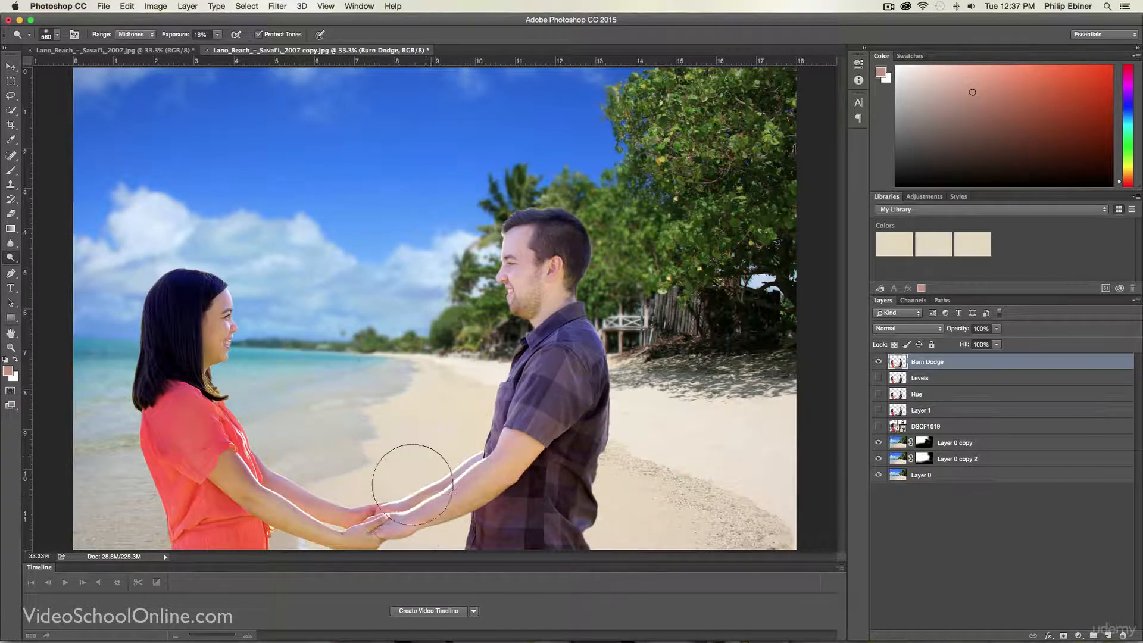
key("v")
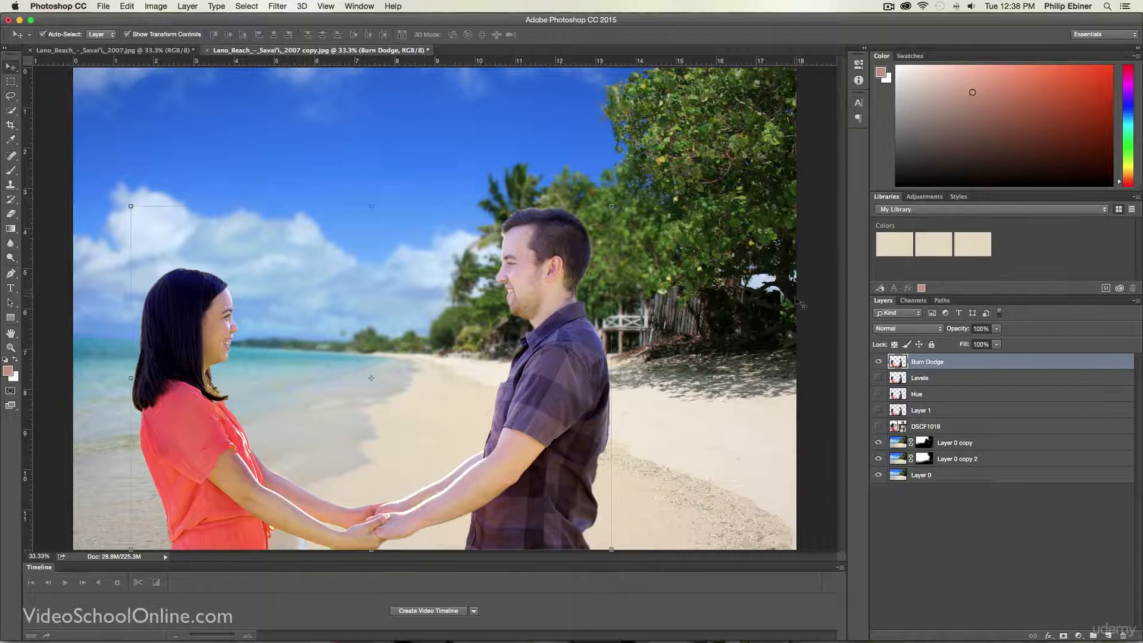
left_click(818, 294)
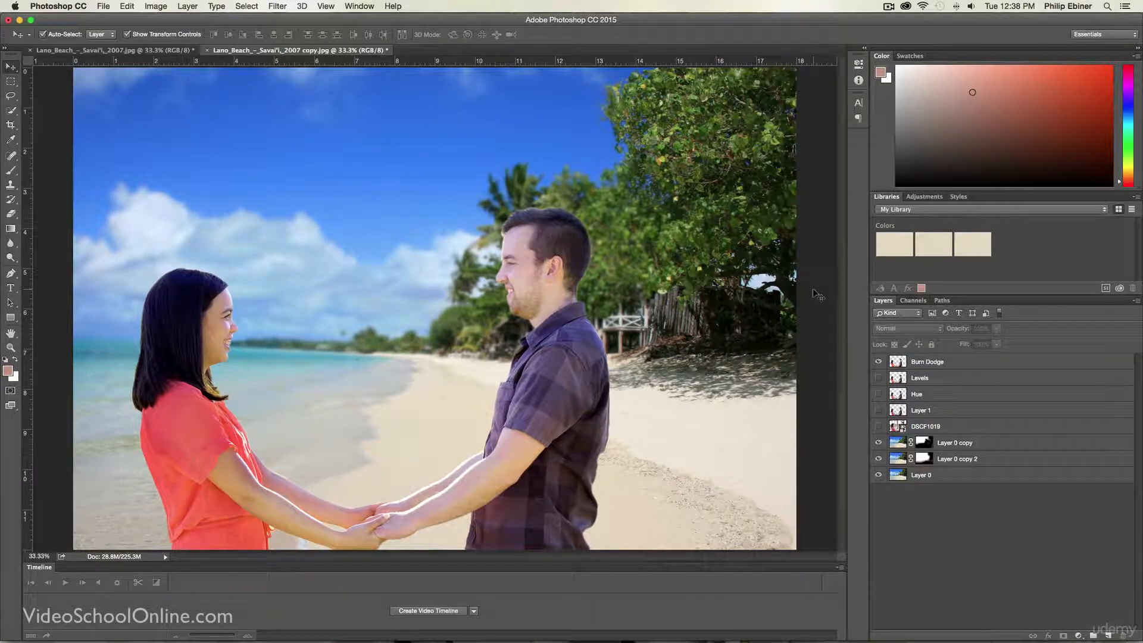